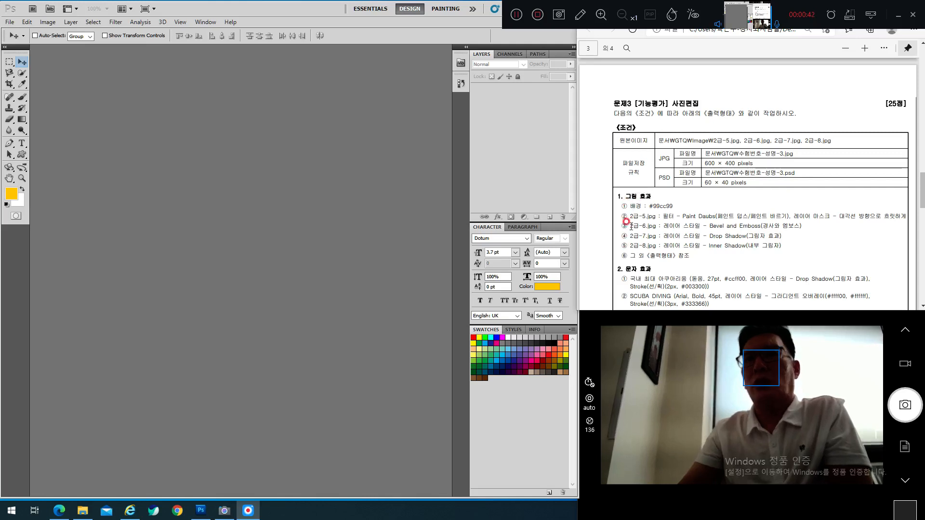
Step: Start a new document named with the candidate's number and name followed by 3
scroll(634, 212, "down", 1)
scroll(634, 212, "down", 1)
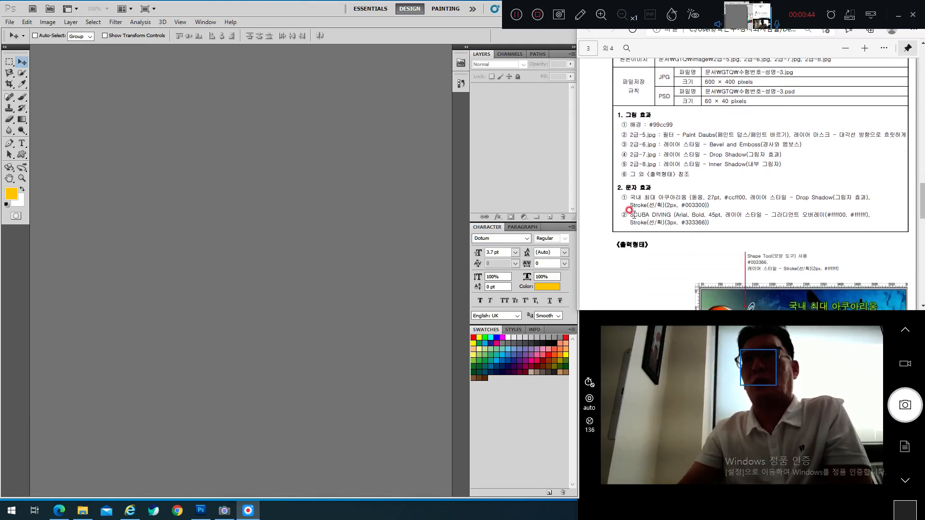
scroll(663, 203, "down", 1)
scroll(719, 192, "down", 2)
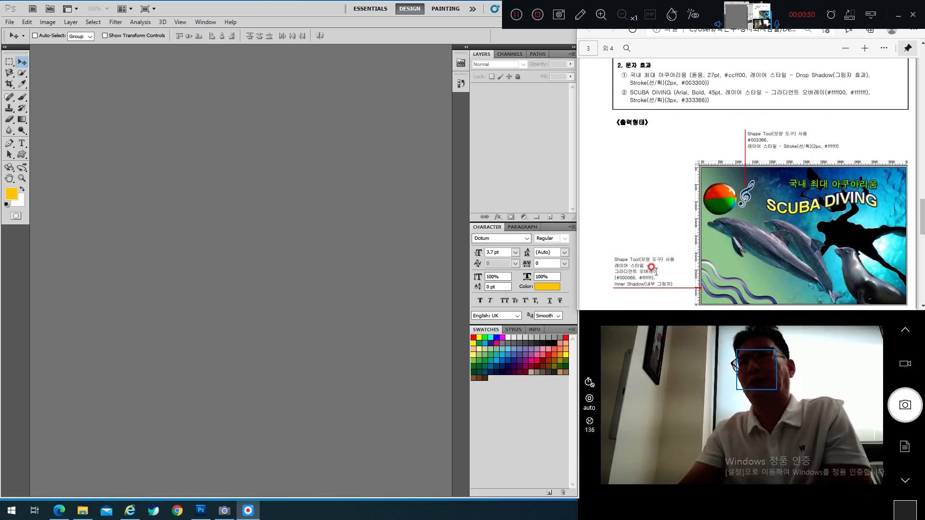
scroll(709, 171, "up", 4)
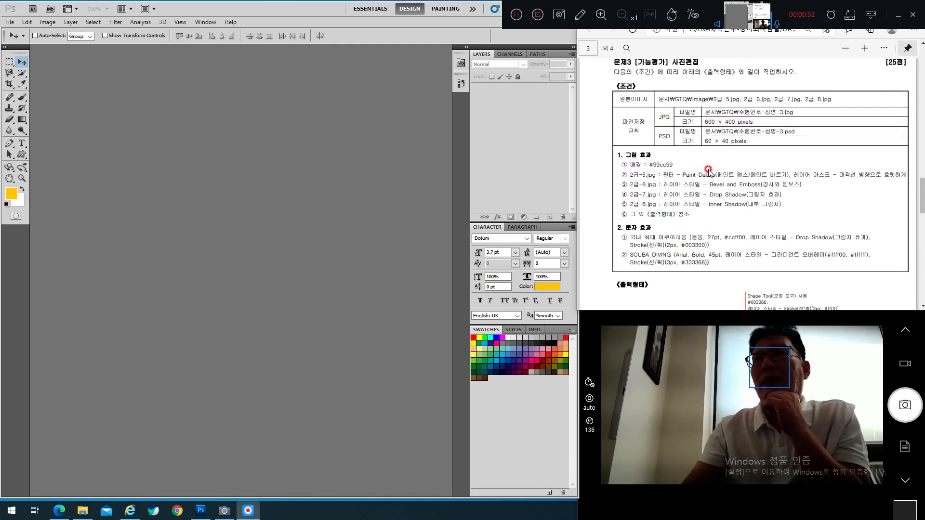
scroll(709, 169, "down", 1)
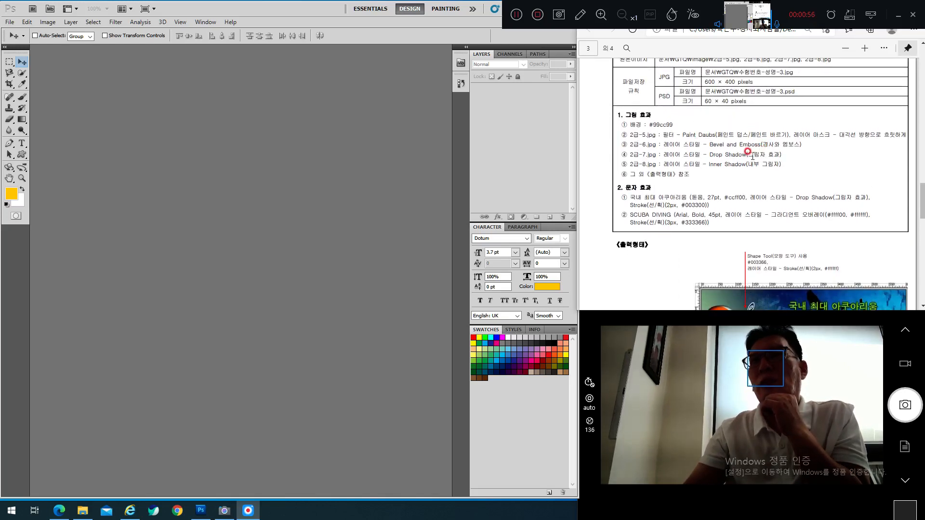
scroll(796, 123, "up", 2)
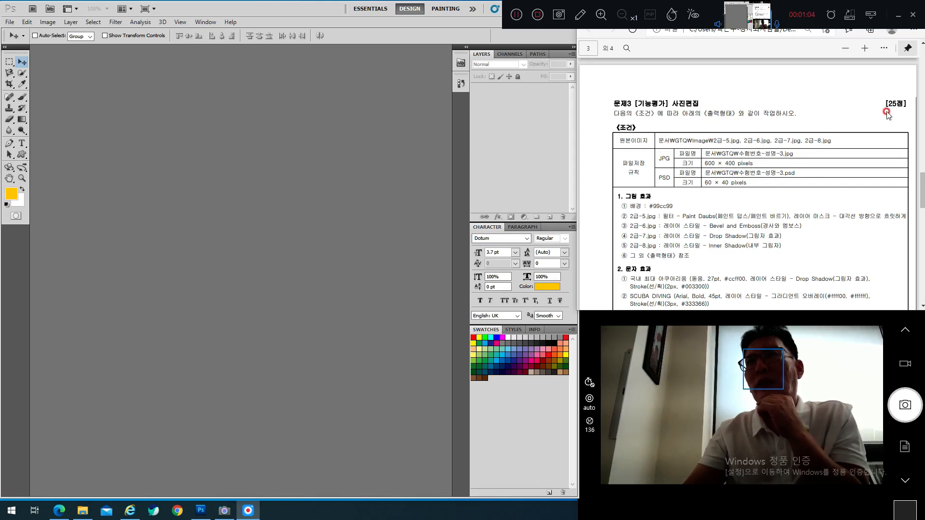
scroll(842, 121, "down", 15)
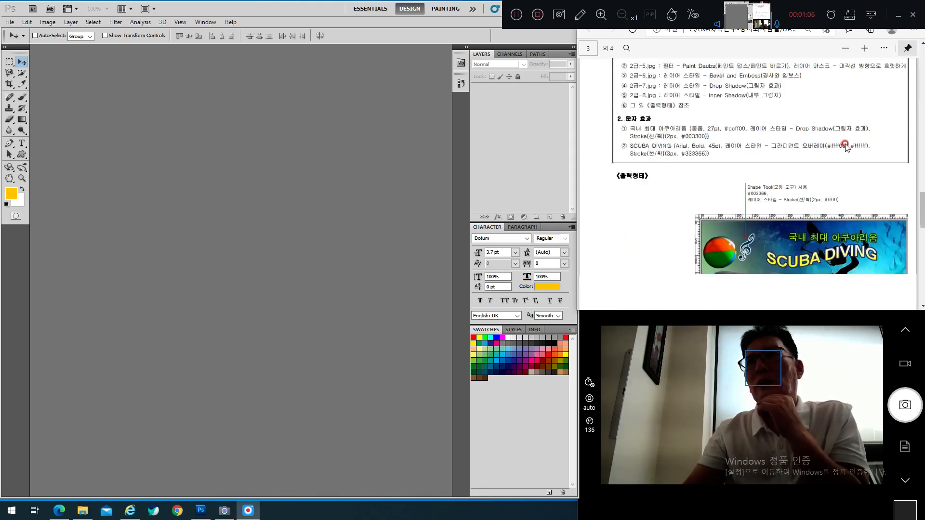
scroll(835, 145, "up", 10)
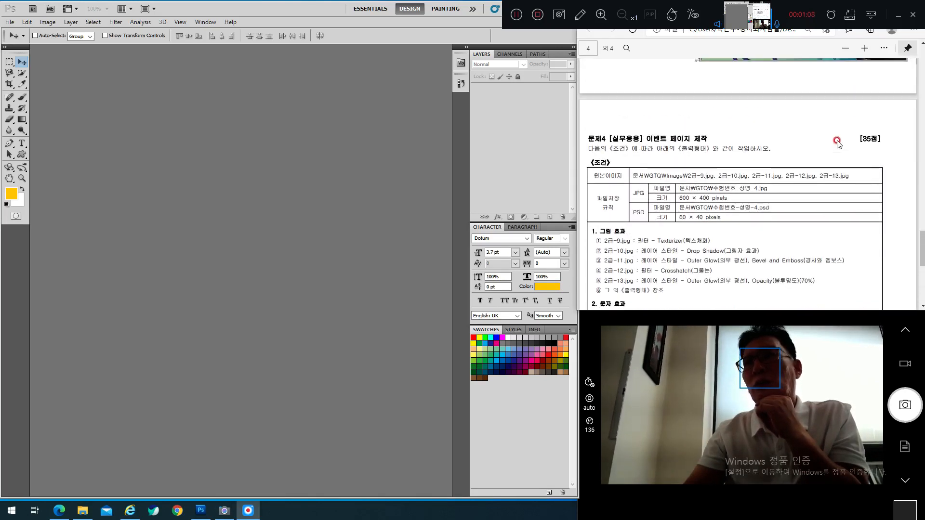
scroll(816, 137, "down", 5)
scroll(817, 139, "up", 3)
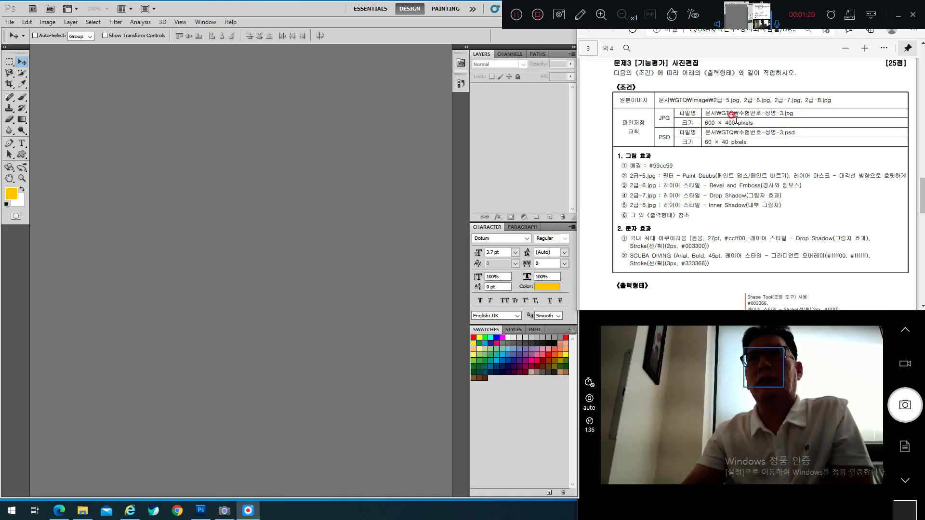
left_click(10, 22)
left_click(14, 32)
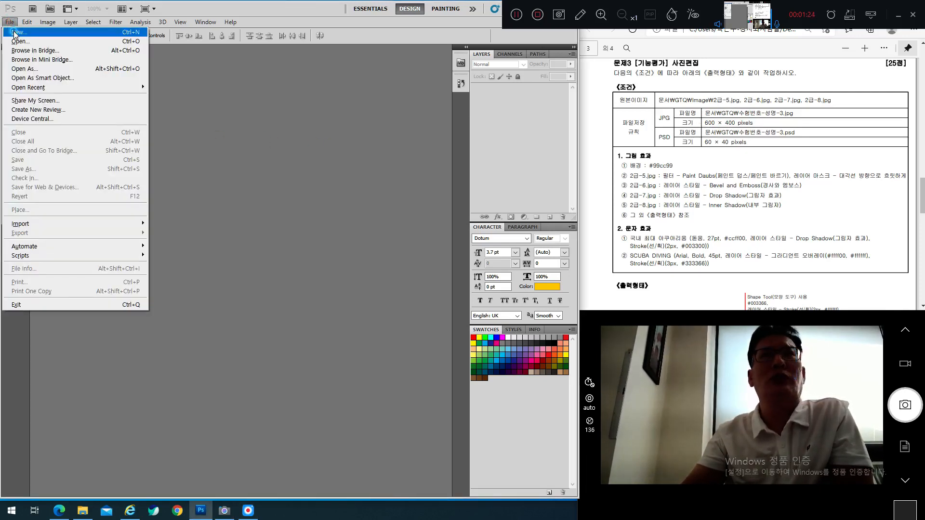
left_click(218, 118)
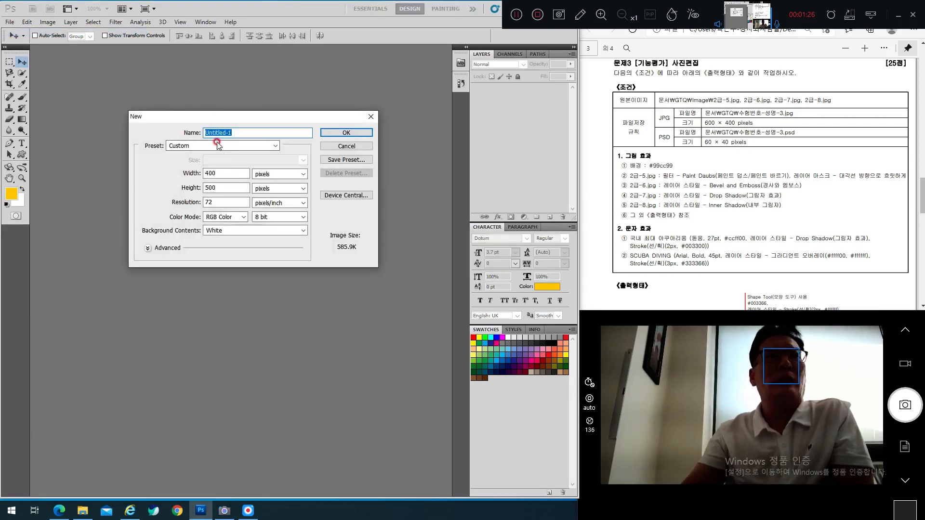
left_click_drag(243, 131, 182, 132)
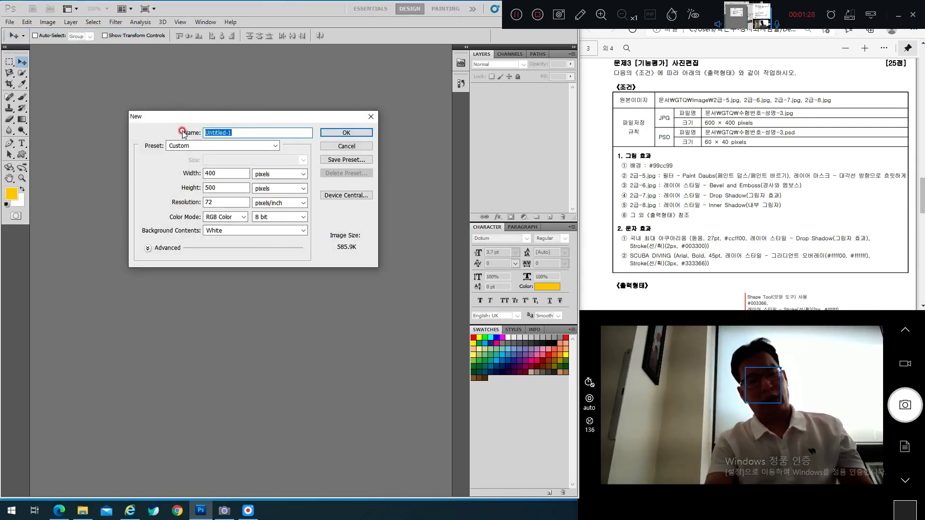
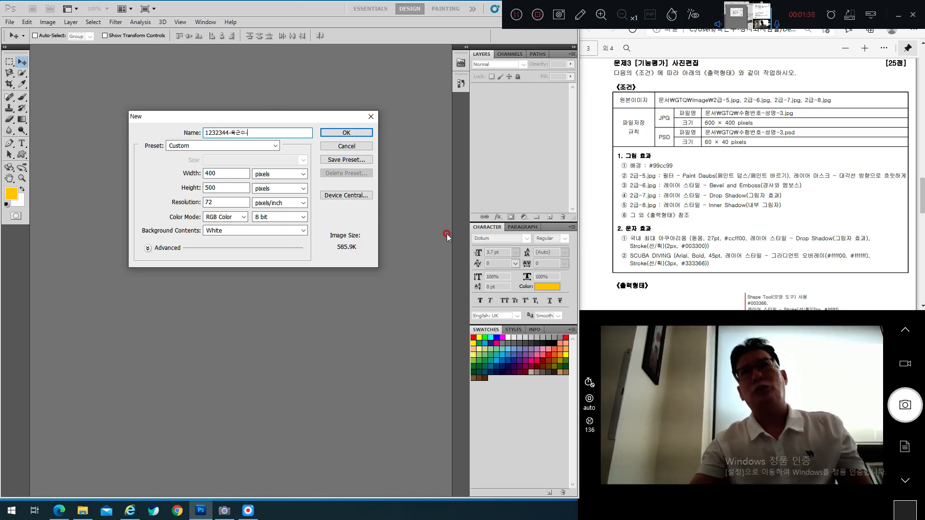
left_click(246, 131)
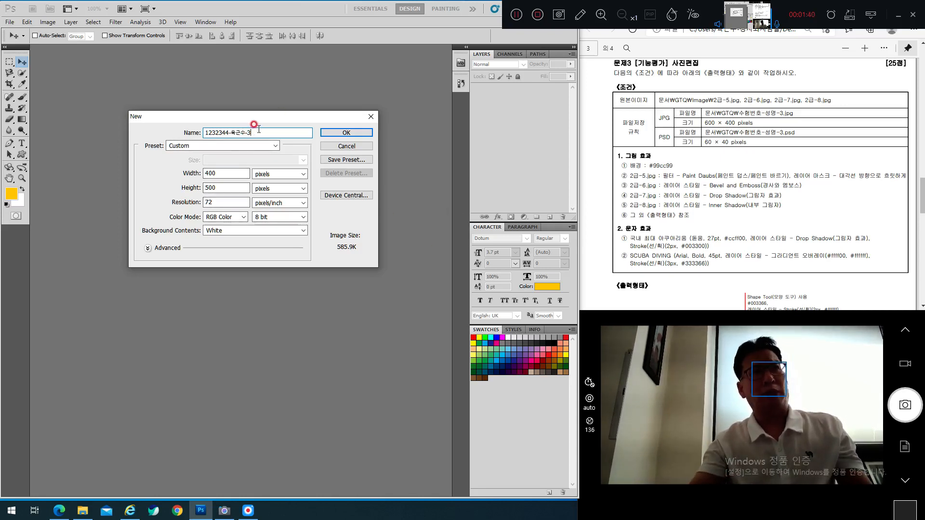
type("3")
Step: Set the document size to 600 × 400 pixels and create it
left_click(195, 171)
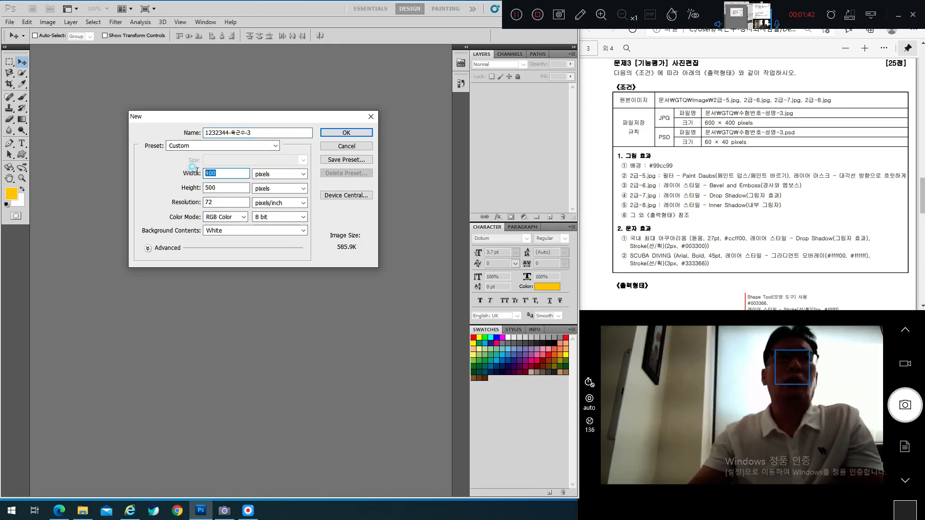
type("600")
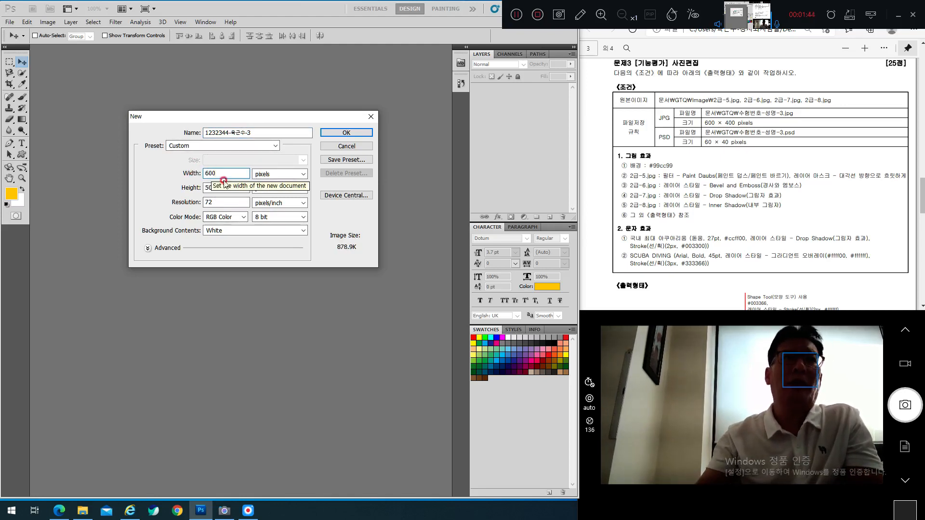
left_click(189, 187)
type("40")
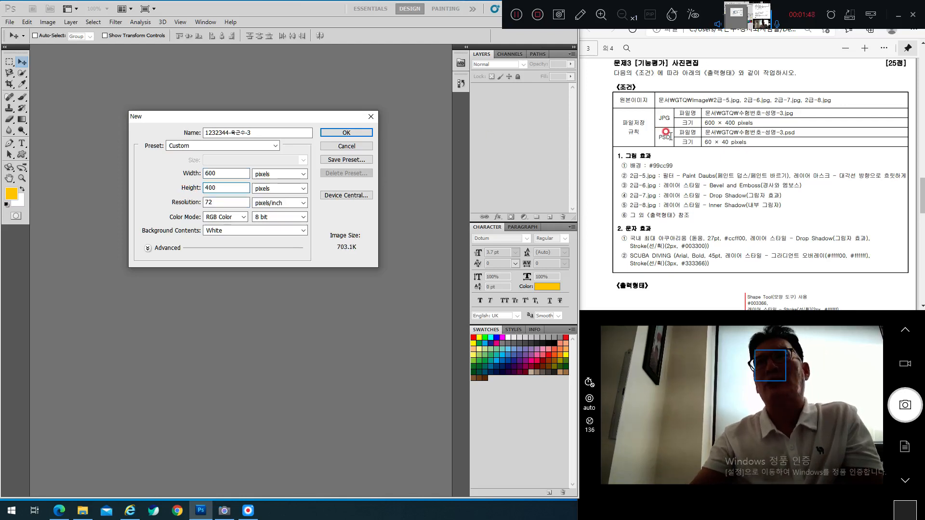
scroll(683, 115, "up", 1)
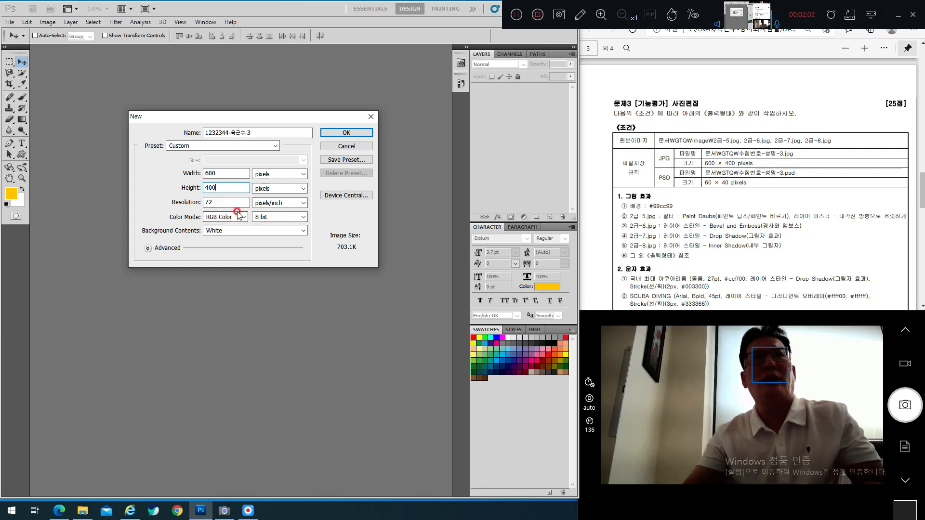
left_click(346, 134)
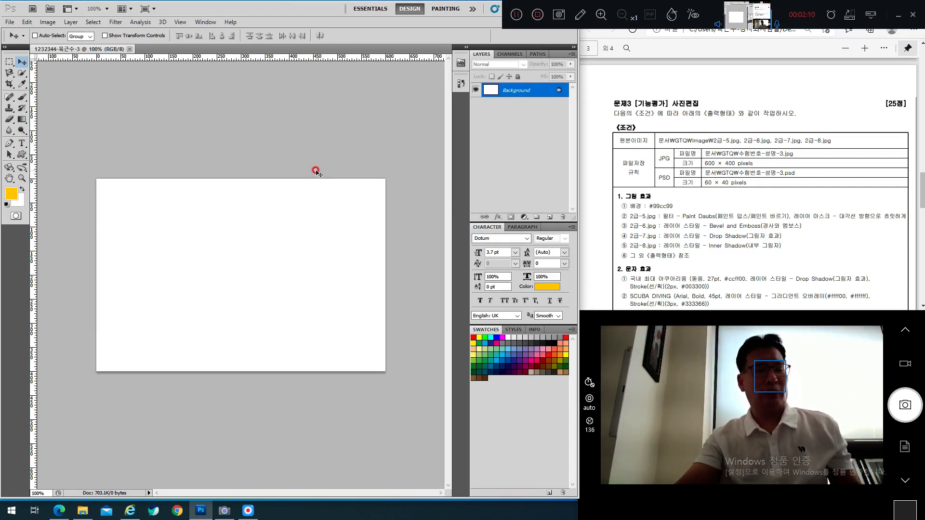
Step: Open 2급-5 through 2급-8.jpg from the Desktop's GTQ 포토샵 > GP02-2A > 소스파일 folder
scroll(316, 171, "up", 2)
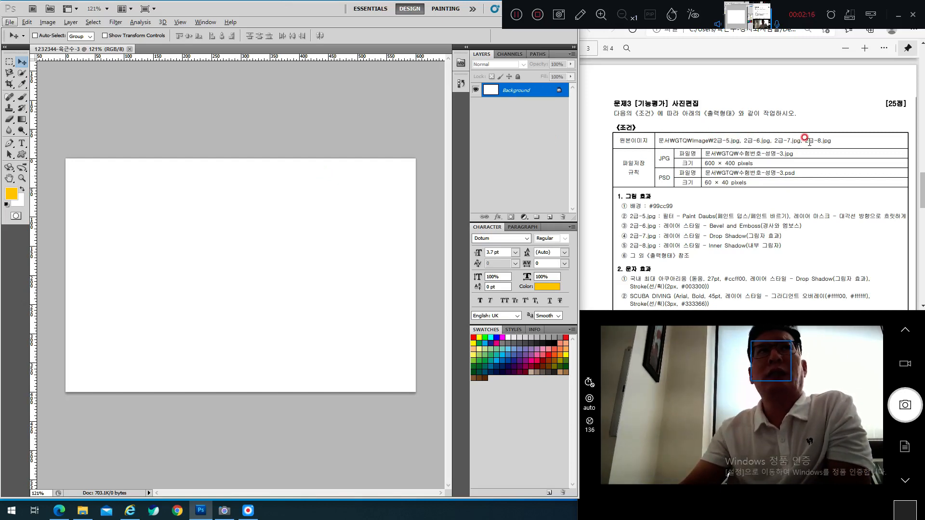
left_click(17, 23)
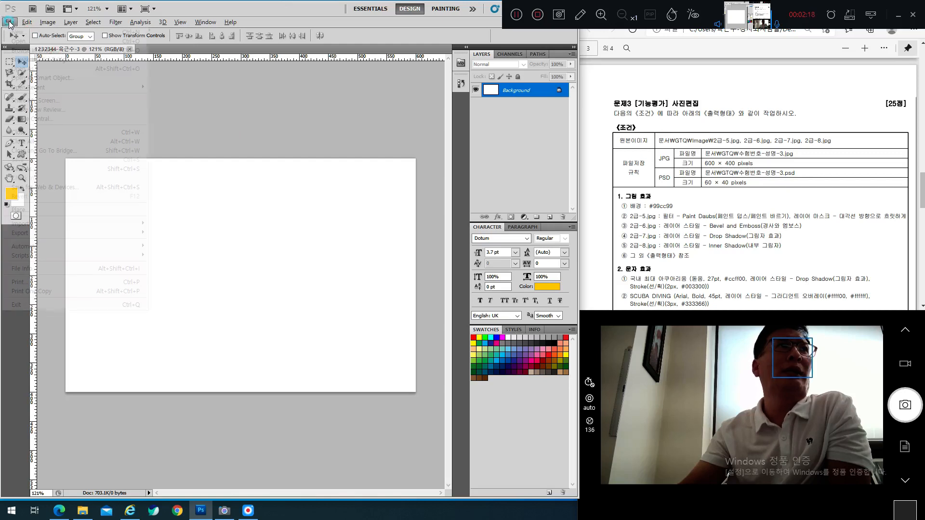
left_click(267, 99)
left_click(266, 99)
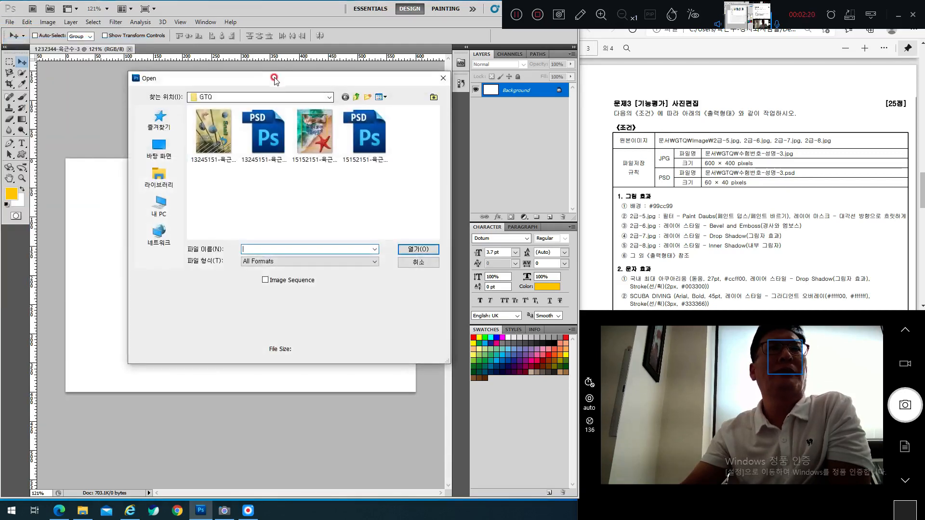
left_click(159, 147)
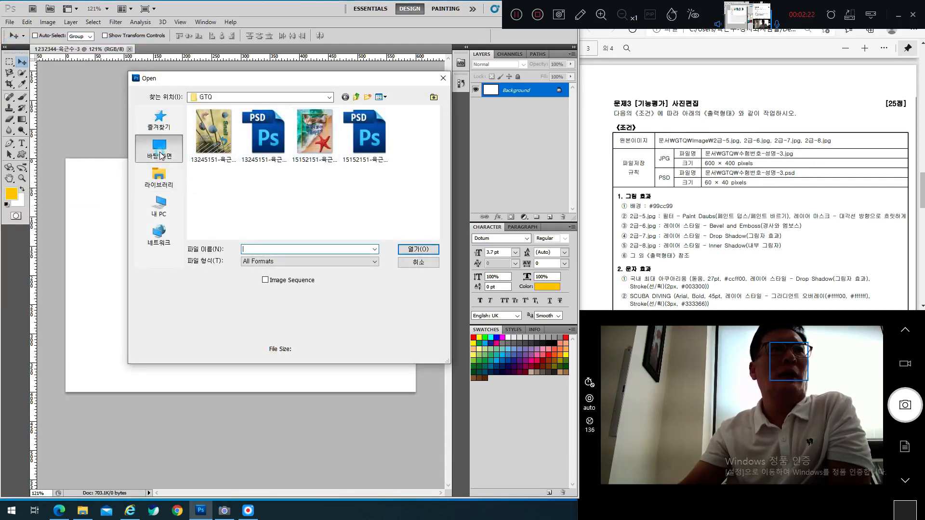
double_click(321, 220)
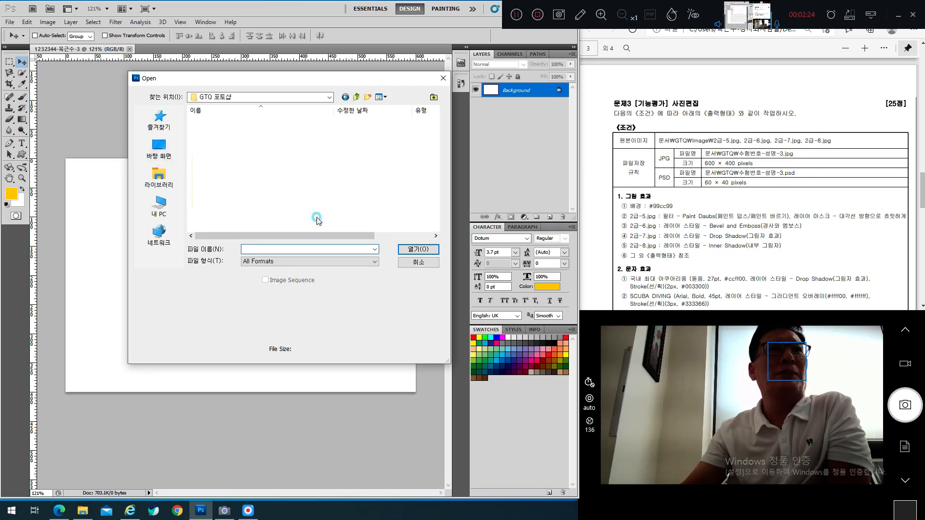
double_click(240, 122)
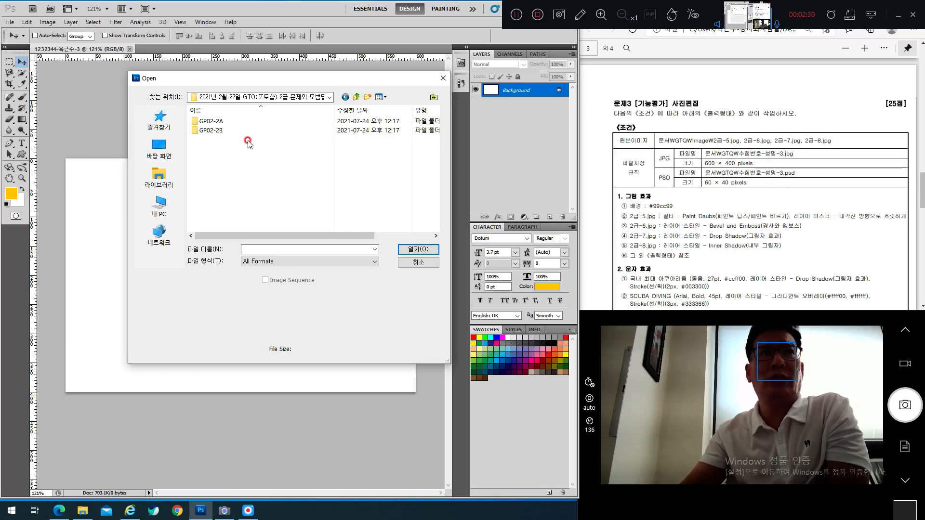
double_click(211, 121)
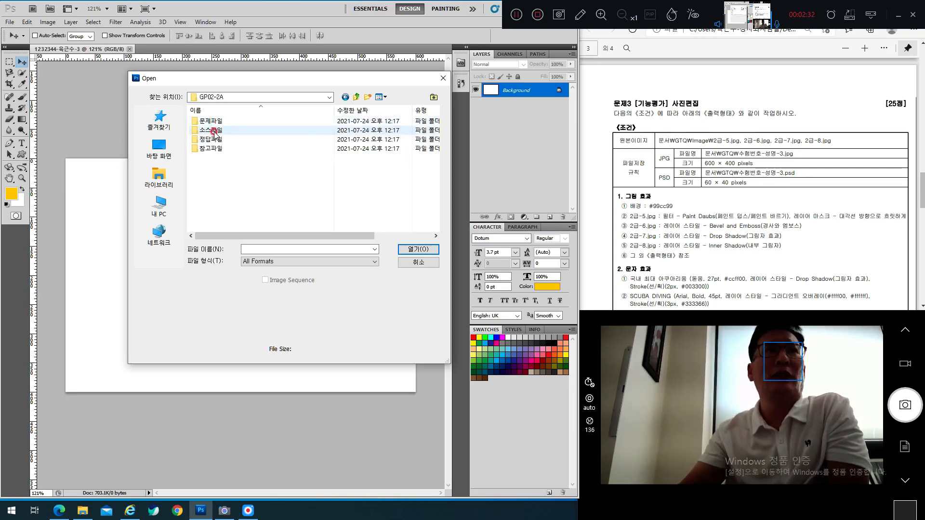
double_click(213, 130)
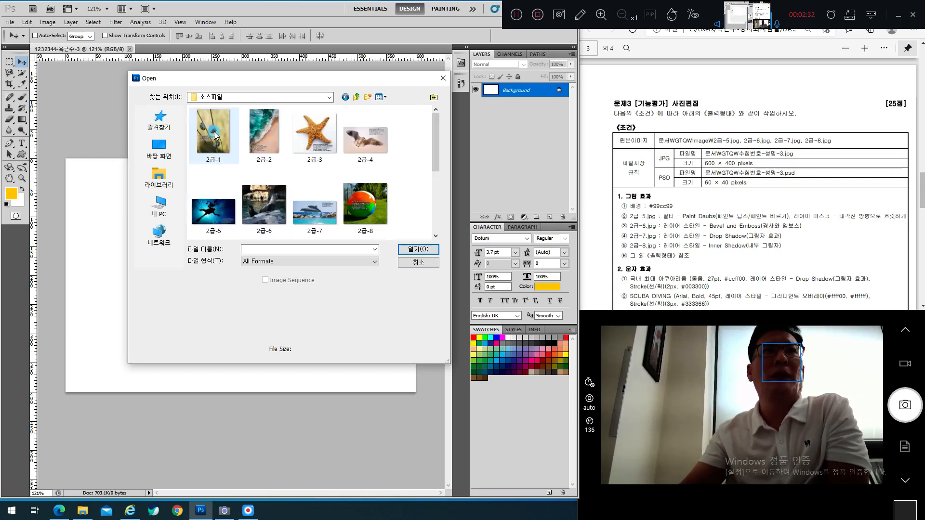
left_click(217, 215)
left_click(366, 212, "shift")
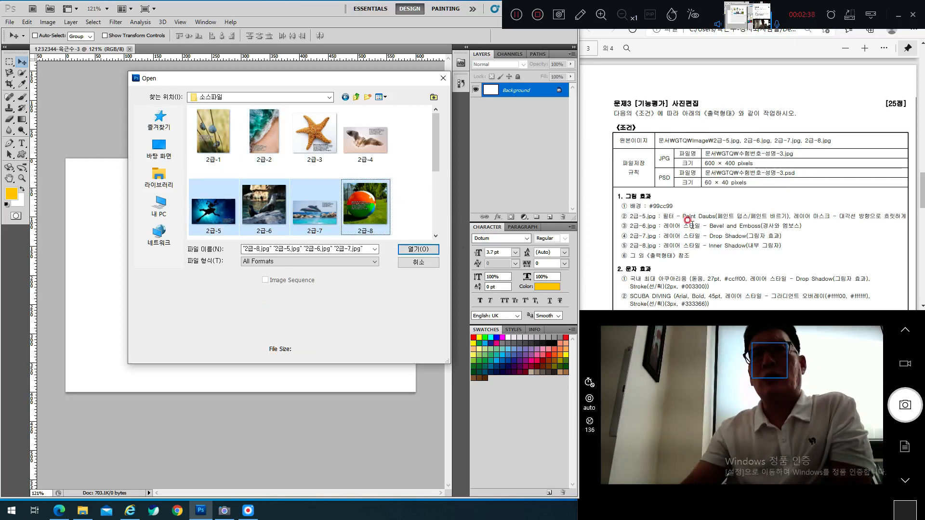
left_click(420, 250)
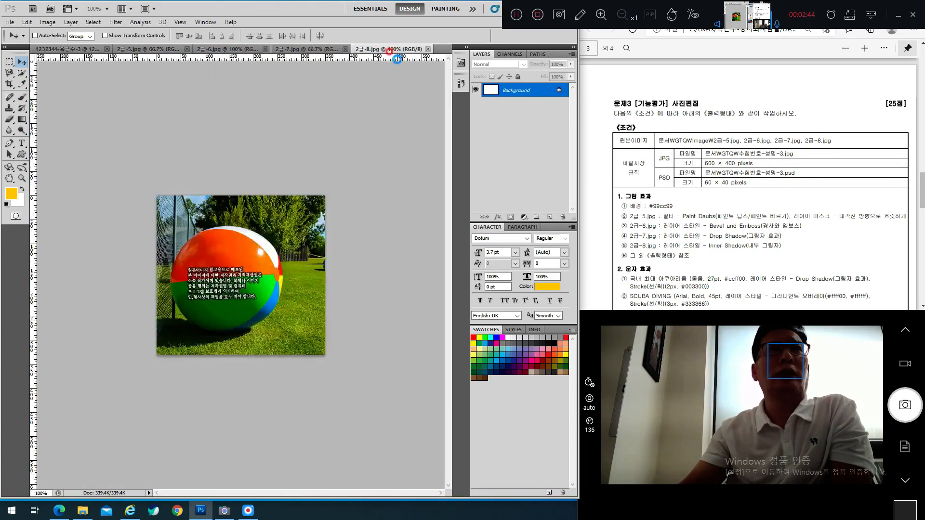
Step: Switch to the blank 600 × 400 canvas and review the task sheet's conditions
left_click(76, 49)
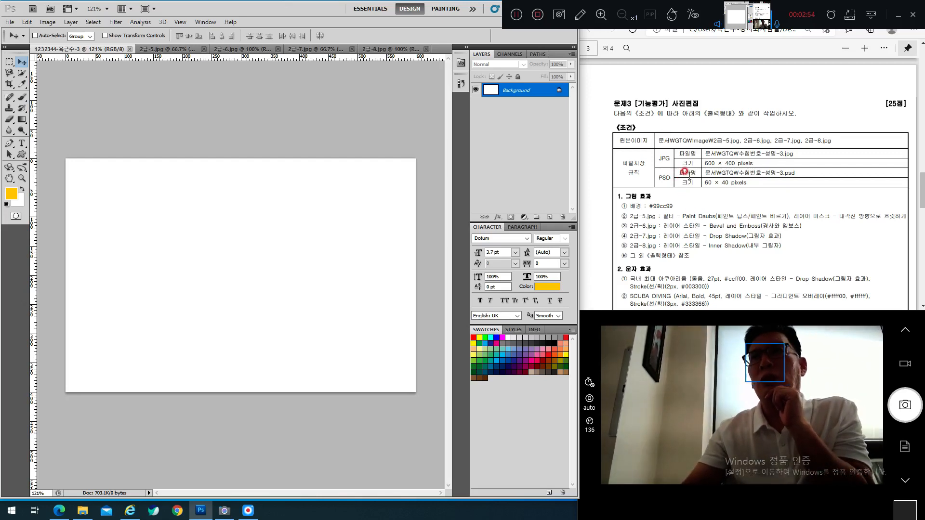
scroll(691, 174, "up", 2)
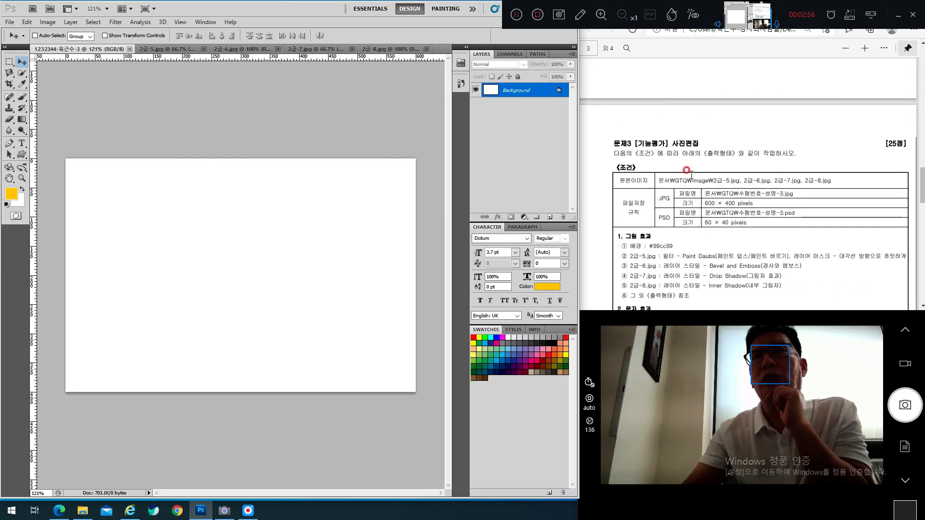
scroll(691, 174, "down", 2)
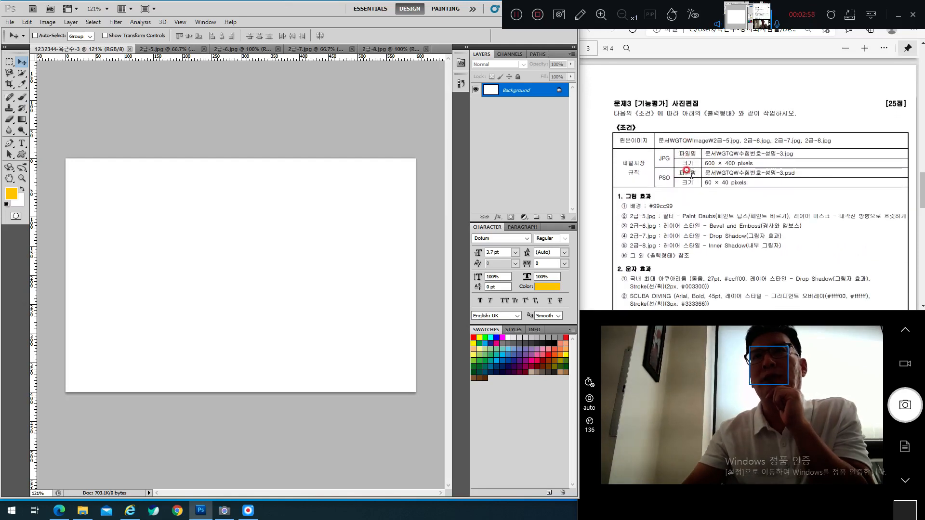
scroll(691, 174, "down", 2)
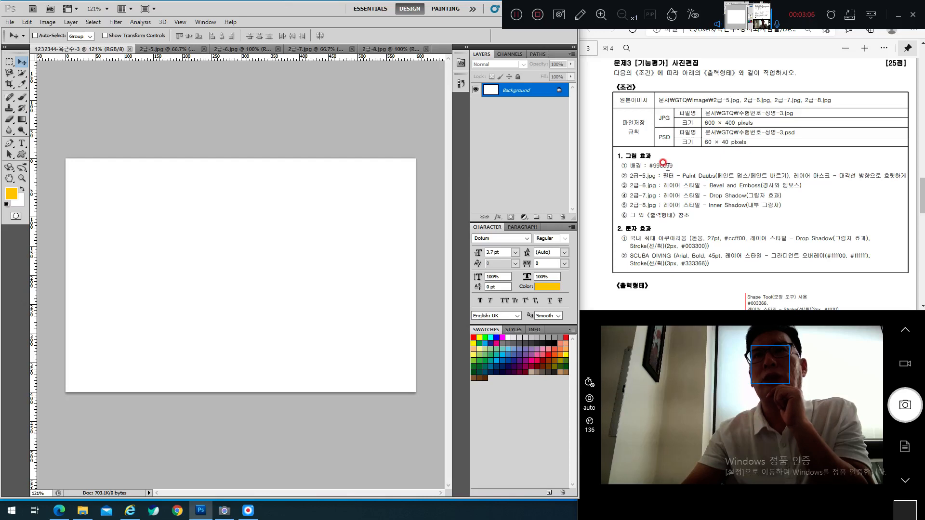
scroll(668, 168, "down", 10)
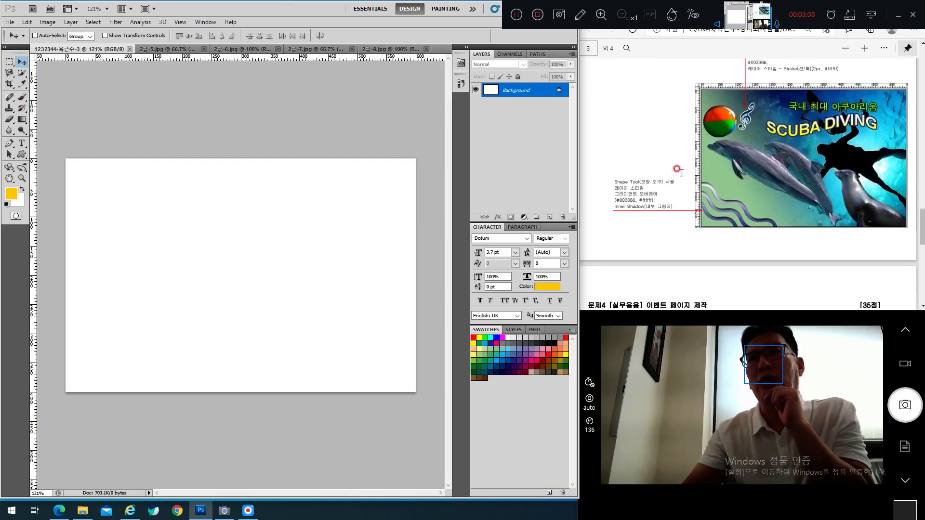
scroll(679, 170, "up", 8)
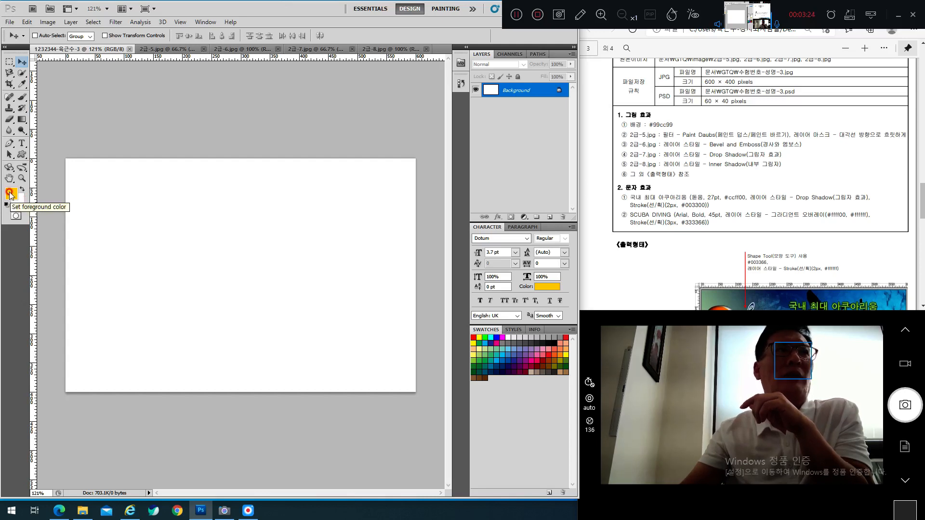
Step: Set the foreground colour to hex 99cc99 in the Color Picker
left_click(10, 194)
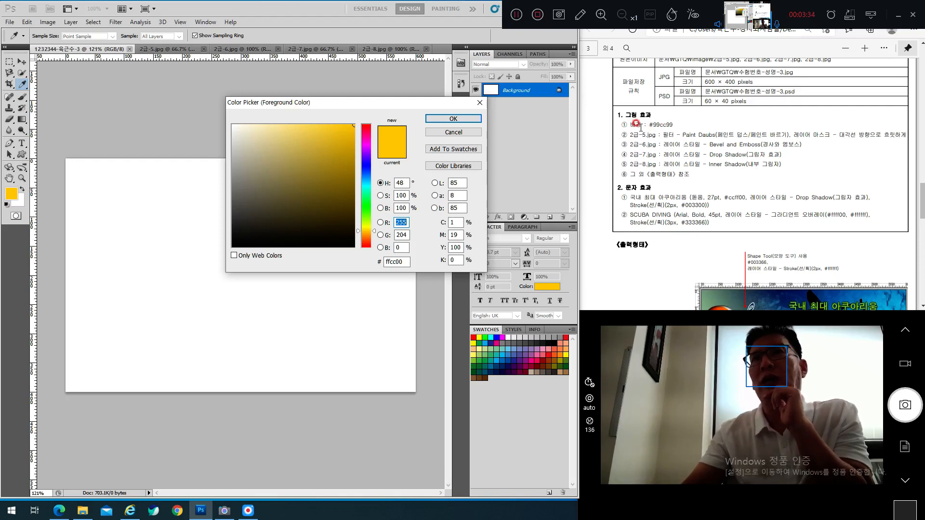
left_click(404, 261)
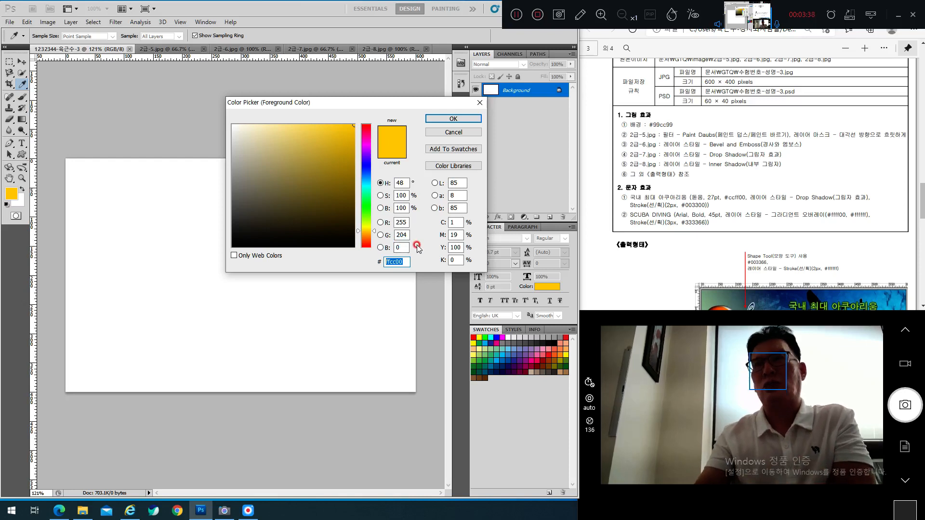
type("99cc99")
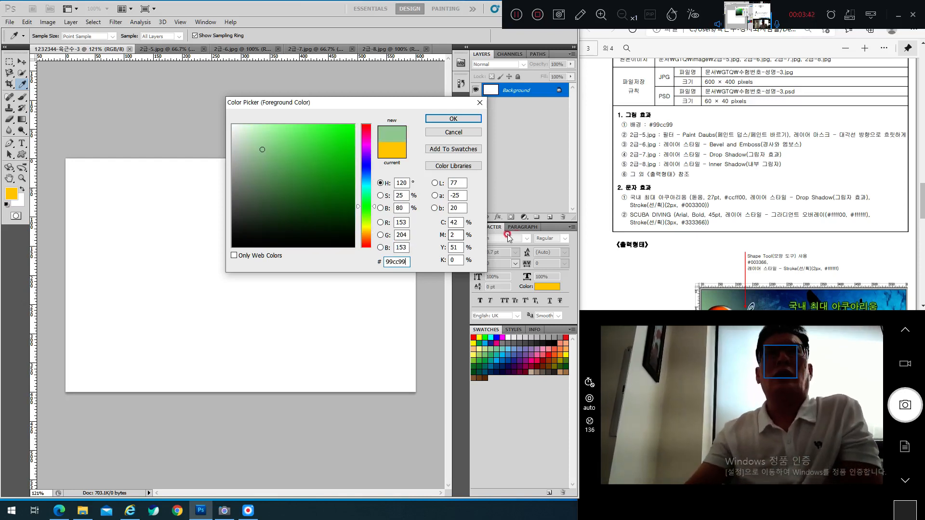
left_click(445, 119)
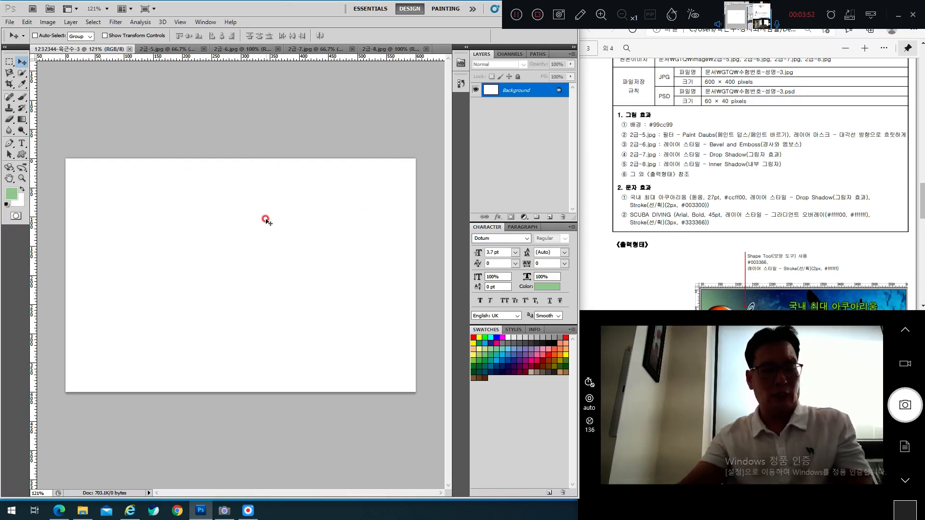
Step: Fill the canvas green, then white, and change the background colour to red
key("alt+Delete")
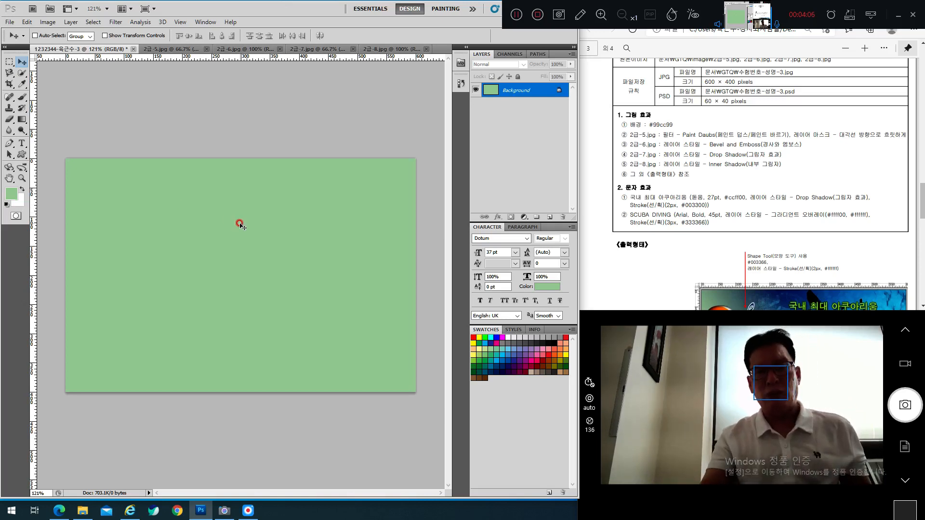
key("ctrl+Delete")
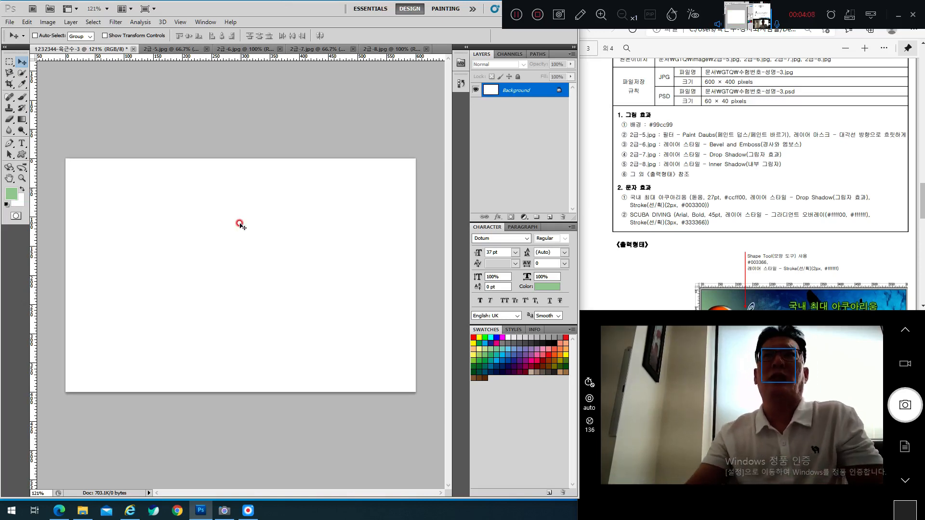
left_click(19, 200)
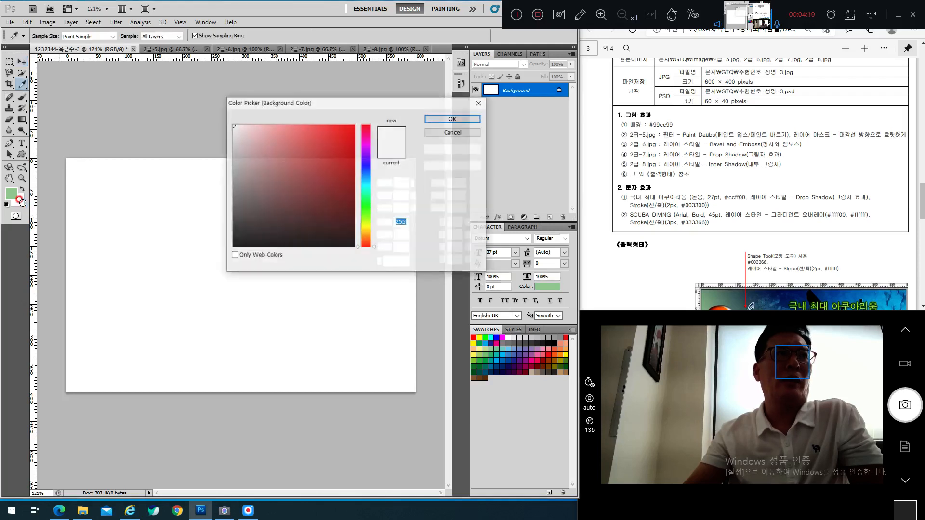
left_click(301, 153)
left_click(453, 119)
key("v")
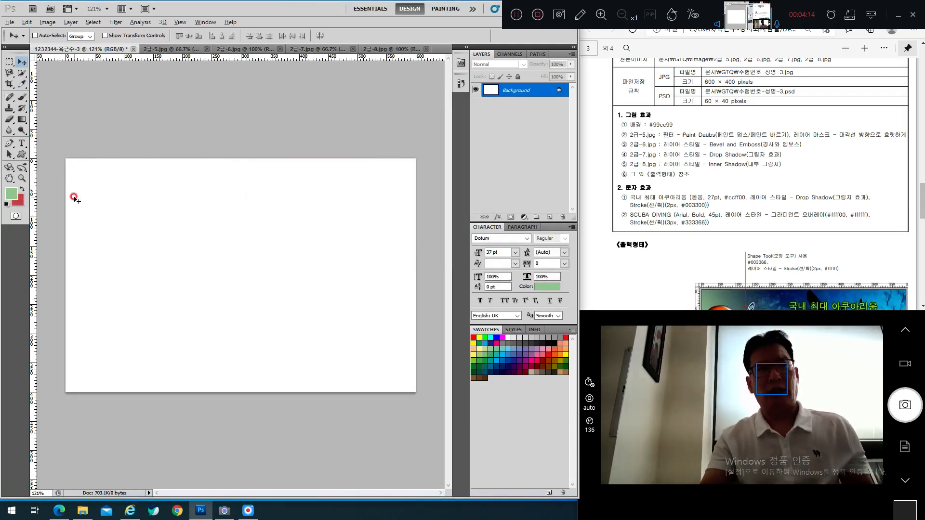
Step: Fill with green and red again, ending with the canvas refilled green #99cc99
key("alt+BackSpace")
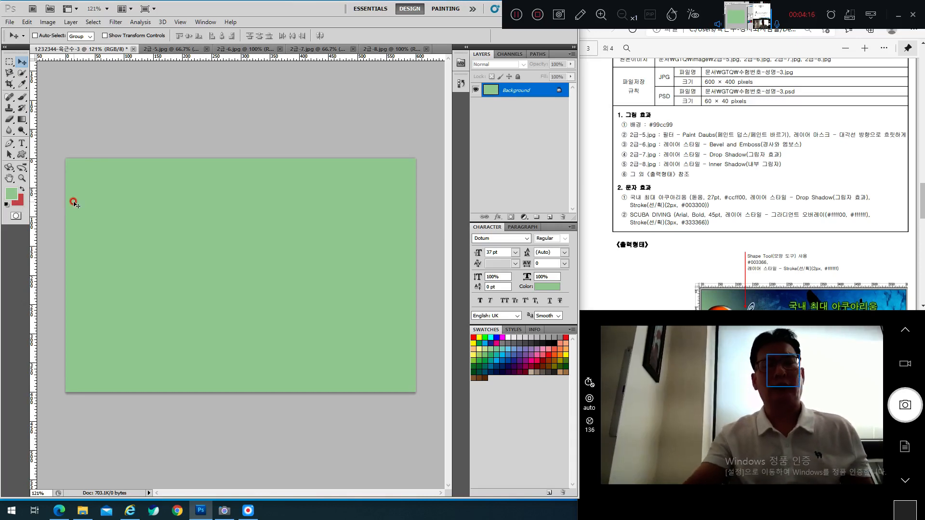
key("ctrl+BackSpace")
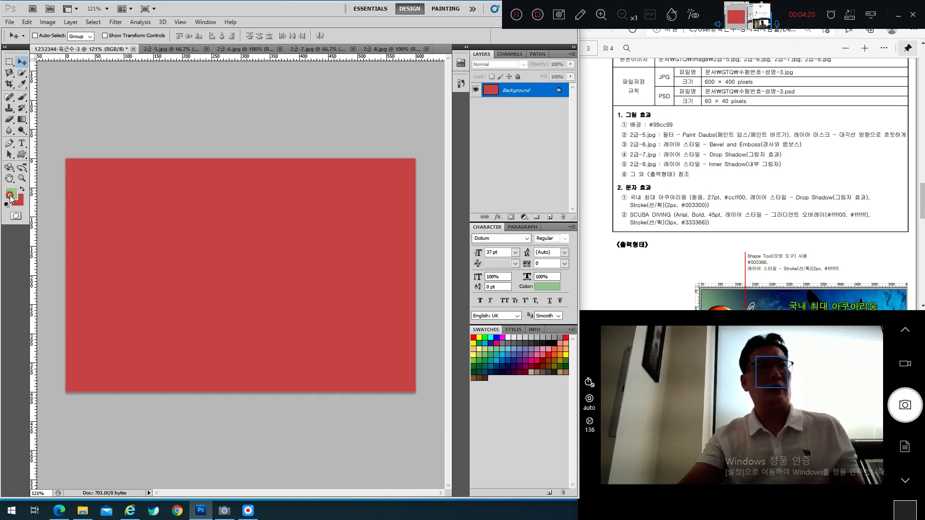
left_click(129, 212)
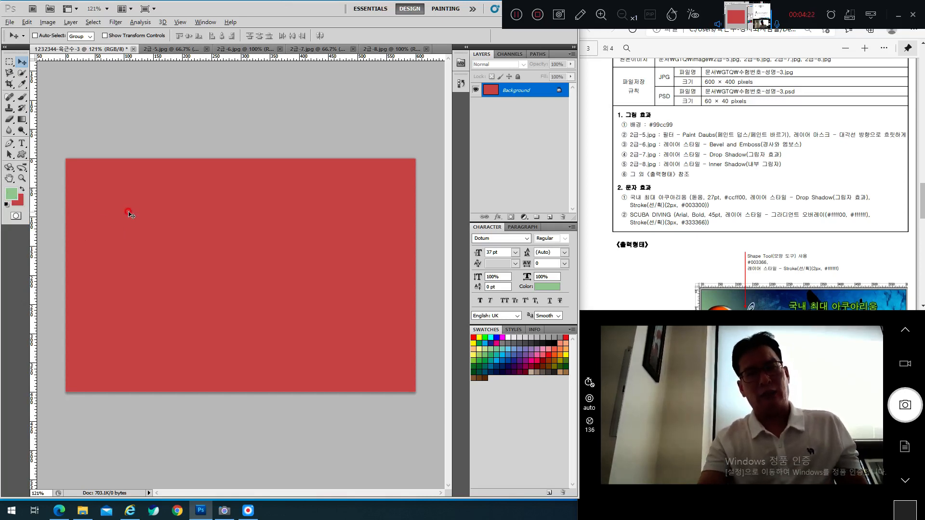
key("alt+BackSpace")
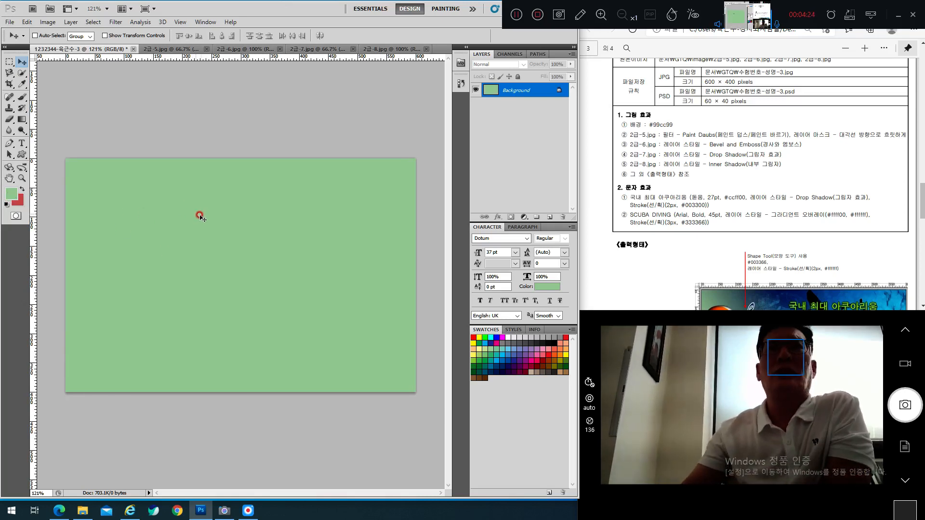
scroll(713, 248, "down", 4)
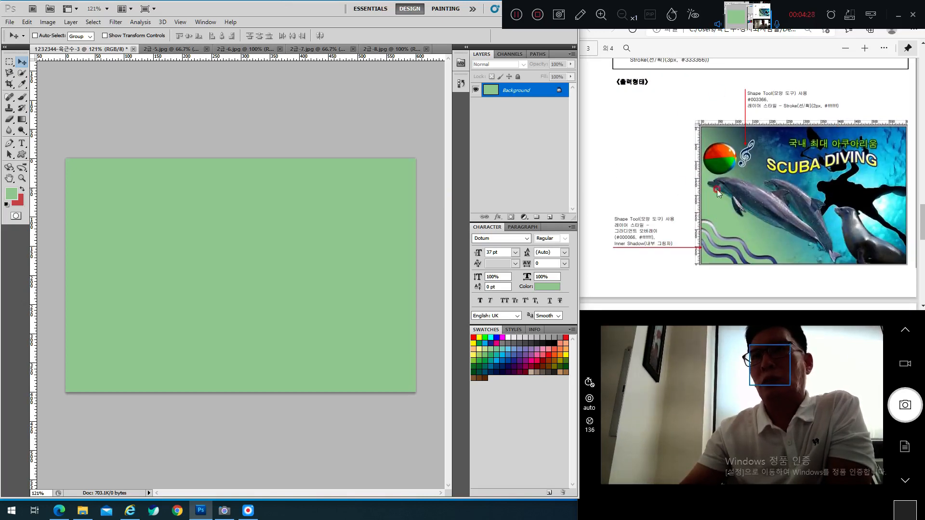
Step: Check the sample output in the task sheet, then bring up the 2급-5.jpg diver photo
left_click(367, 245)
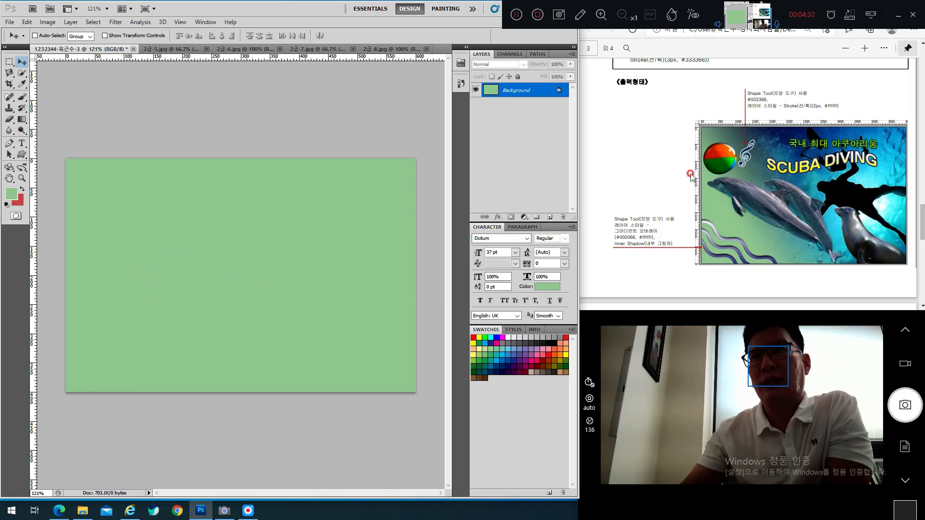
scroll(744, 198, "up", 2)
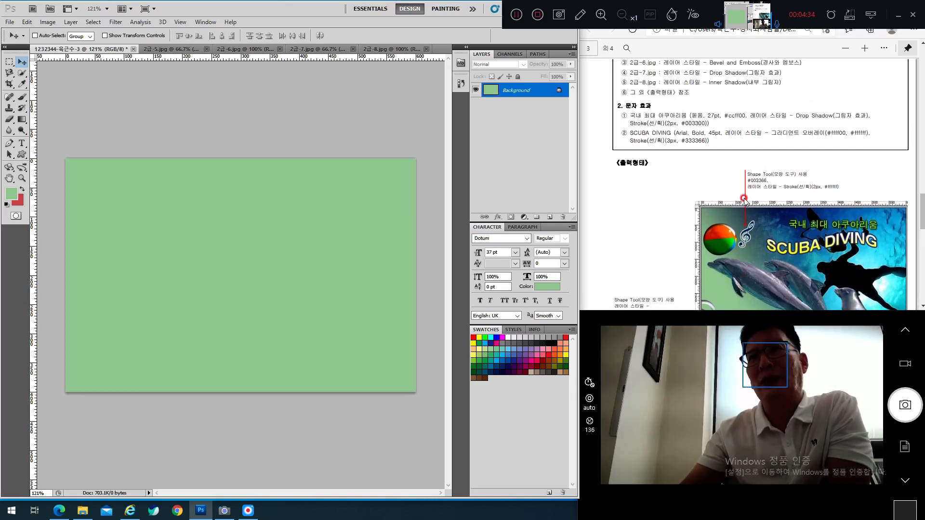
scroll(745, 200, "down", 1)
scroll(778, 176, "down", 1)
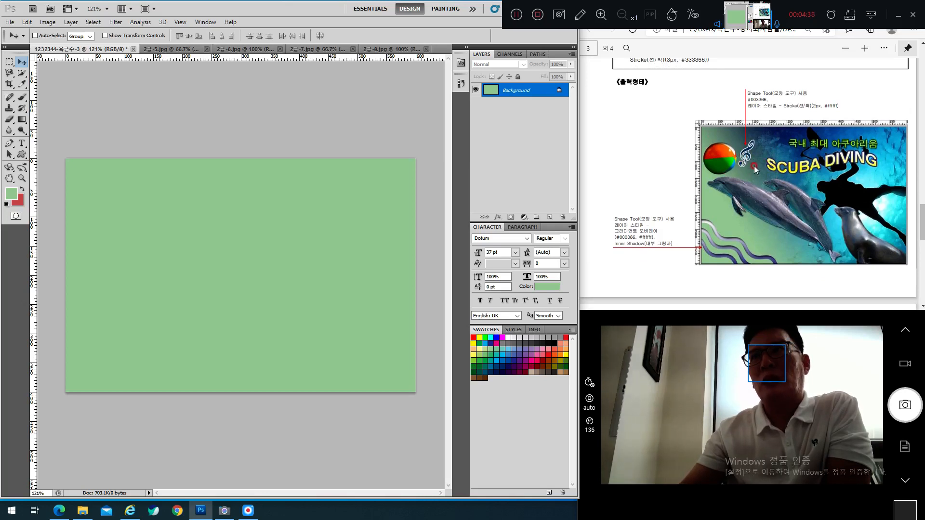
scroll(753, 166, "up", 5)
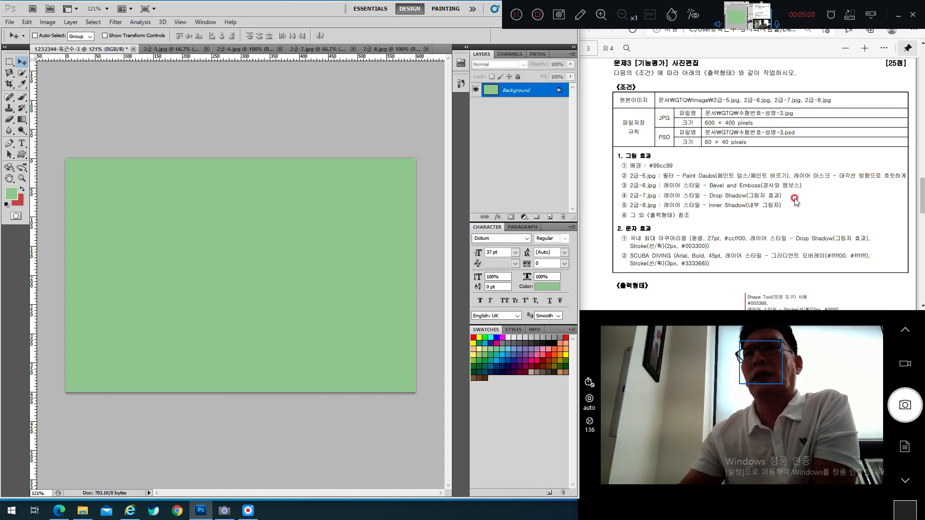
scroll(769, 201, "down", 2)
scroll(771, 204, "up", 2)
scroll(771, 205, "up", 2)
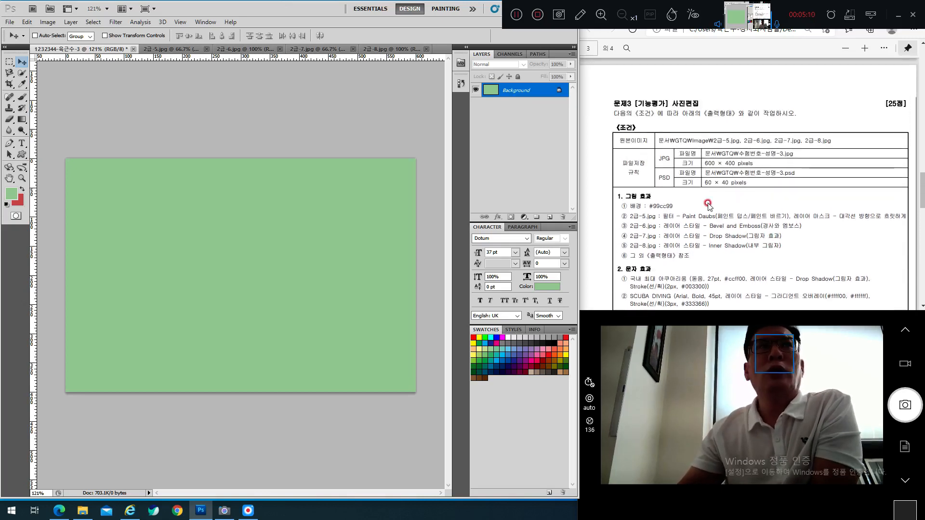
left_click(169, 49)
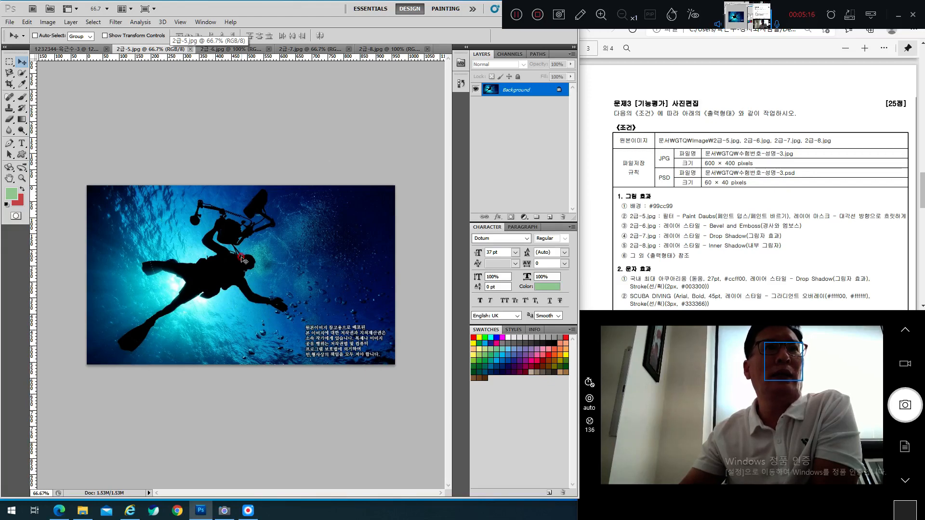
Step: Review the 2급-5.jpg condition in the task sheet, then select all of the diver photo
scroll(749, 227, "down", 5)
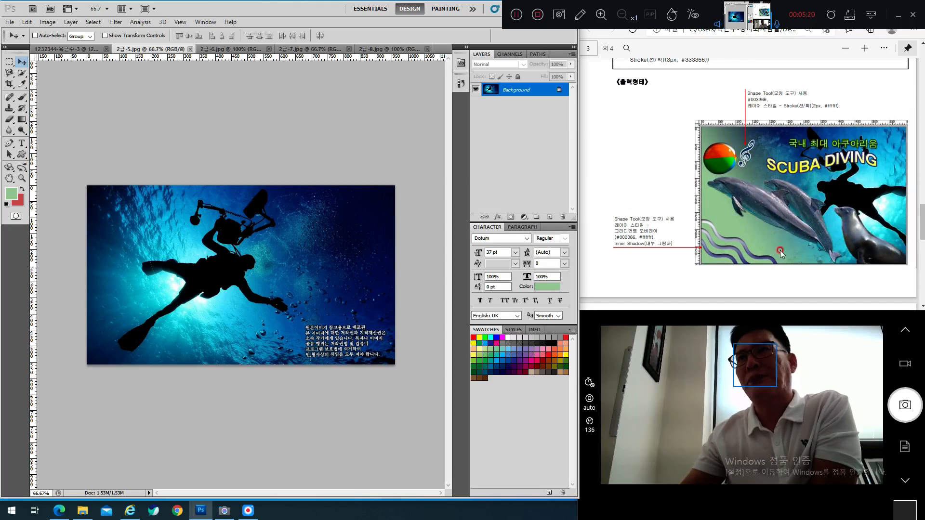
scroll(798, 195, "up", 5)
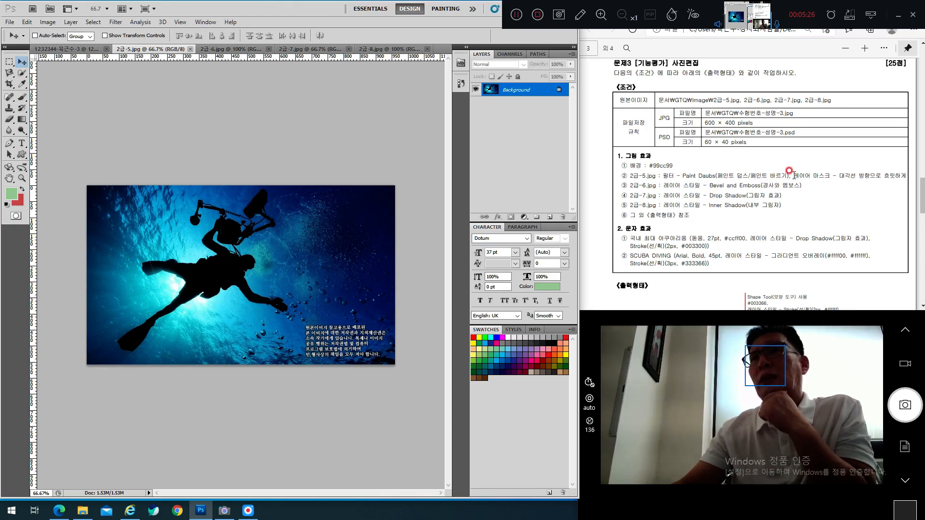
left_click_drag(791, 173, 846, 175)
left_click(838, 185)
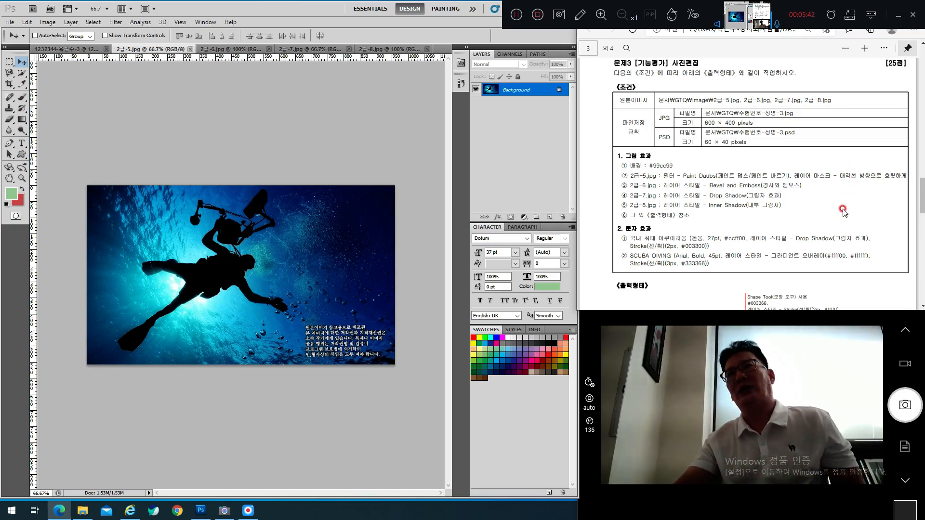
scroll(822, 212, "down", 3)
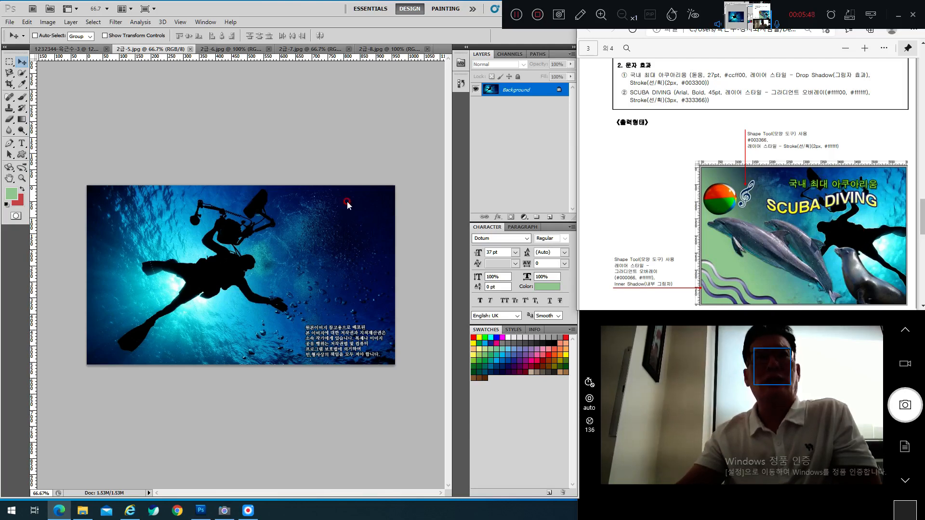
scroll(870, 199, "up", 3)
left_click(250, 172)
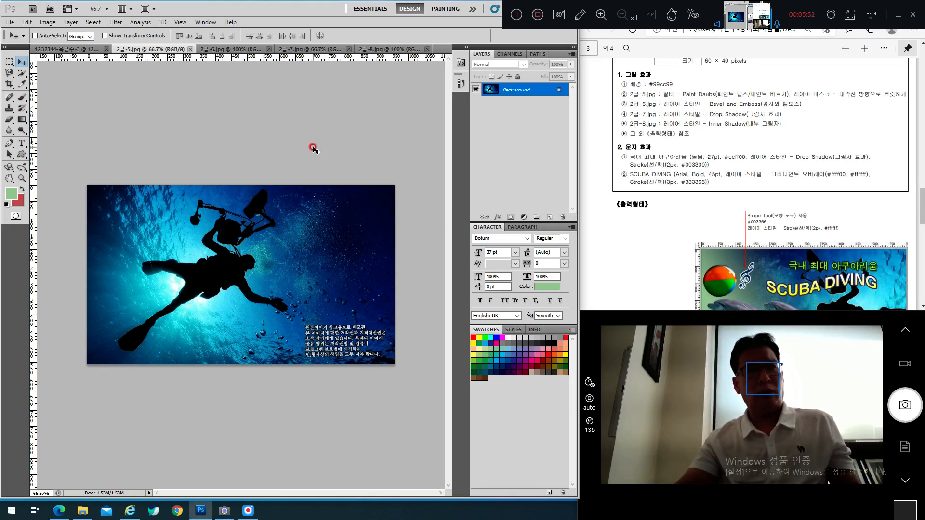
key("ctrl+a")
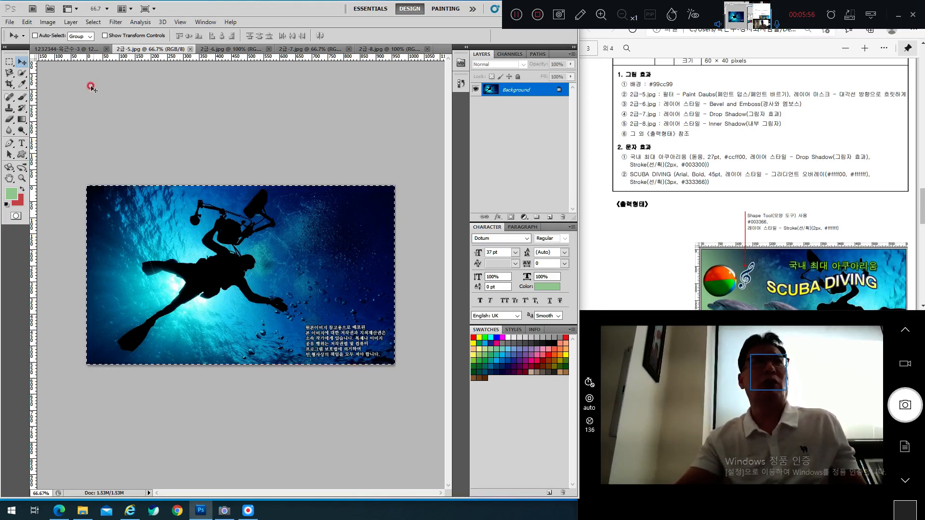
Step: Drag the diver photo onto the green canvas as a new layer
left_click_drag(98, 74, 276, 243)
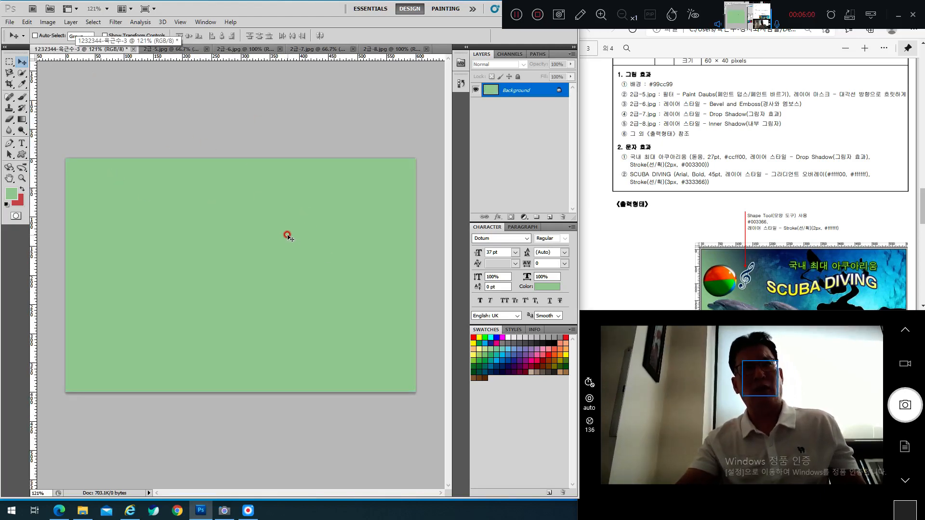
left_click_drag(287, 236, 289, 236)
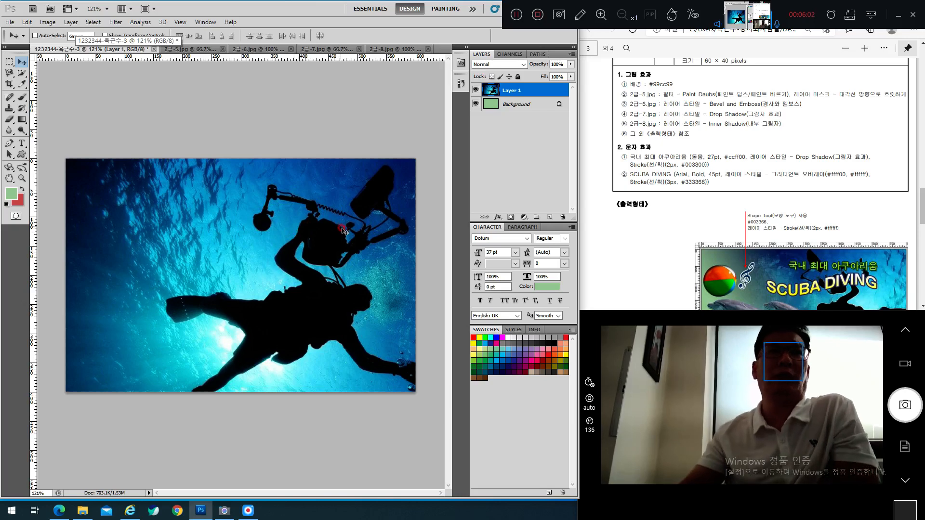
scroll(740, 217, "down", 3)
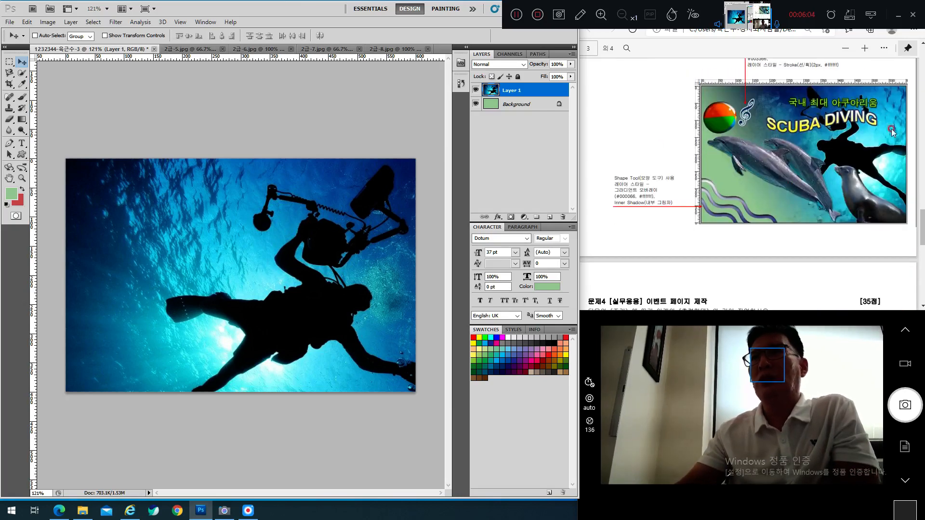
left_click_drag(306, 241, 327, 198)
Step: Free-transform the diver photo, stretching it toward the canvas's right edge
key("ctrl+t")
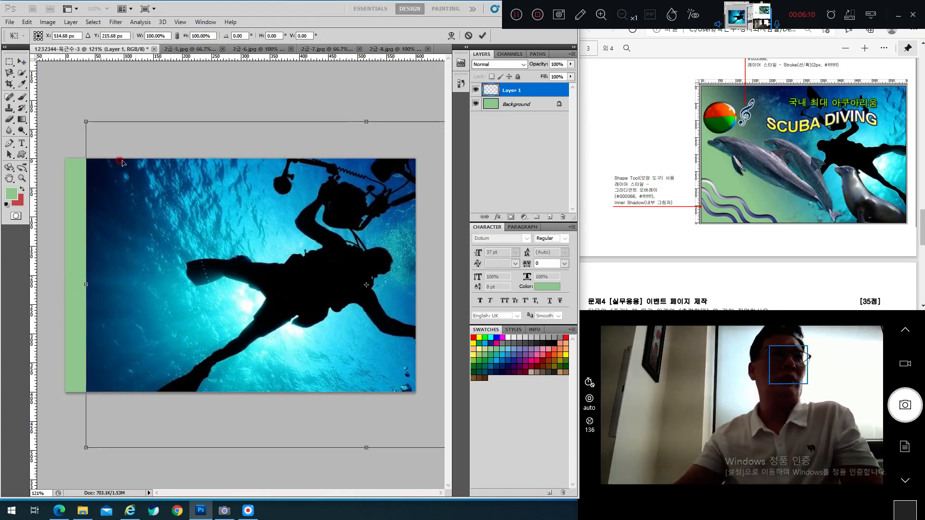
left_click_drag(85, 118, 78, 159)
left_click_drag(124, 188, 112, 188)
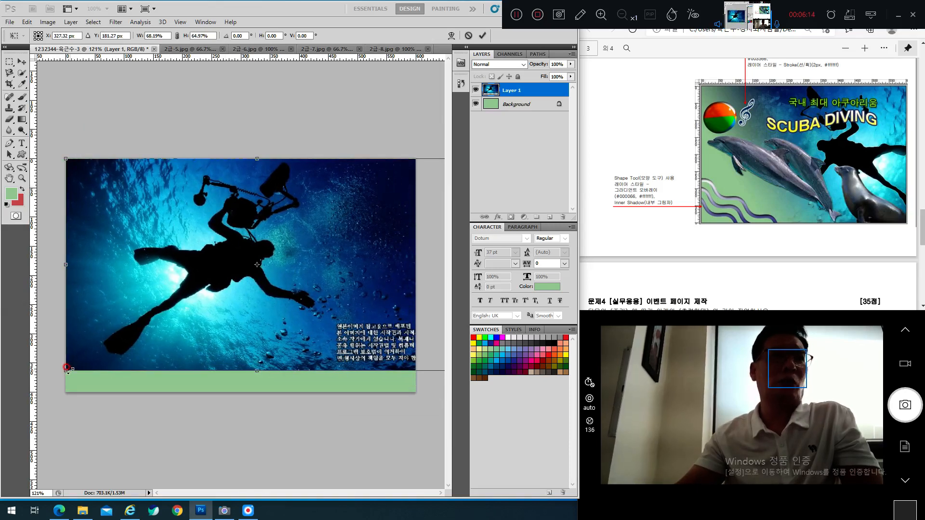
left_click_drag(67, 369, 69, 401)
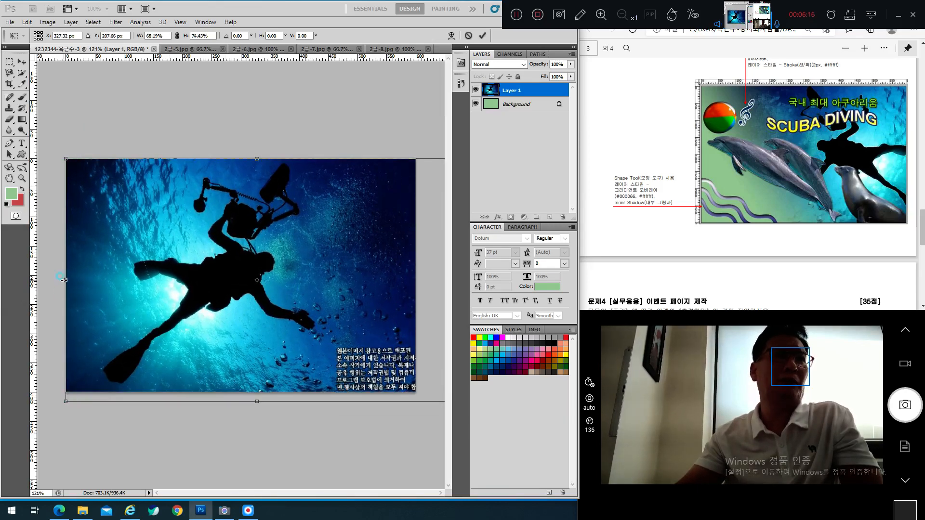
left_click_drag(64, 280, 145, 280)
left_click_drag(284, 284, 205, 286)
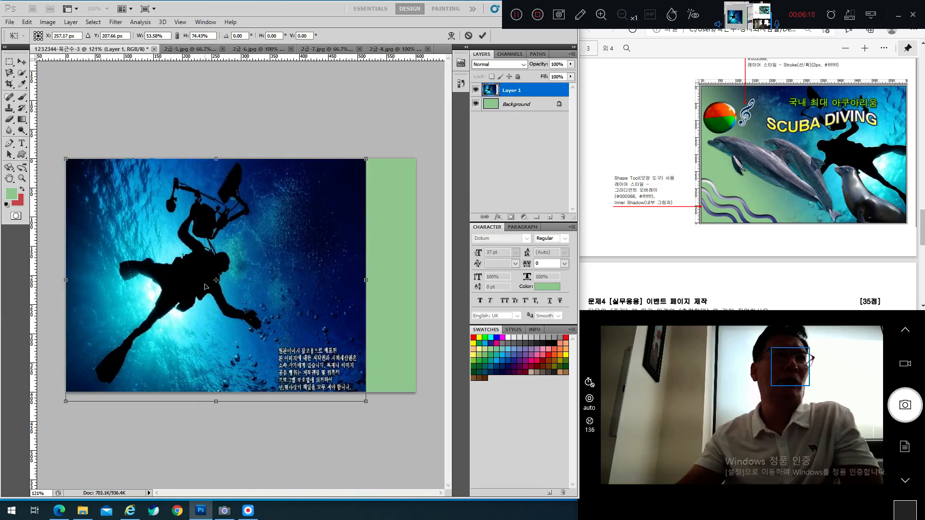
left_click_drag(366, 402, 416, 391)
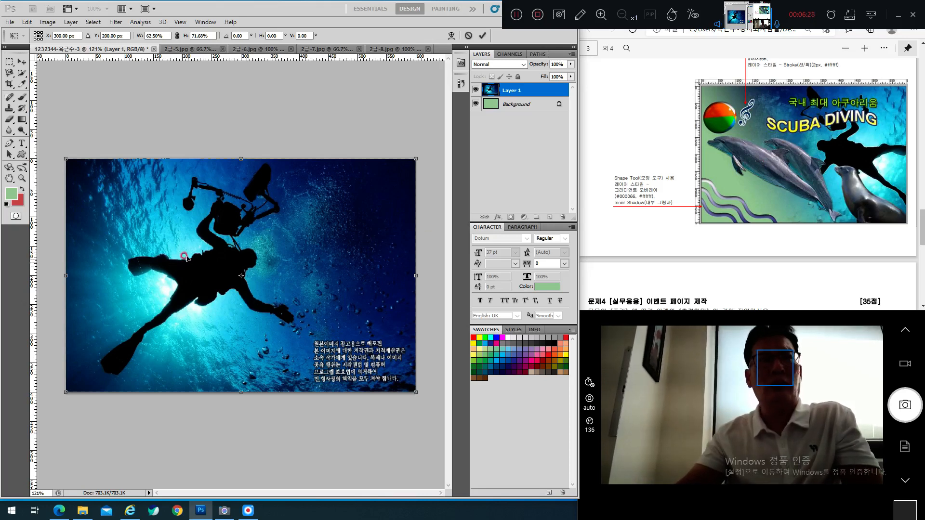
mouse_move(117, 281)
left_mouse_down()
mouse_move(50, 276)
mouse_move(196, 273)
mouse_move(412, 245)
mouse_move(462, 248)
mouse_move(101, 276)
left_mouse_up()
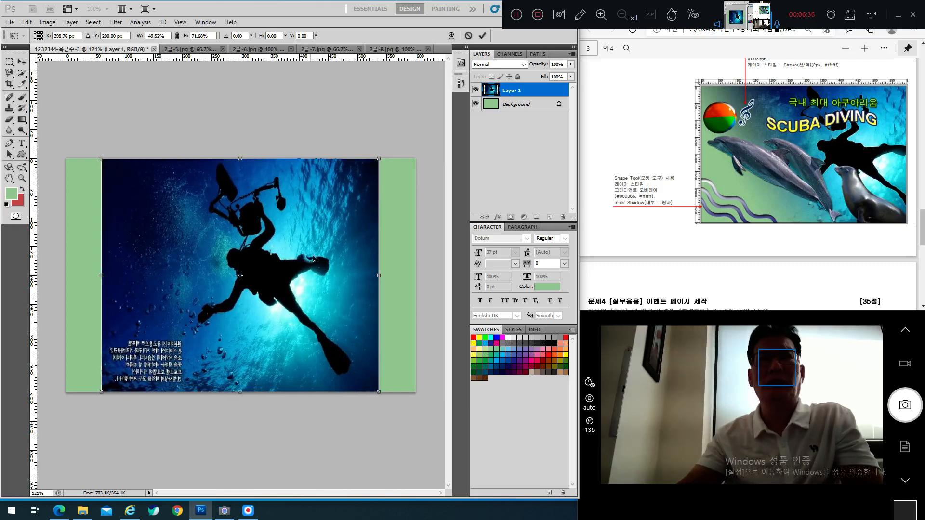
left_click_drag(380, 277, 421, 276)
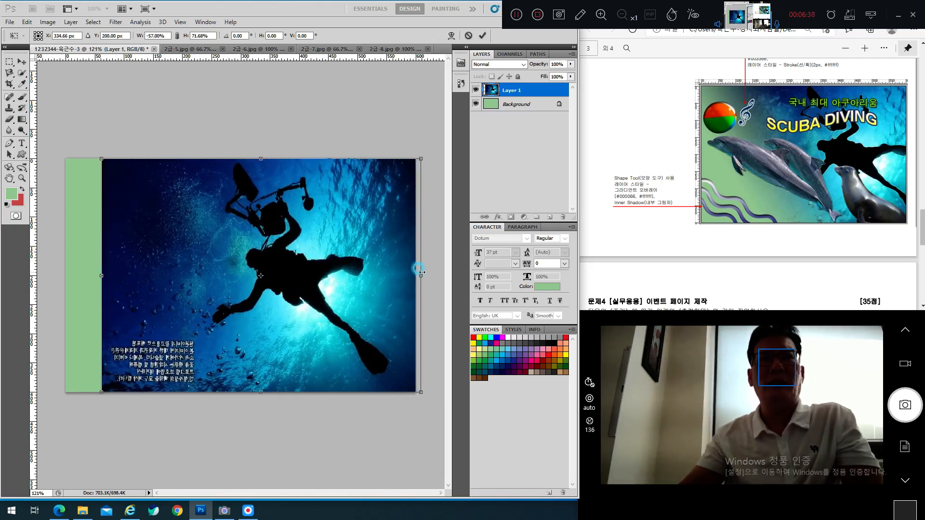
left_click_drag(353, 276, 321, 275)
left_click_drag(385, 275, 416, 276)
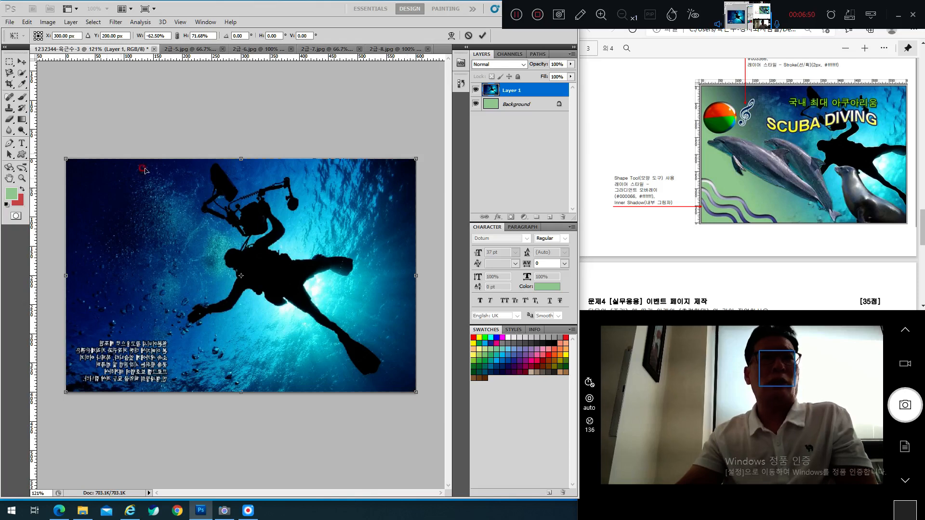
Step: Fine-tune the photo to span canvas top to bottom, leaving a green strip on the left
left_click_drag(411, 389, 329, 354)
left_click_drag(311, 323, 386, 318)
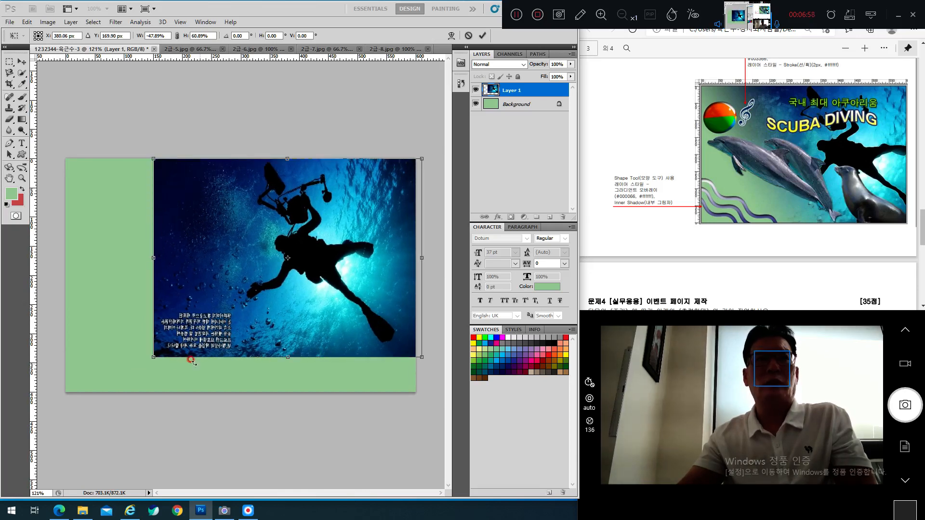
left_click_drag(150, 356, 127, 392)
mouse_move(218, 364)
left_mouse_down()
mouse_move(230, 348)
mouse_move(230, 364)
left_mouse_up()
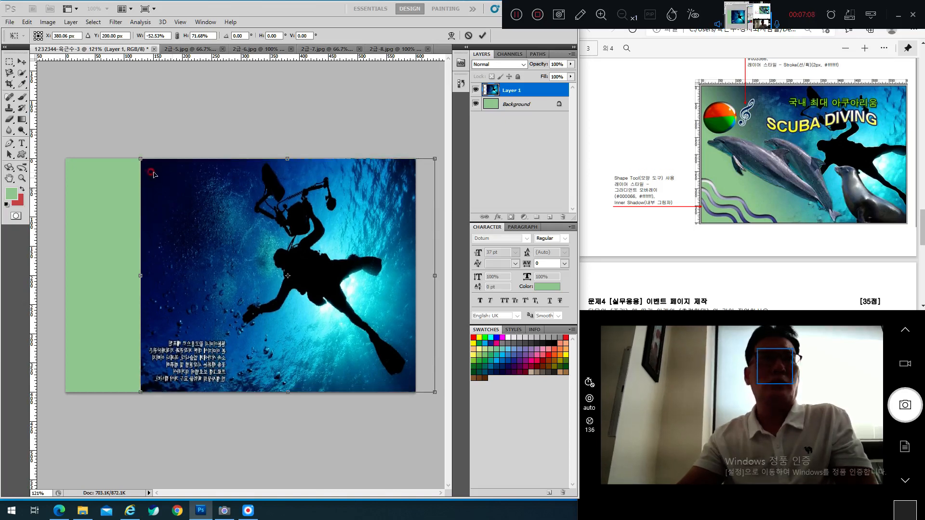
left_click_drag(140, 158, 155, 169)
mouse_move(232, 191)
left_mouse_down()
mouse_move(221, 174)
mouse_move(231, 179)
left_mouse_up()
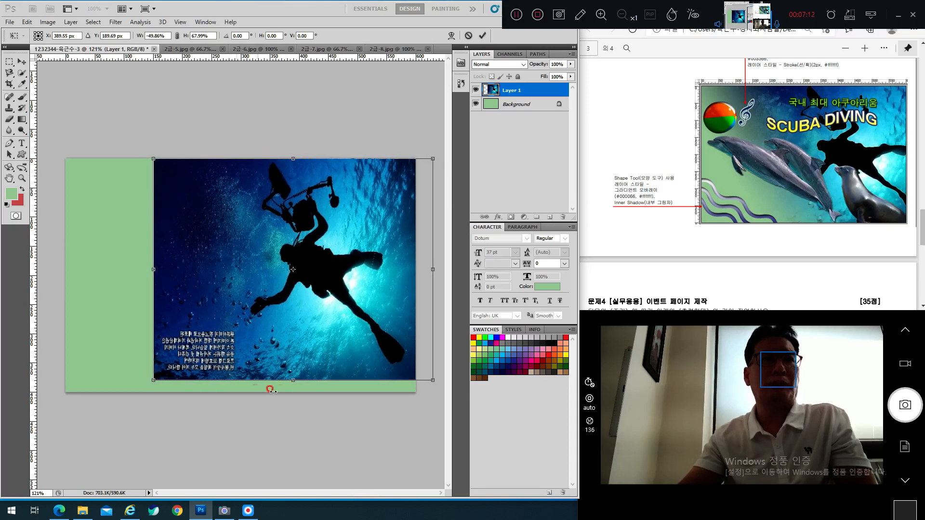
left_click_drag(290, 382, 293, 392)
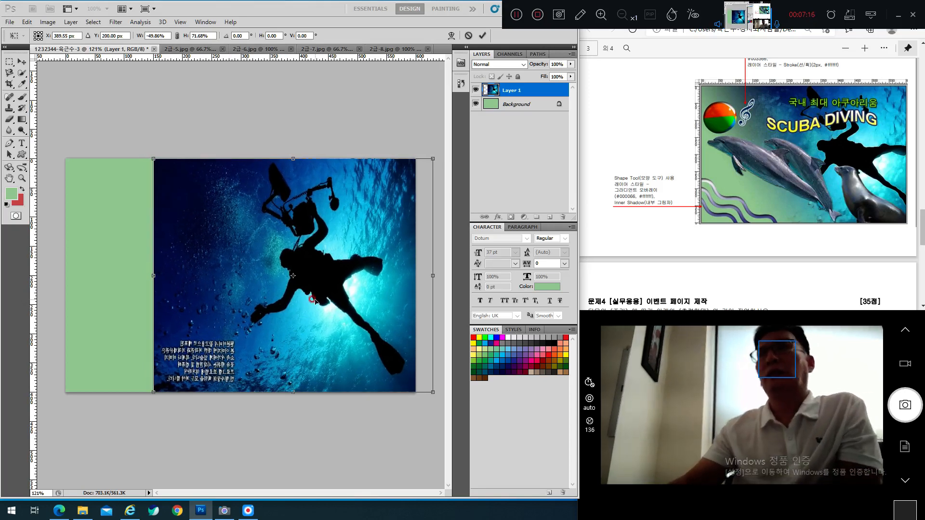
Step: Commit the resize, check the diagonal layer-mask note, and move the diver photo left
key("Return")
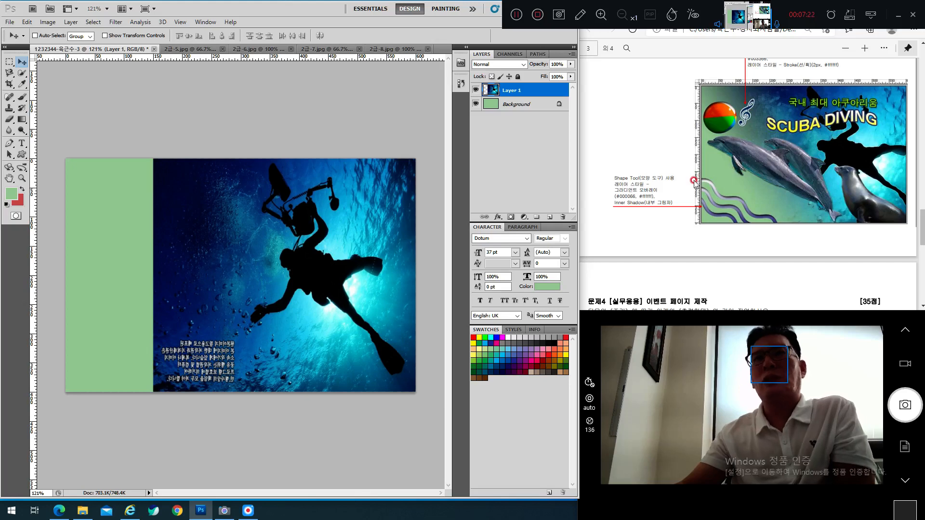
scroll(722, 174, "up", 5)
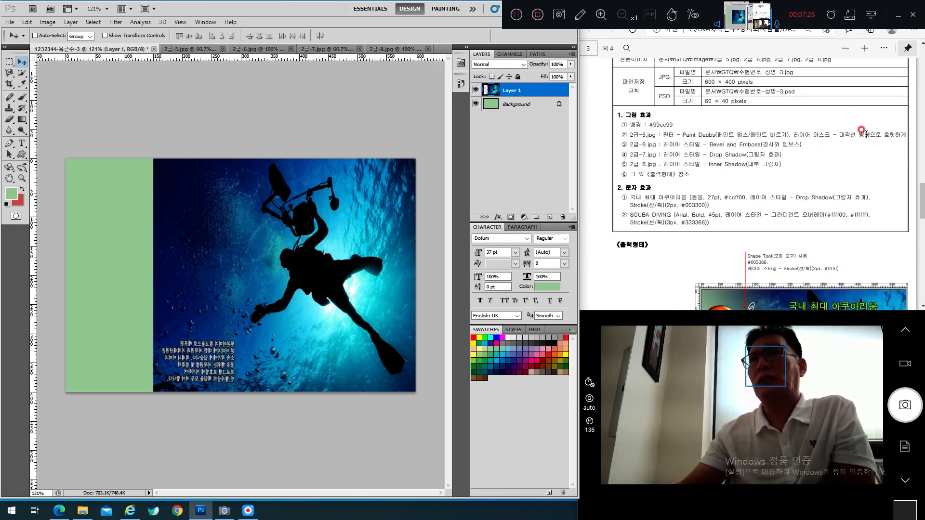
left_click_drag(797, 133, 882, 136)
left_click(825, 153)
scroll(790, 145, "down", 4)
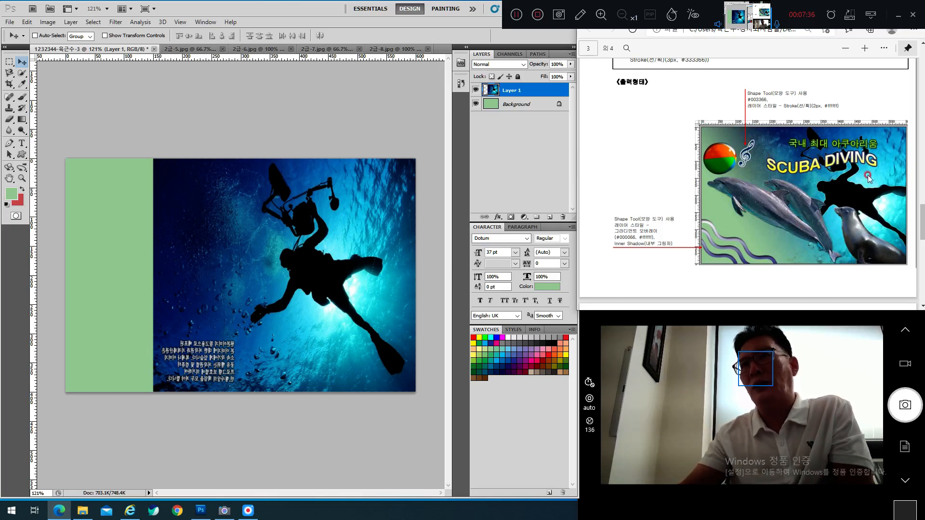
left_click(191, 286)
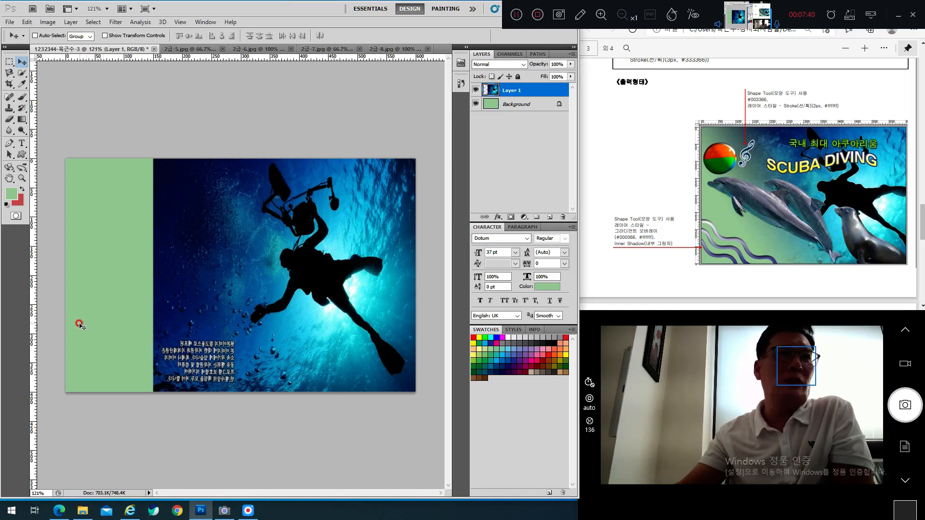
left_click_drag(245, 252, 197, 254)
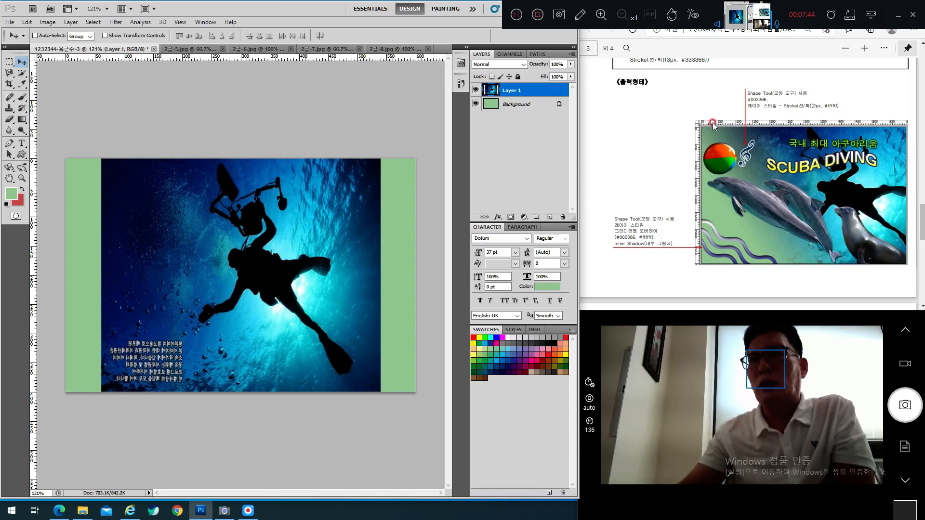
Step: Widen the diver photo over the right green strip, slide it right, and commit
left_click_drag(374, 365, 359, 365)
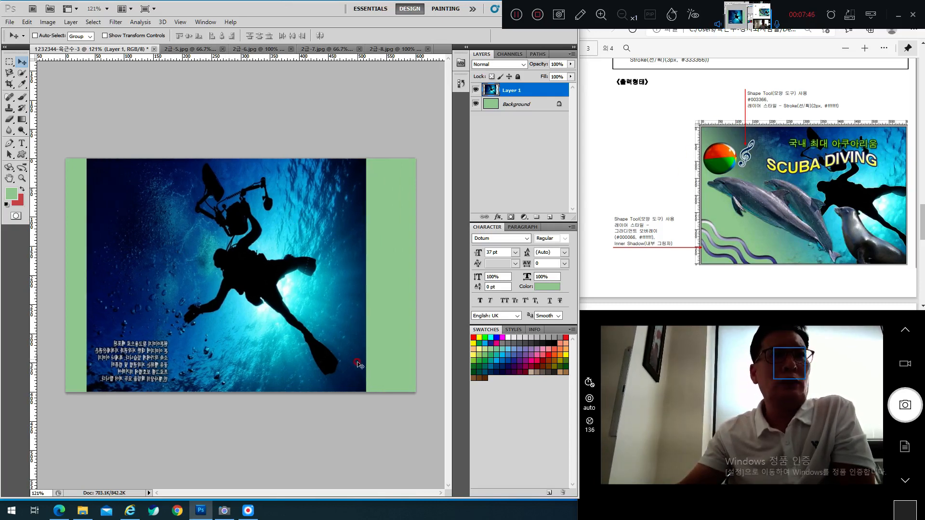
key("ctrl+t")
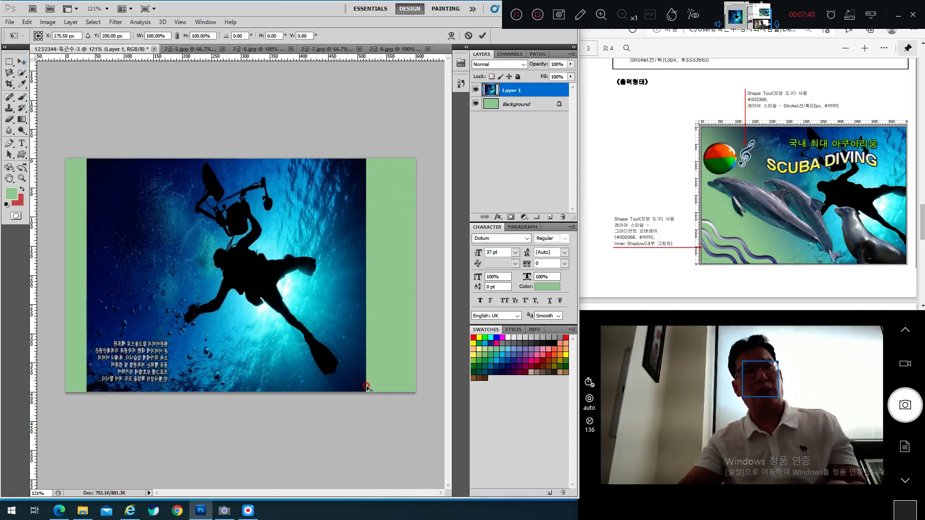
left_click_drag(363, 392, 439, 392)
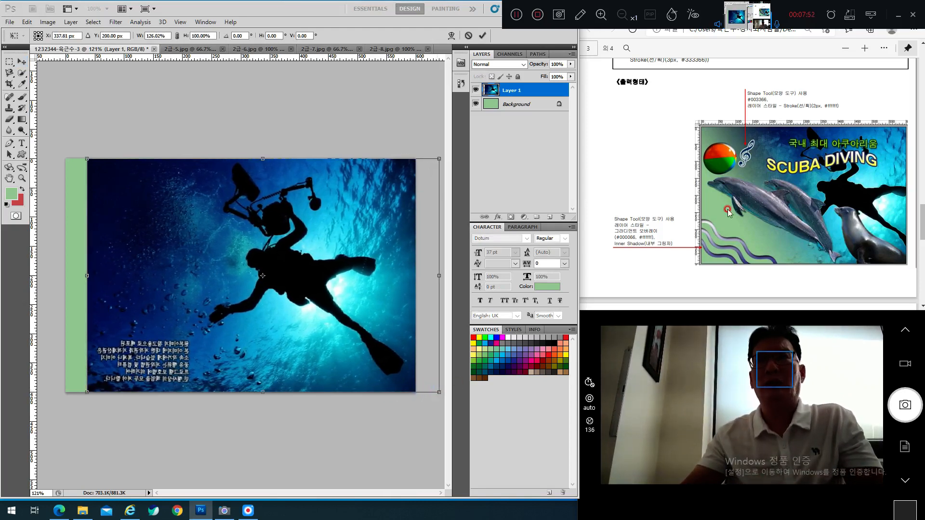
left_click(837, 190)
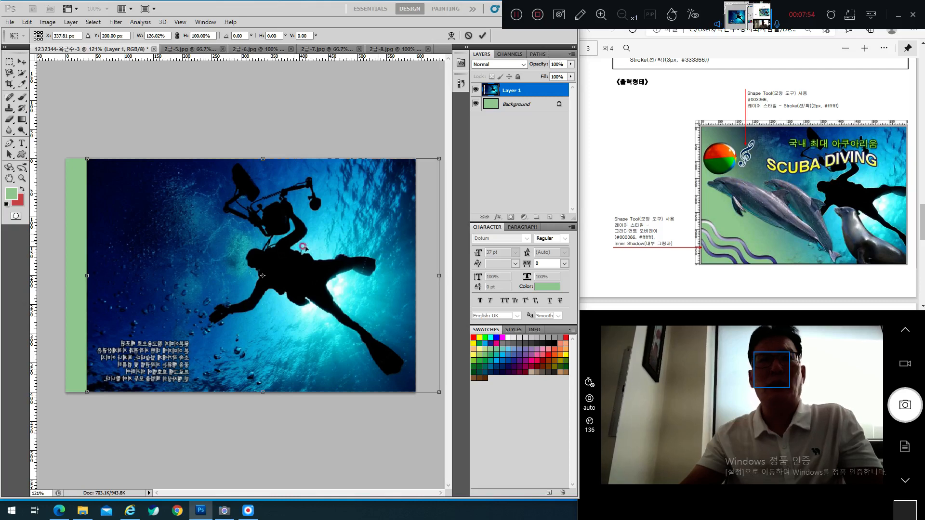
left_click(600, 258)
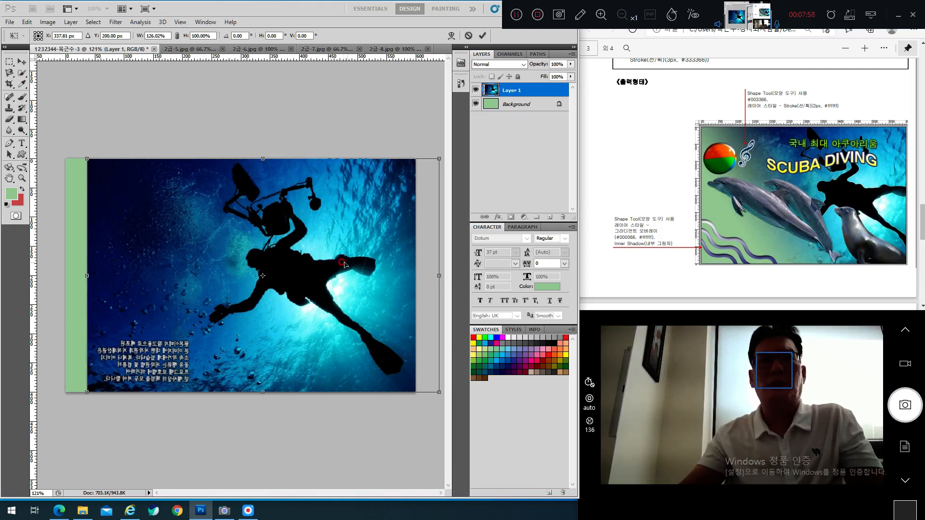
left_click_drag(299, 265, 330, 268)
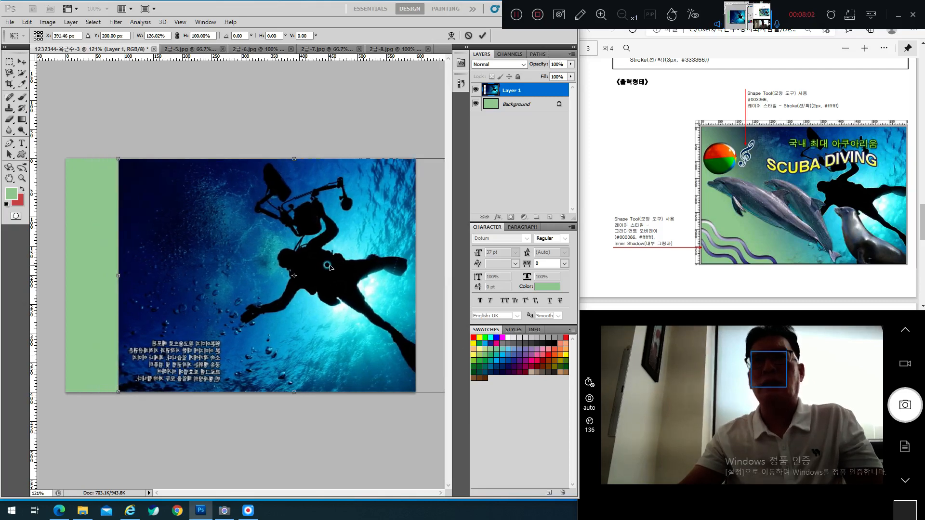
left_click_drag(330, 268, 339, 269)
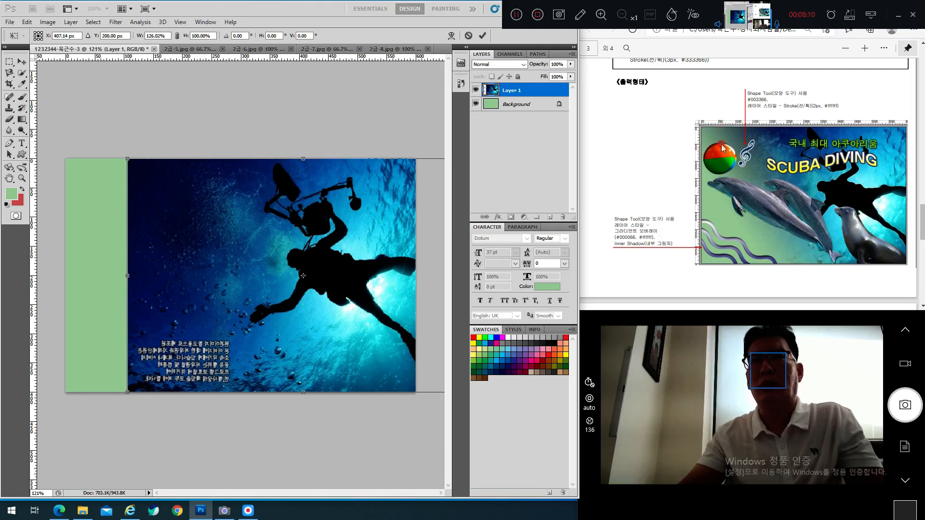
double_click(242, 252)
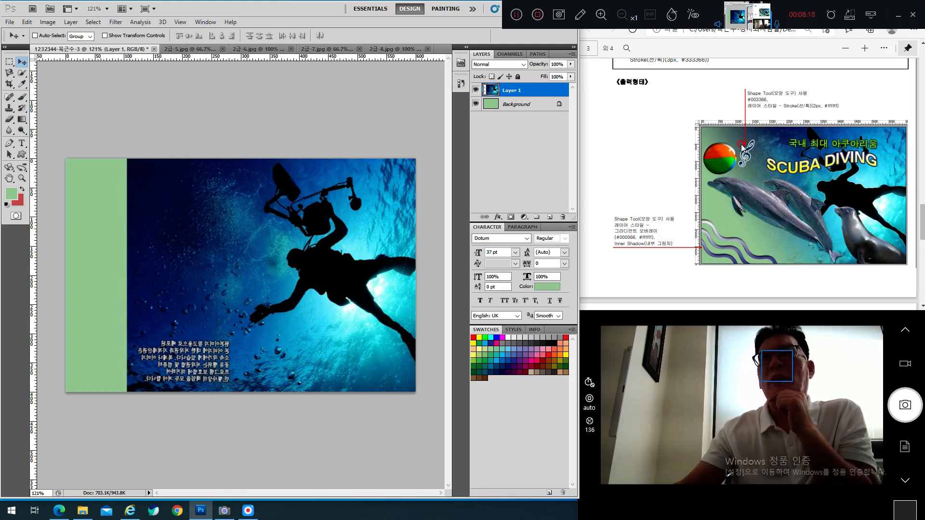
Step: Add a white layer mask to the diver photo layer and pick the Gradient Tool
scroll(761, 140, "up", 4)
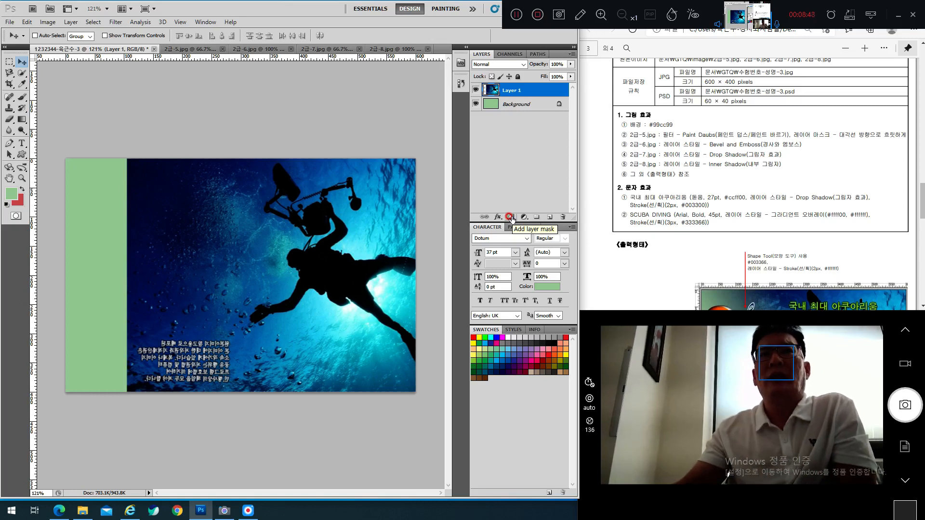
left_click(510, 218)
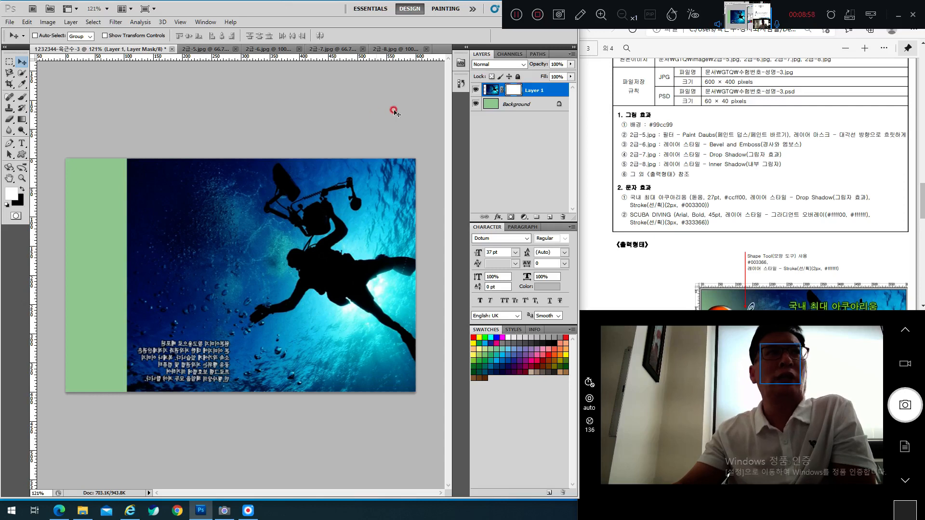
left_click(22, 119)
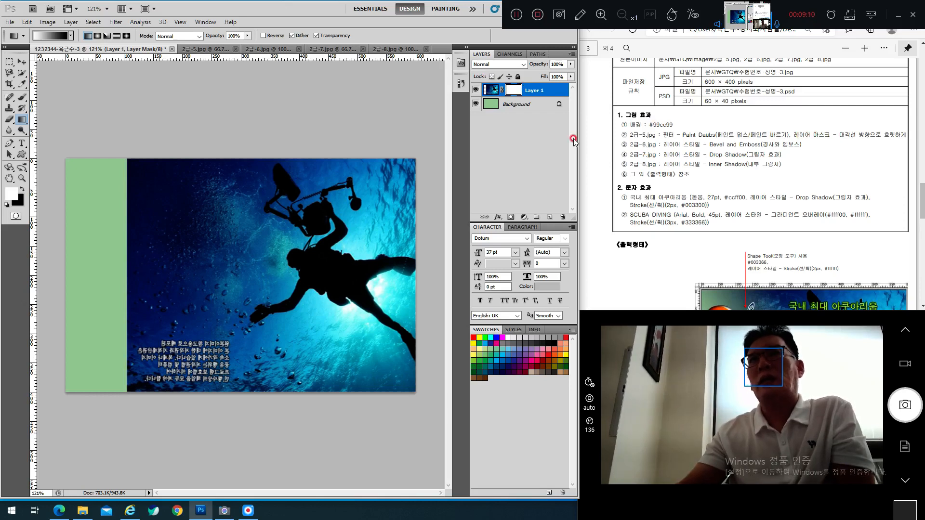
Step: Set the gradient to the Black, White preset with black foreground, white background, Reverse off
left_click(71, 37)
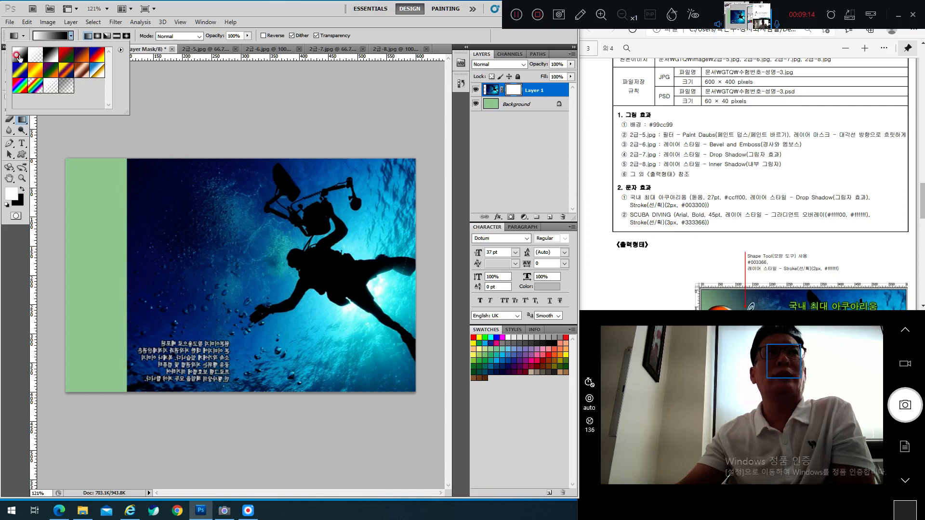
left_click(51, 56)
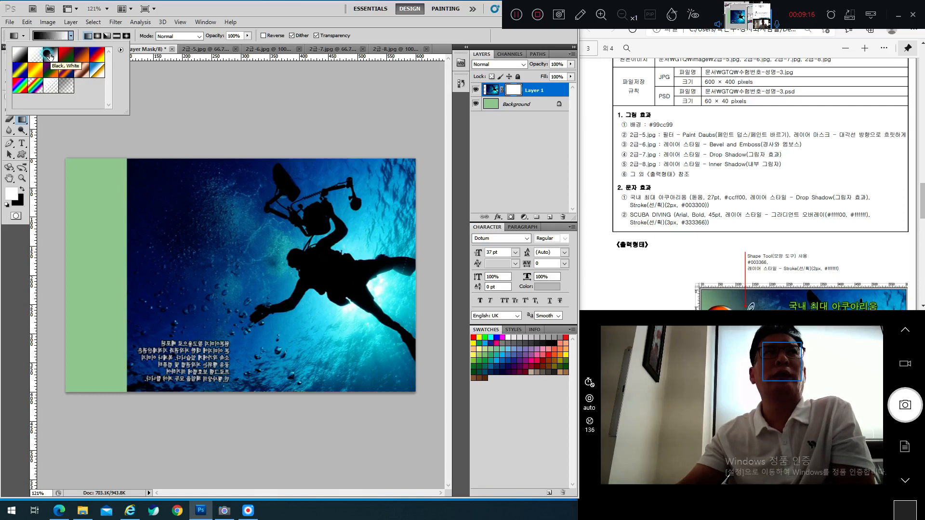
left_click(228, 5)
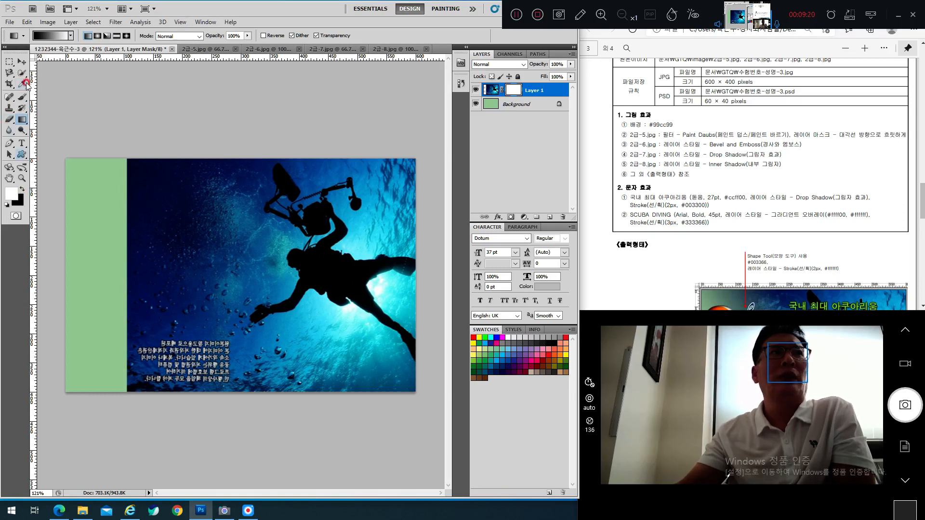
left_click(21, 189)
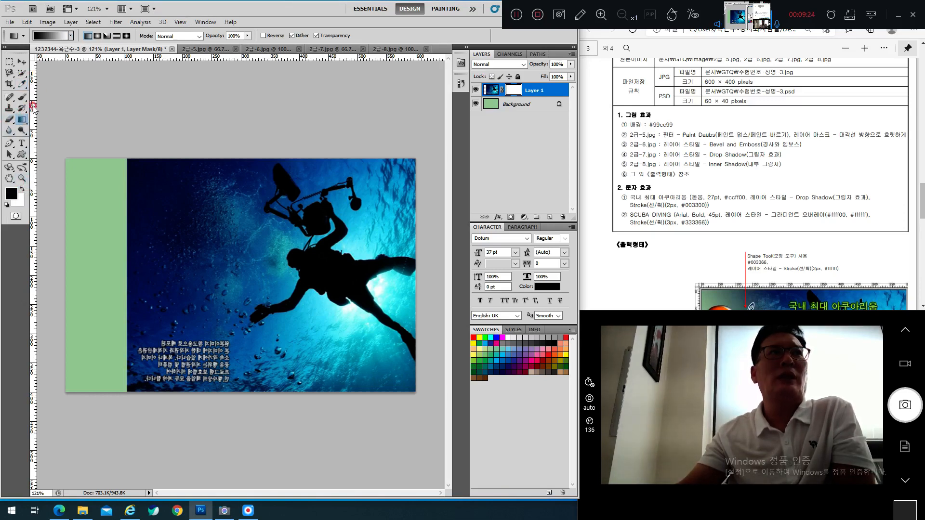
left_click(71, 36)
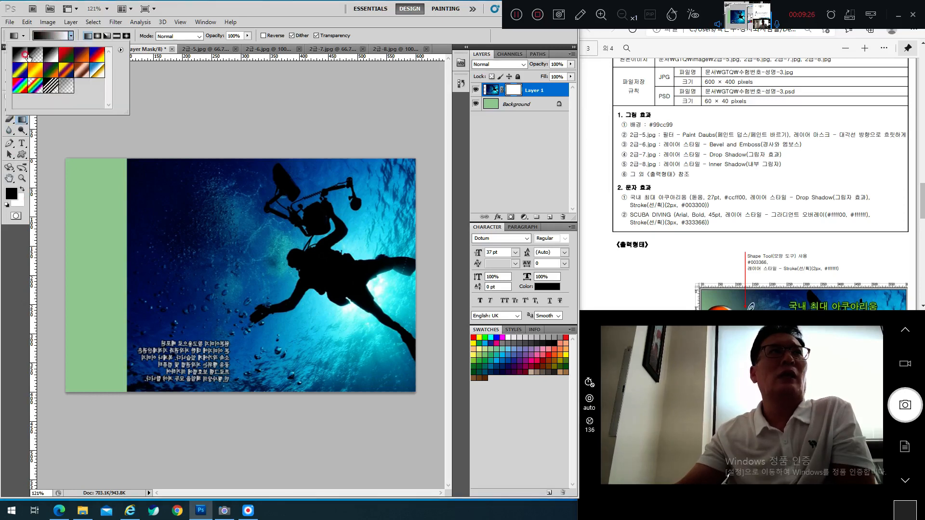
left_click(263, 36)
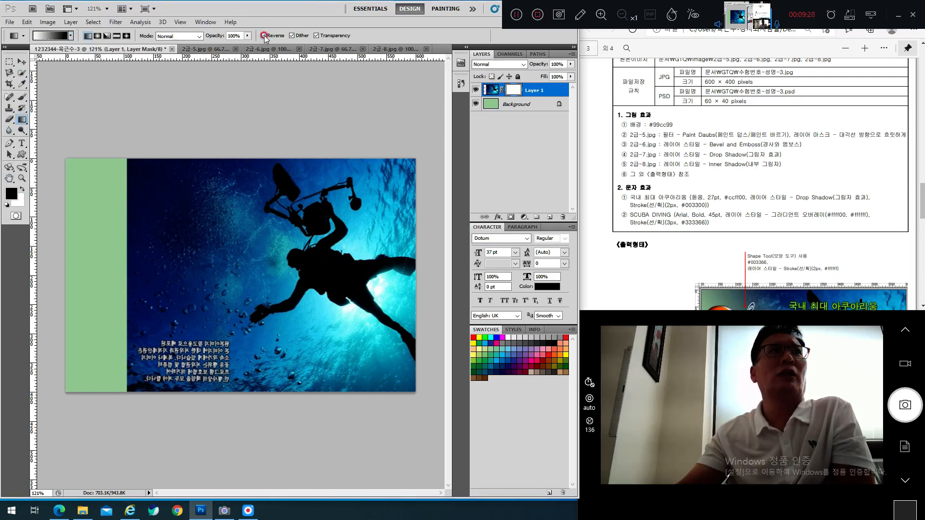
left_click(89, 36)
left_click(70, 36)
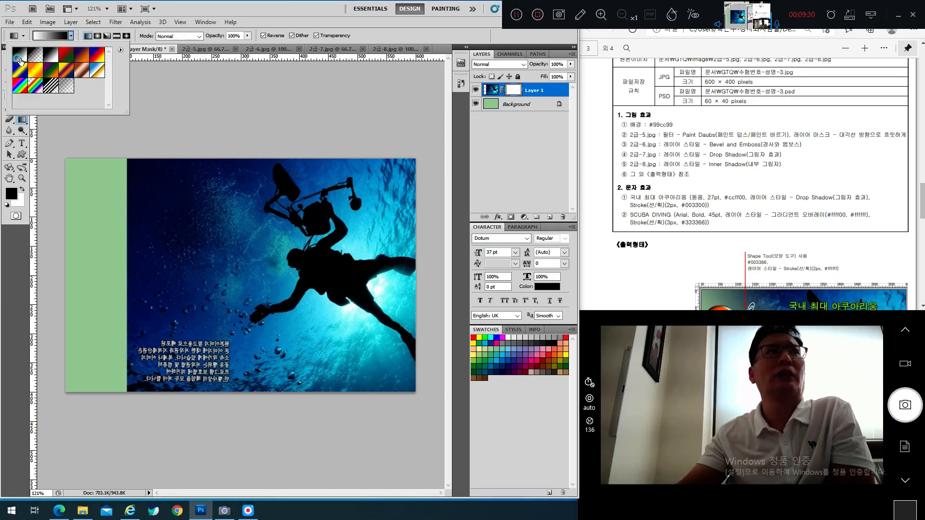
left_click(263, 36)
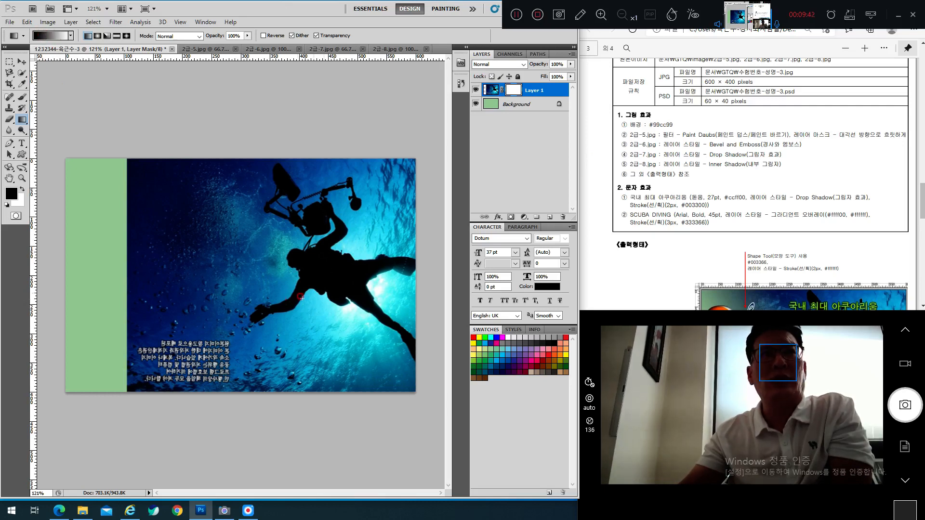
left_click_drag(188, 342, 290, 248)
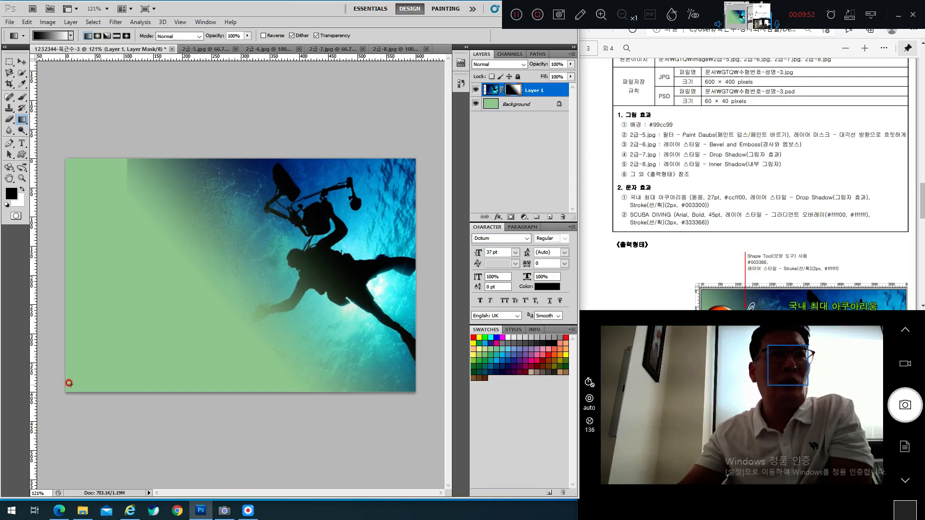
left_click_drag(71, 386, 103, 355)
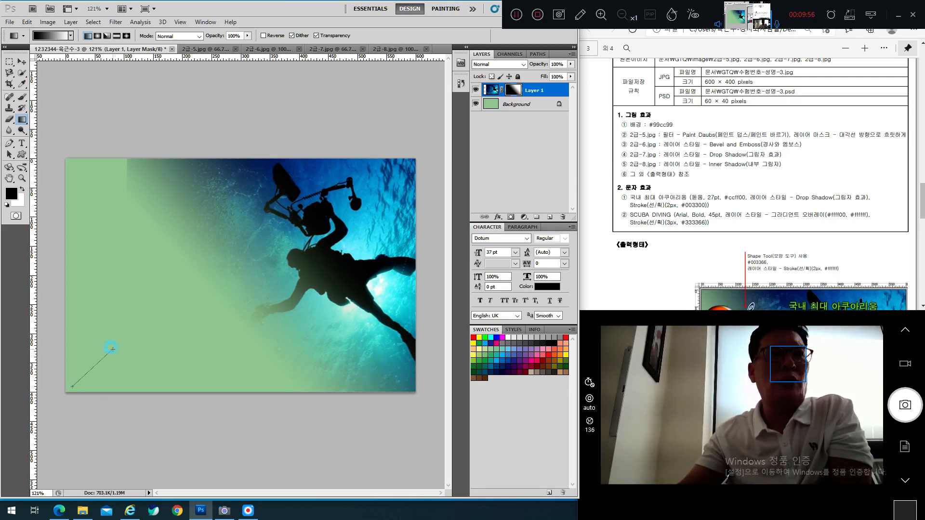
left_click_drag(112, 348, 112, 348)
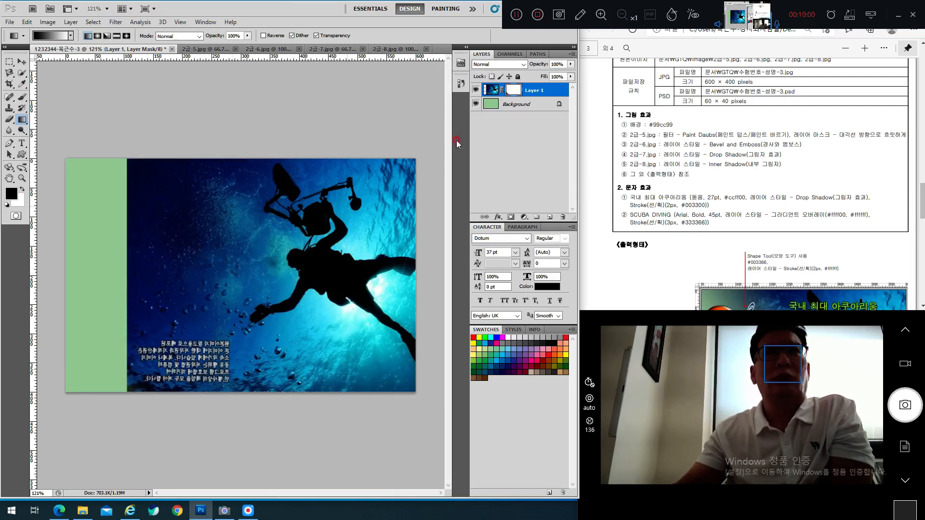
left_click(579, 15)
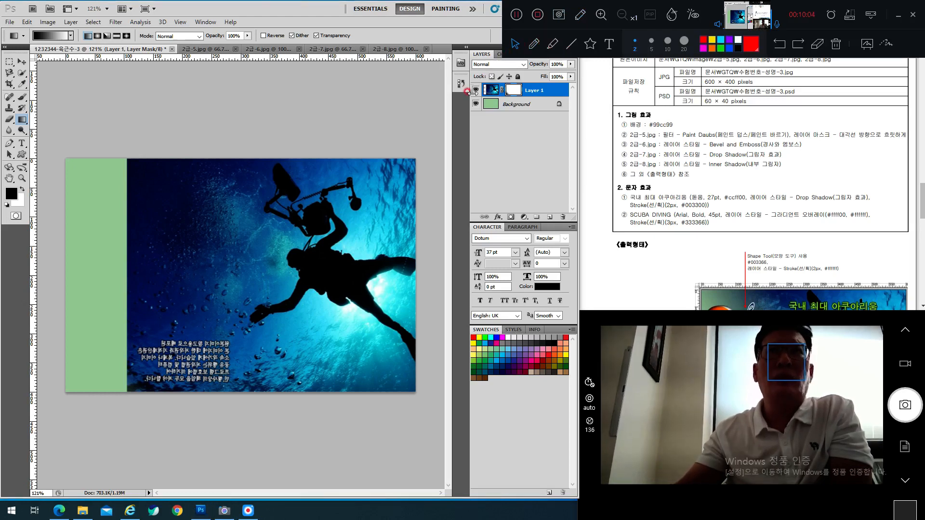
left_click(534, 43)
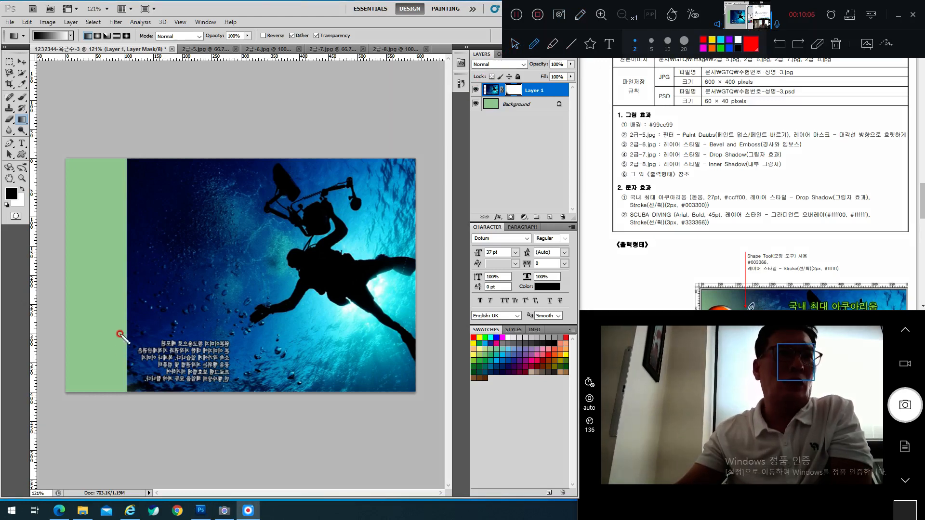
mouse_move(125, 331)
left_mouse_down()
mouse_move(141, 359)
mouse_move(168, 343)
mouse_move(139, 313)
mouse_move(154, 333)
mouse_move(235, 269)
left_mouse_up()
left_click_drag(191, 256, 227, 263)
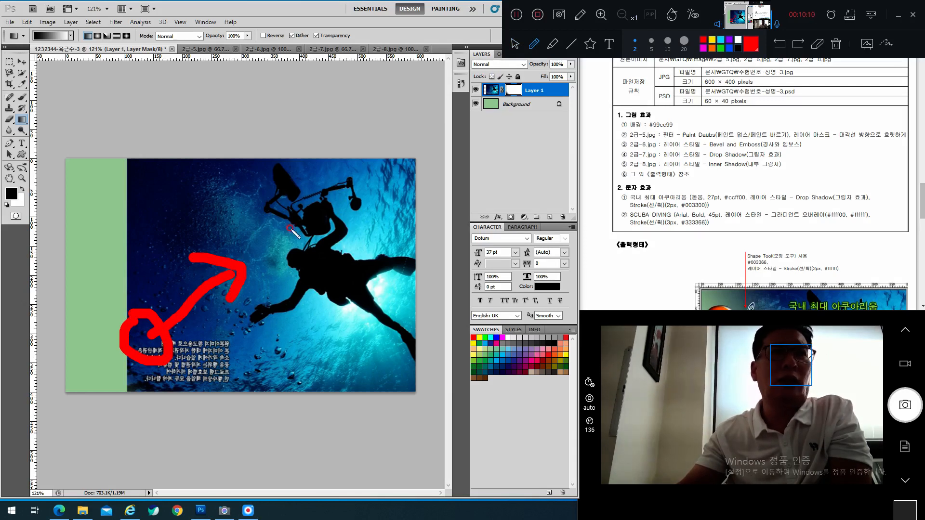
mouse_move(98, 251)
left_mouse_down()
mouse_move(130, 308)
mouse_move(200, 213)
mouse_move(212, 236)
left_mouse_up()
mouse_move(67, 299)
left_mouse_down()
mouse_move(77, 320)
mouse_move(90, 292)
mouse_move(87, 324)
mouse_move(100, 329)
mouse_move(110, 312)
mouse_move(102, 332)
left_mouse_up()
mouse_move(220, 172)
left_mouse_down()
mouse_move(233, 173)
mouse_move(240, 207)
mouse_move(236, 189)
mouse_move(256, 186)
mouse_move(259, 208)
mouse_move(288, 232)
left_mouse_up()
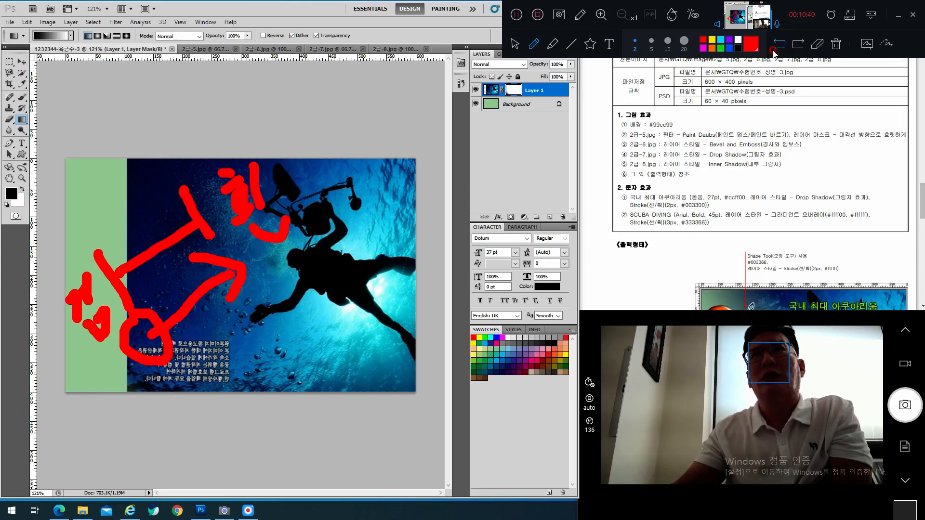
left_click(580, 15)
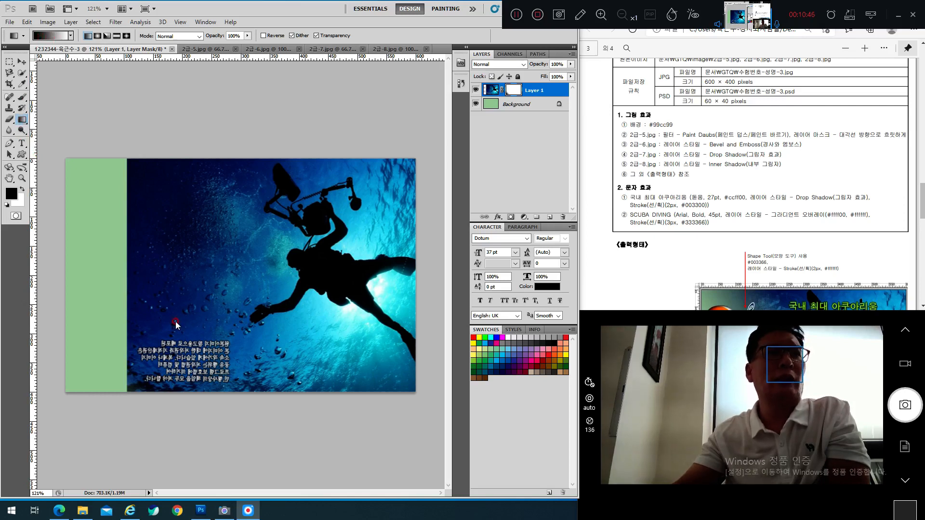
Step: Drag diagonal gradients on Layer 1's mask, ending short for a hard edge with green lower-left
left_click_drag(62, 149, 175, 315)
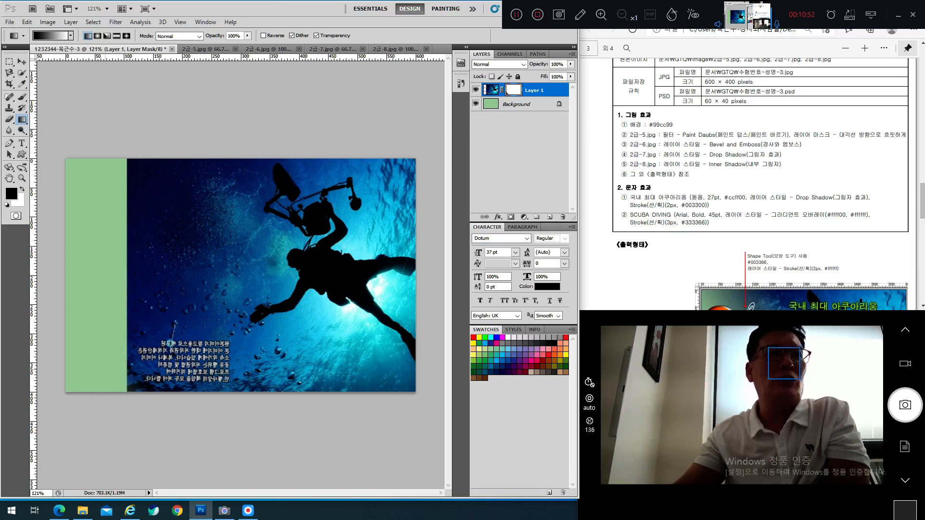
left_click_drag(113, 362, 247, 276)
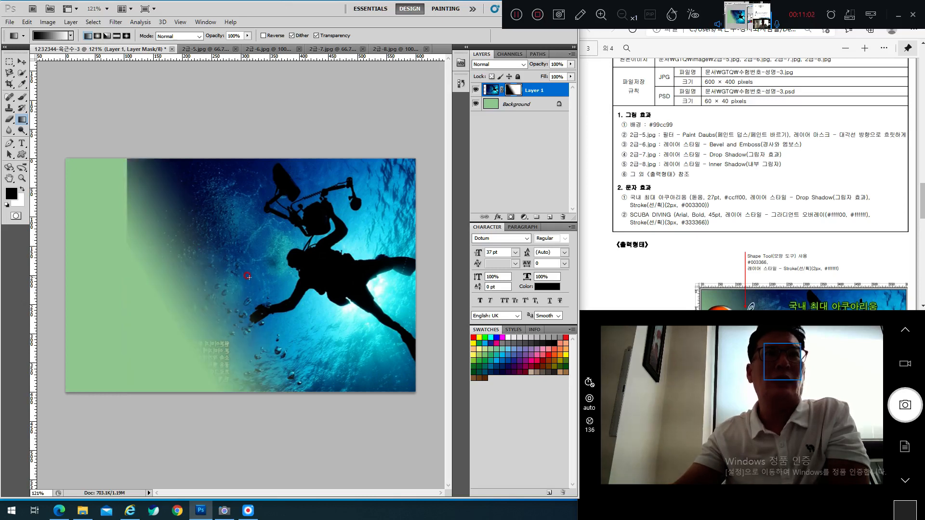
left_click_drag(201, 308, 287, 193)
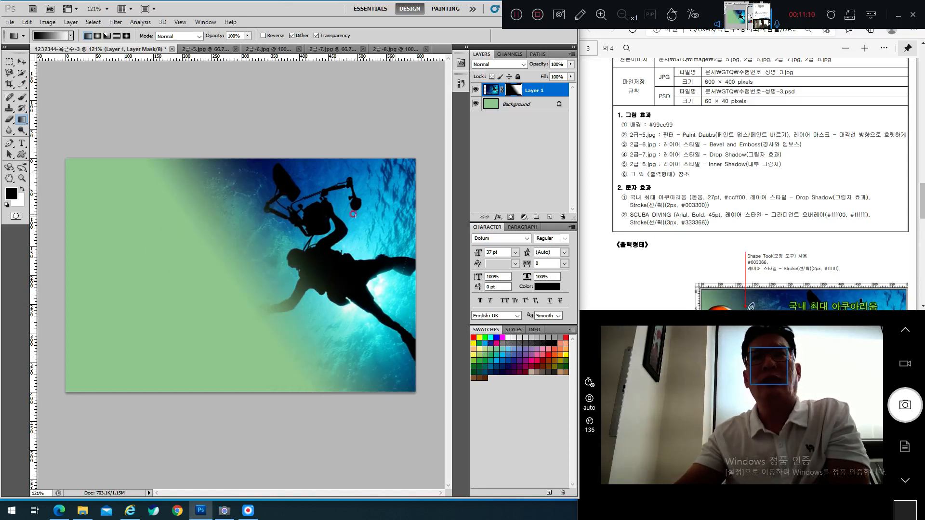
left_click_drag(160, 306, 206, 281)
left_click_drag(133, 336, 216, 297)
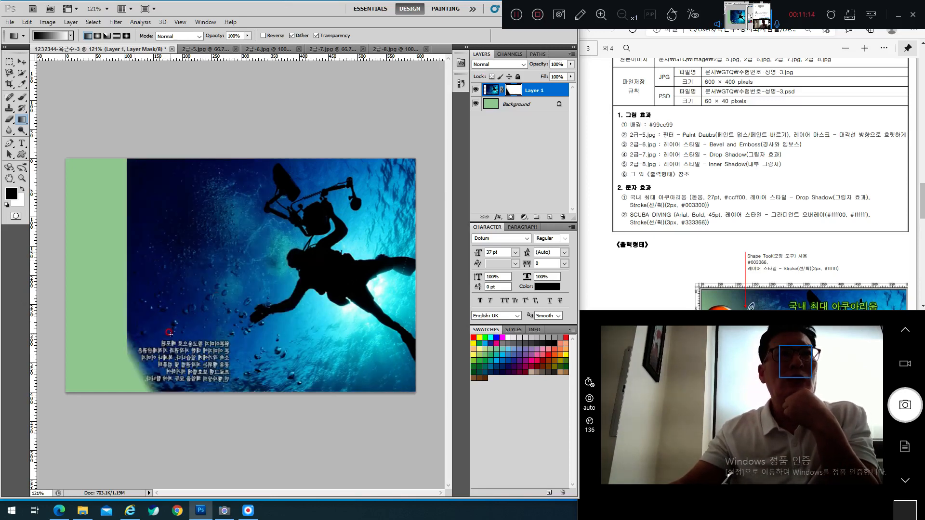
left_click_drag(169, 333, 347, 186)
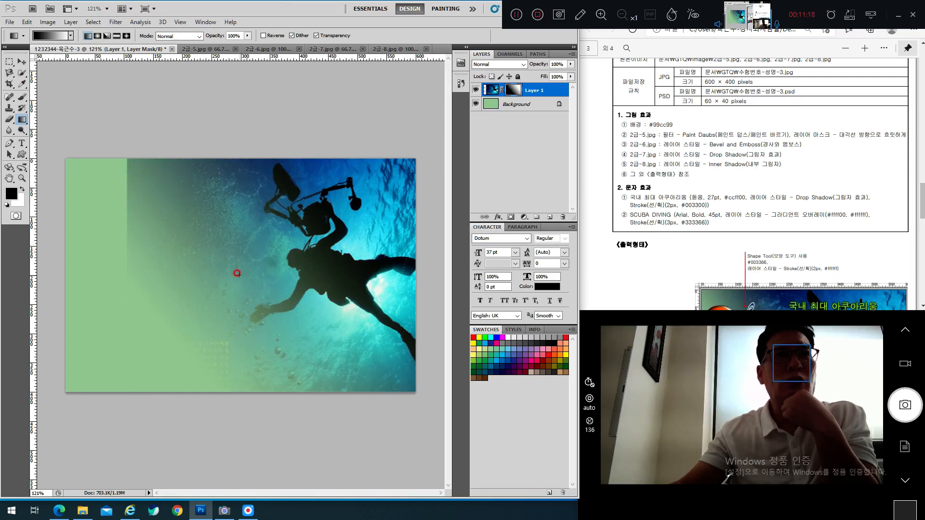
left_click_drag(239, 274, 246, 267)
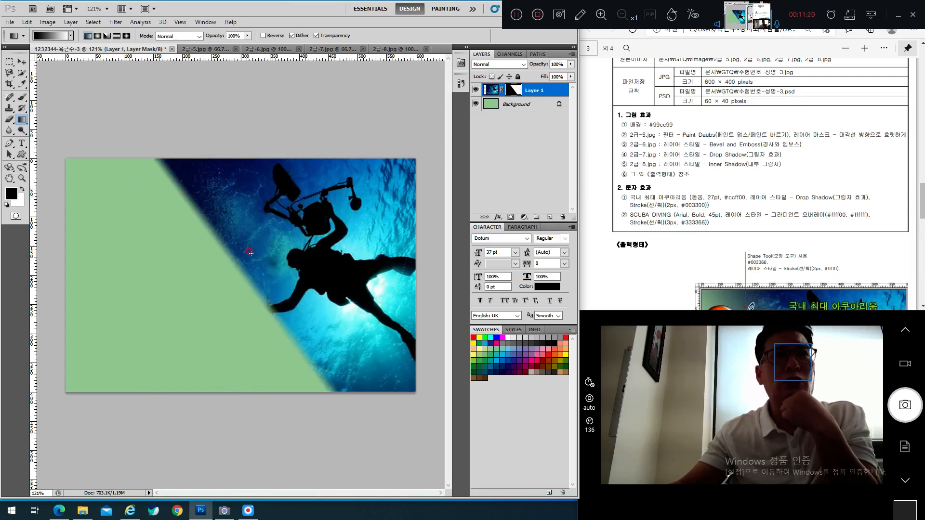
left_click(723, 195)
scroll(784, 167, "down", 4)
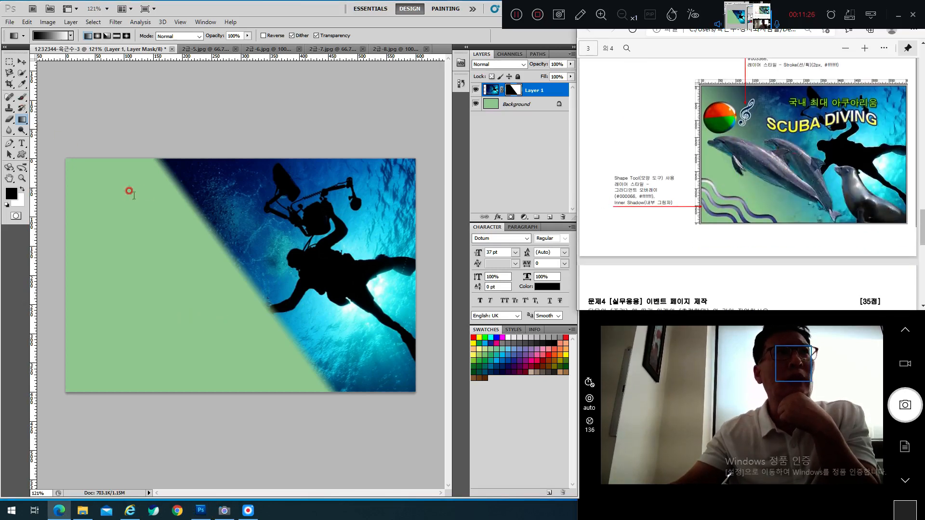
Step: Redraw a long up-right gradient on the mask for a soft diagonal fade, comparing with the PDF sample
left_click(154, 286)
left_click_drag(167, 307, 305, 210)
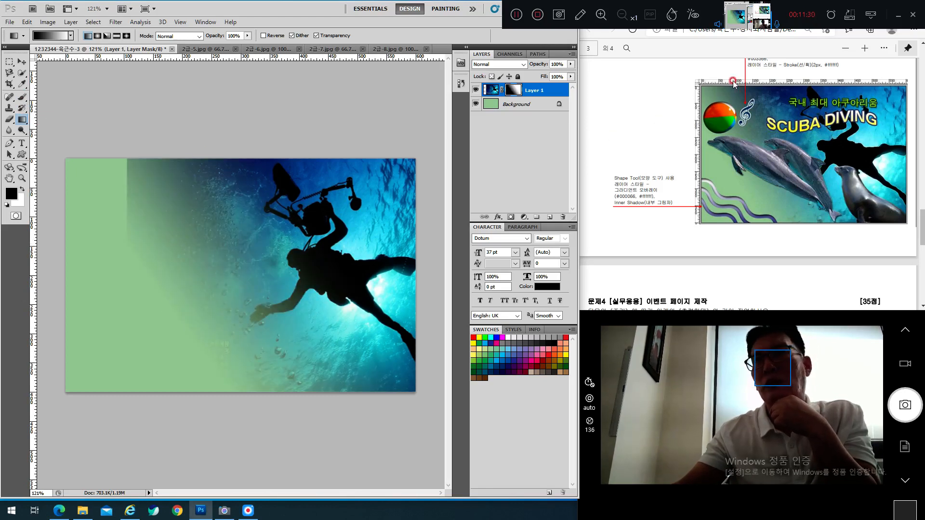
left_click_drag(278, 249, 316, 220)
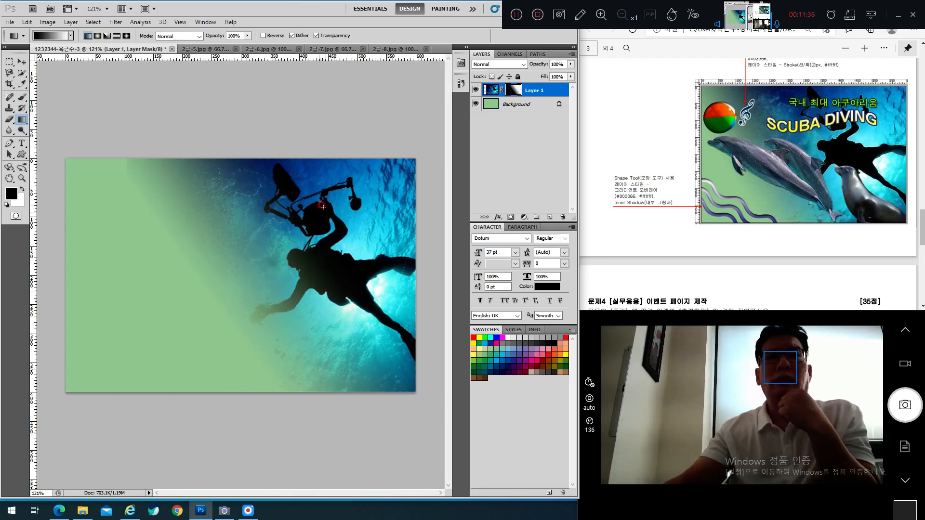
scroll(675, 171, "up", 5)
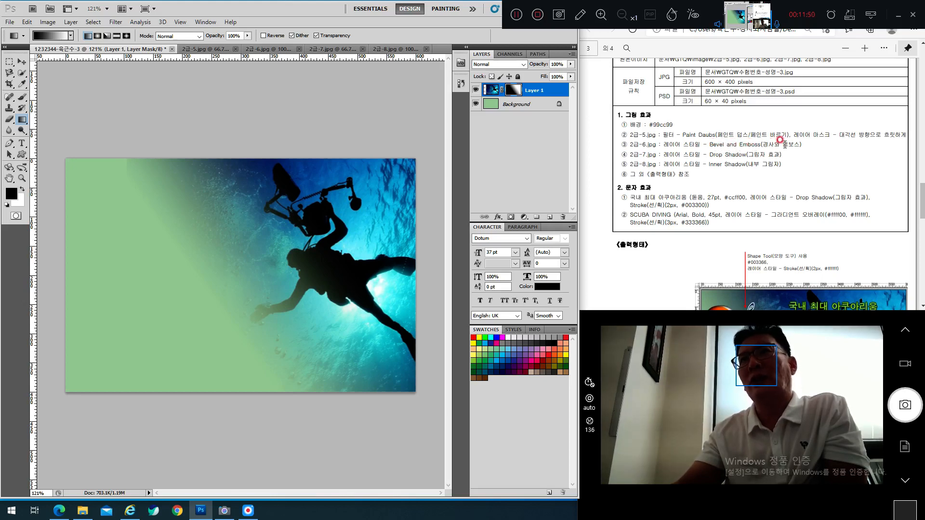
scroll(780, 139, "down", 3)
scroll(781, 142, "up", 2)
scroll(782, 144, "down", 2)
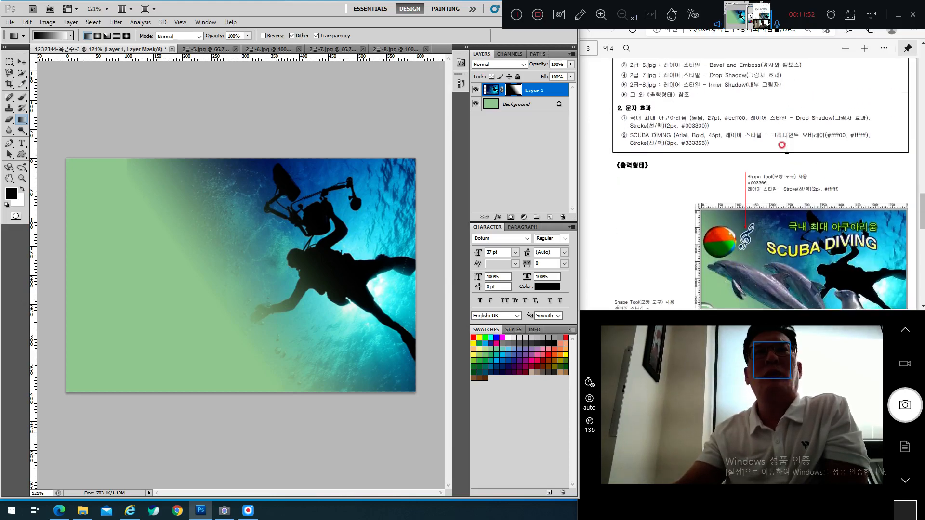
scroll(785, 147, "down", 3)
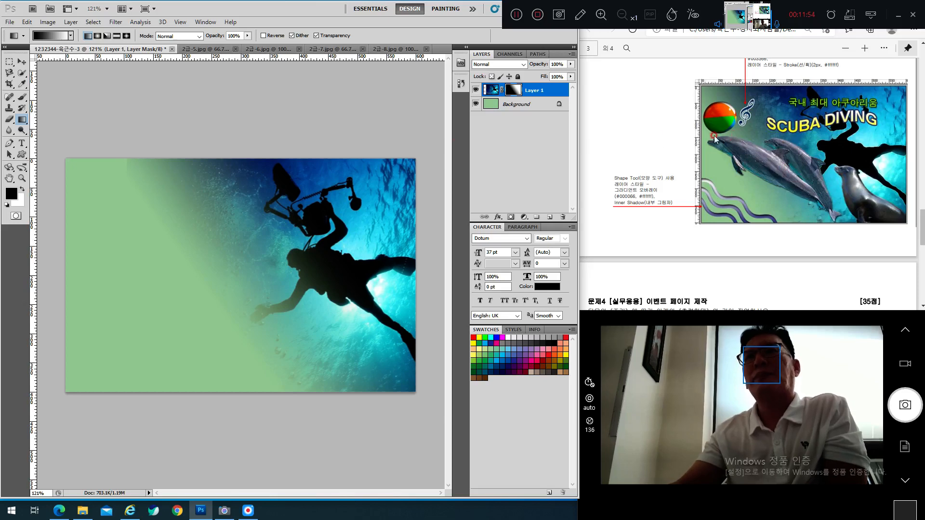
Step: In 2급-6.jpg, make a first Quick Selection pass over the sea lion, then deselect
left_click(265, 50)
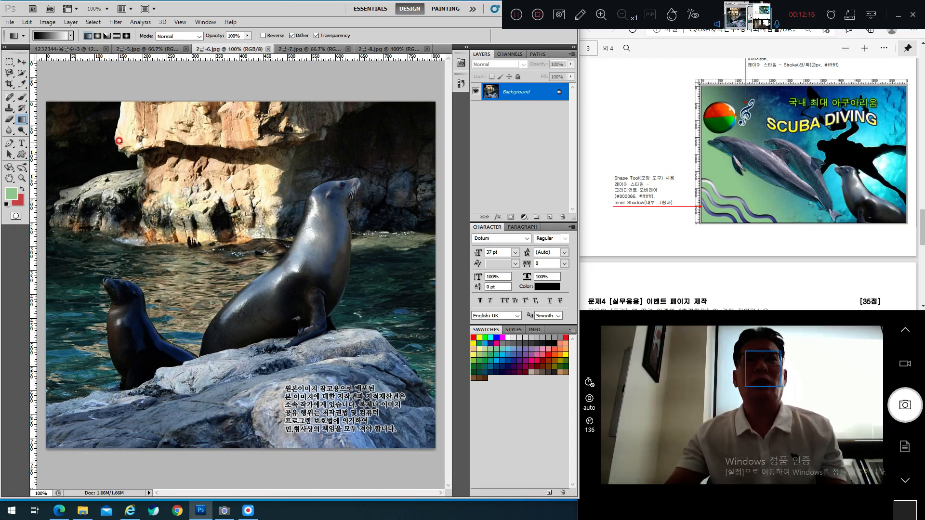
left_click(22, 73)
left_click(61, 72)
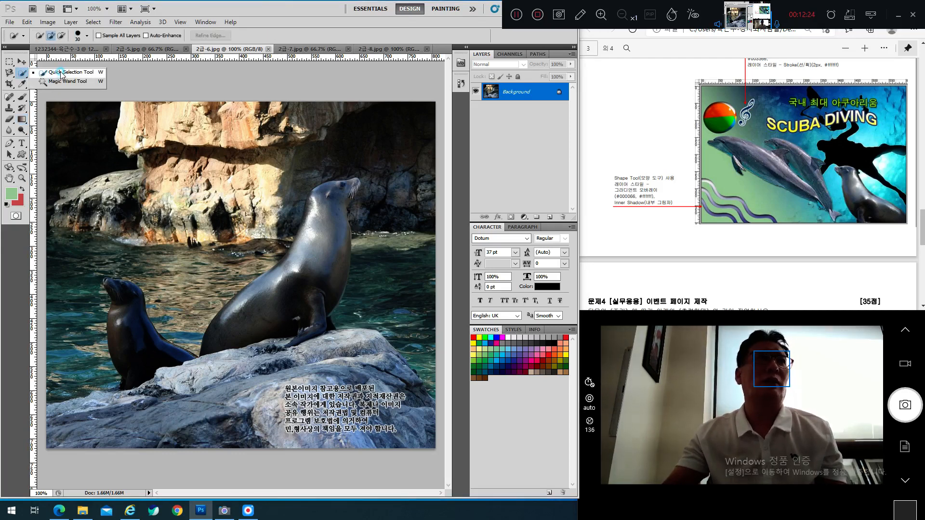
left_click(61, 73)
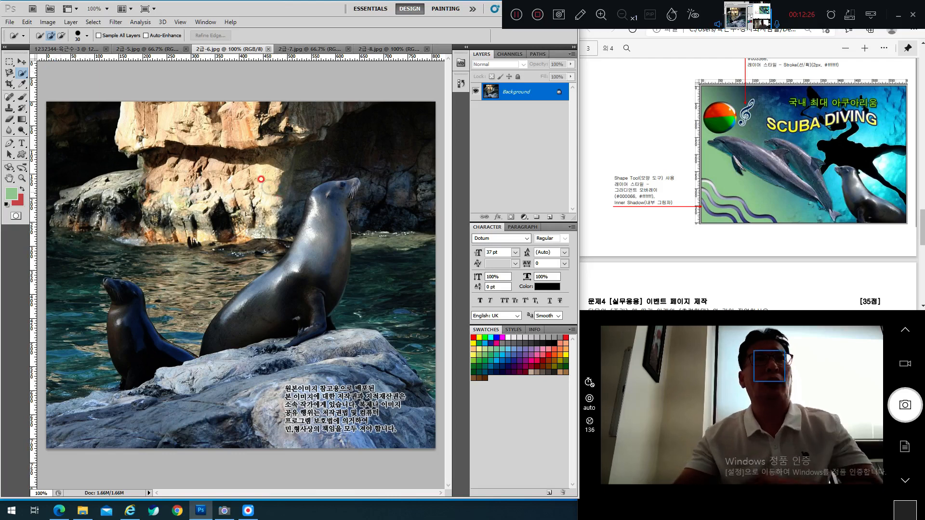
left_click(296, 164)
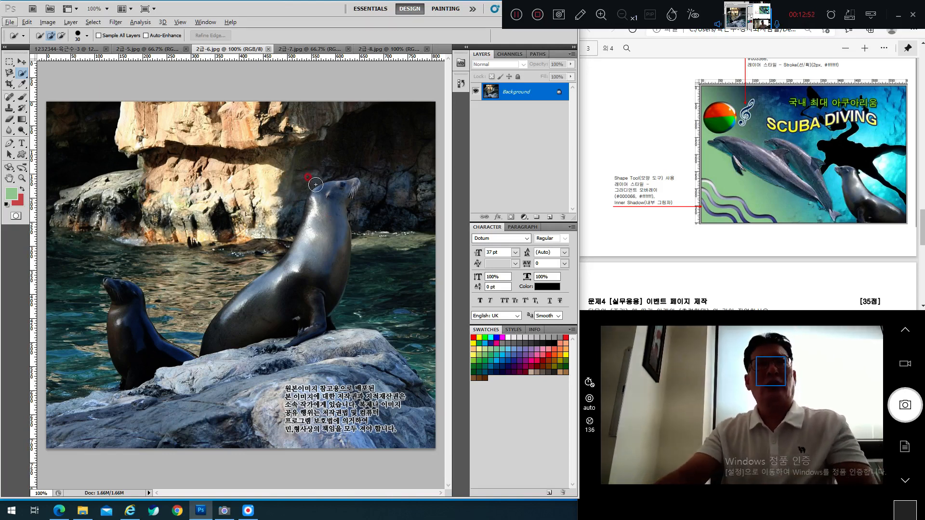
mouse_move(333, 199)
left_mouse_down()
mouse_move(309, 271)
mouse_move(269, 301)
left_mouse_up()
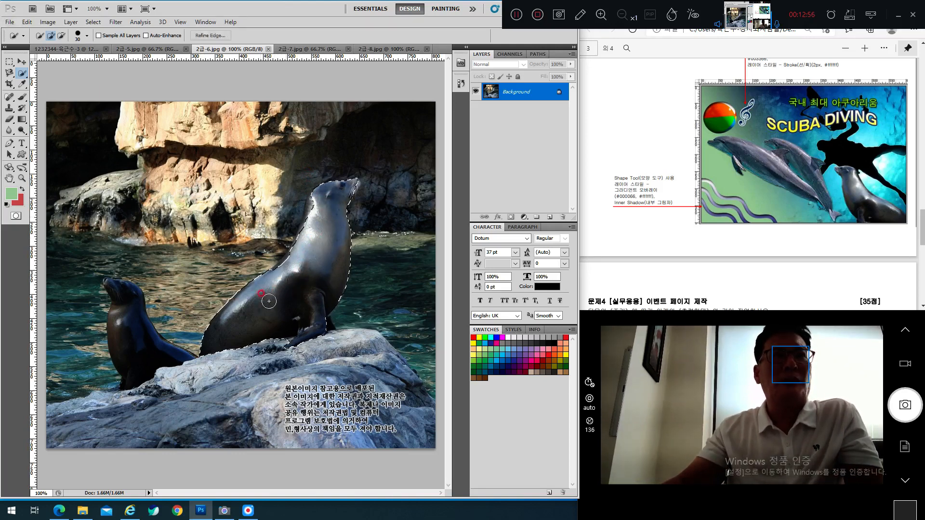
left_click_drag(321, 202, 280, 278)
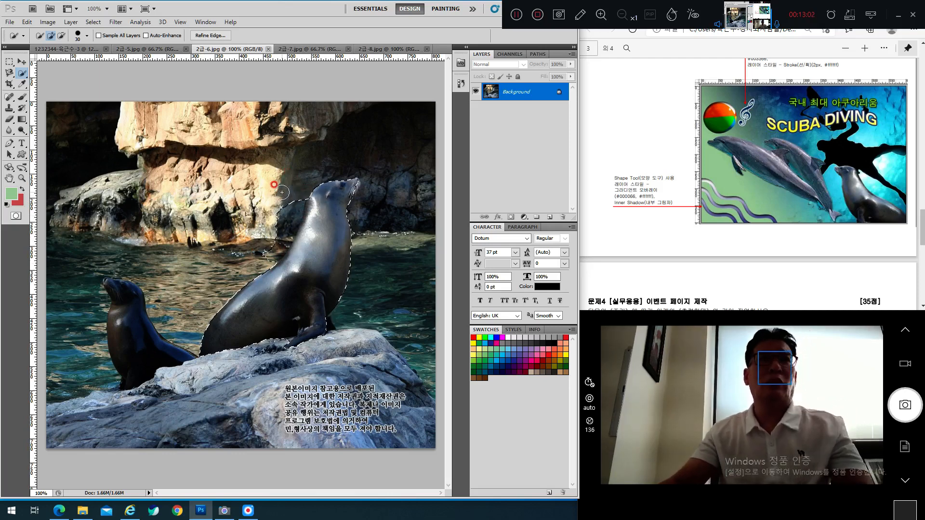
key("alt")
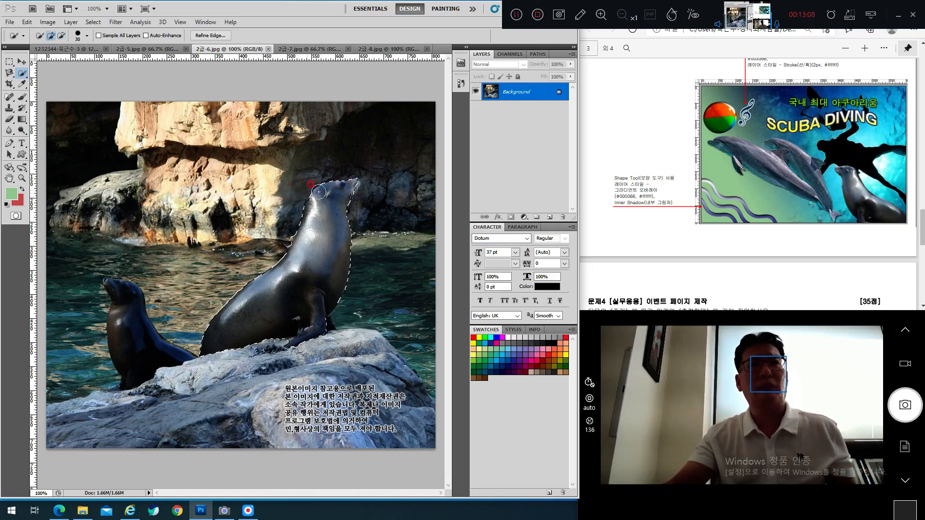
key("ctrl+d")
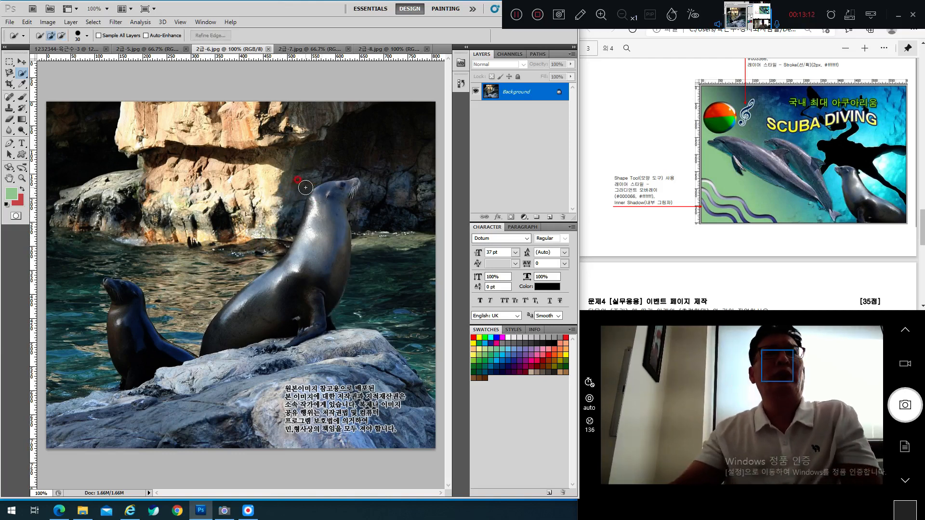
Step: Reselect the large sea lion from head to body, subtracting the rock beside its neck
left_click_drag(331, 198, 318, 225)
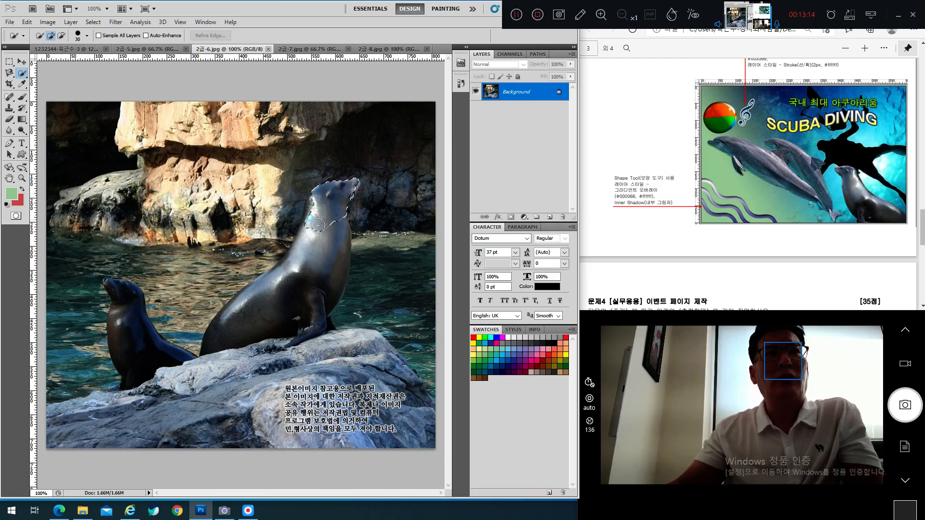
left_click_drag(272, 302, 335, 219)
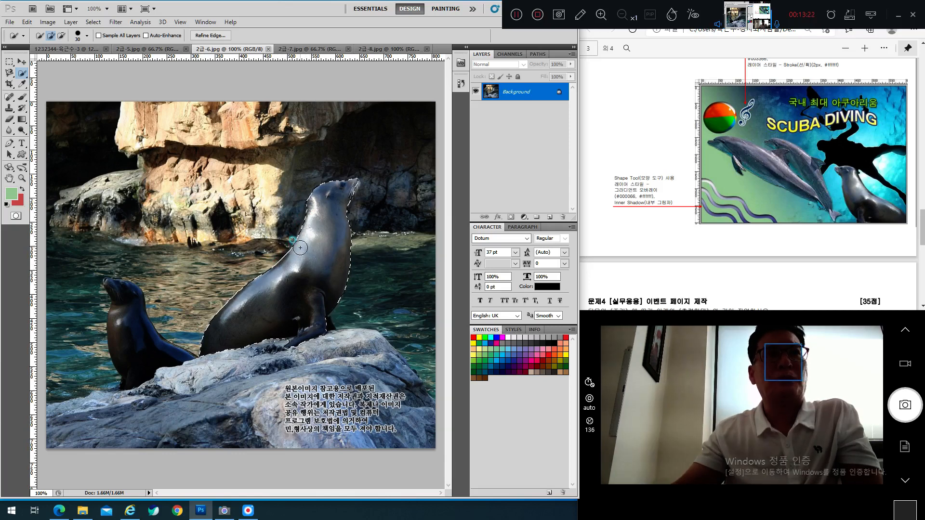
left_click(300, 204)
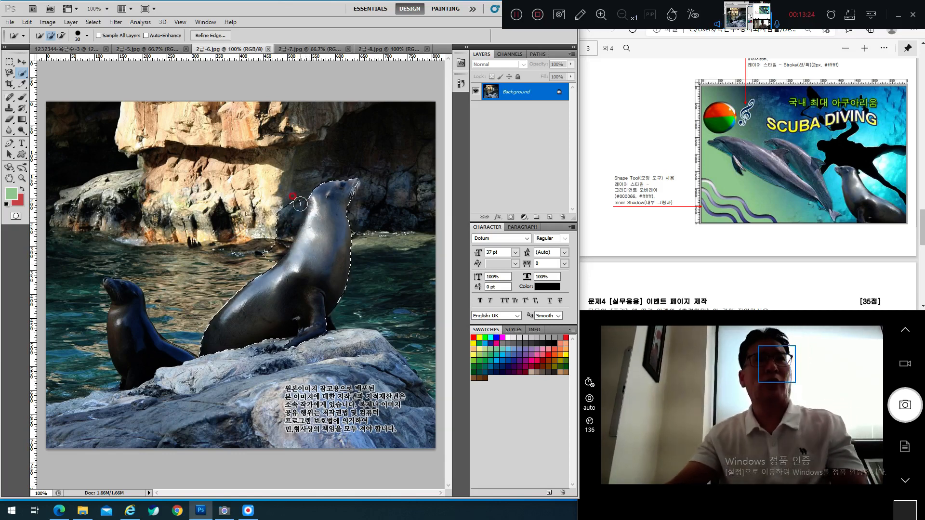
left_click(267, 251, "alt")
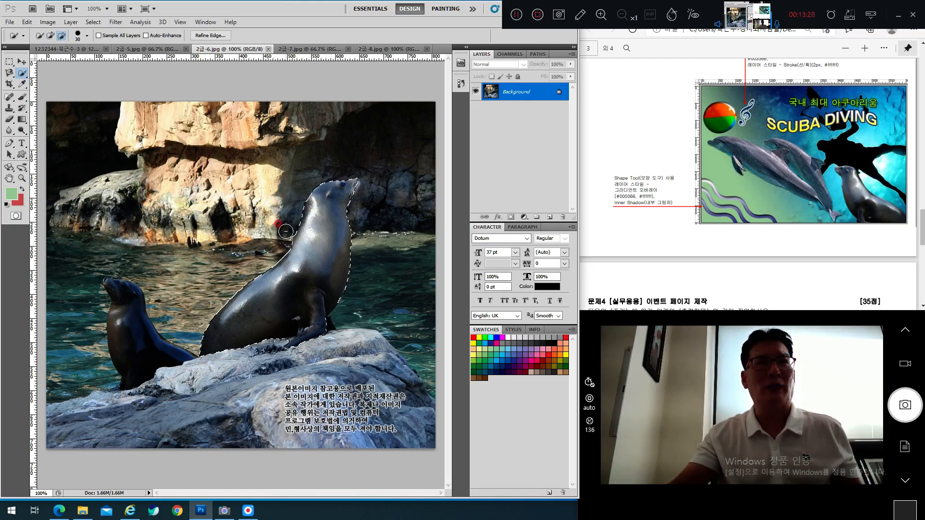
mouse_move(262, 277)
left_mouse_down()
mouse_move(301, 205)
mouse_move(321, 197)
left_mouse_up()
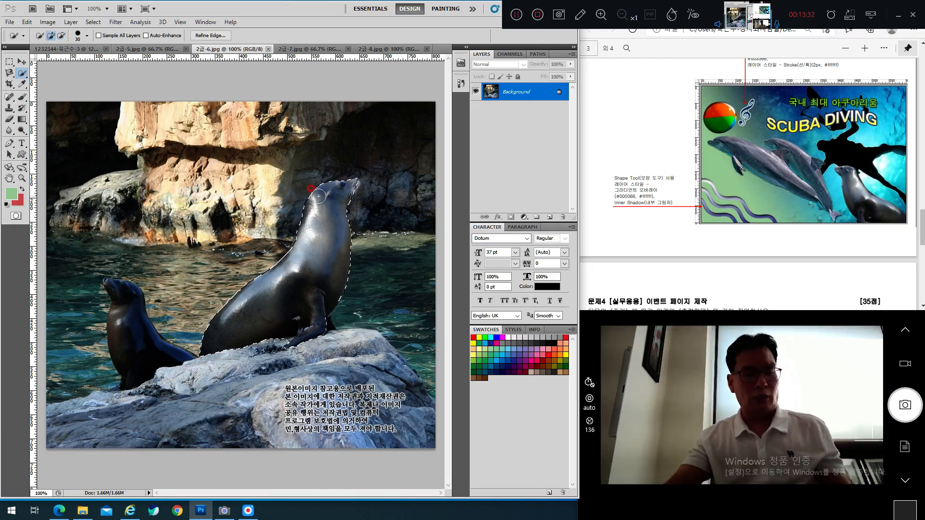
Step: Paste the selected sea lion into the diver composite and move it left over the diver
left_click(64, 49)
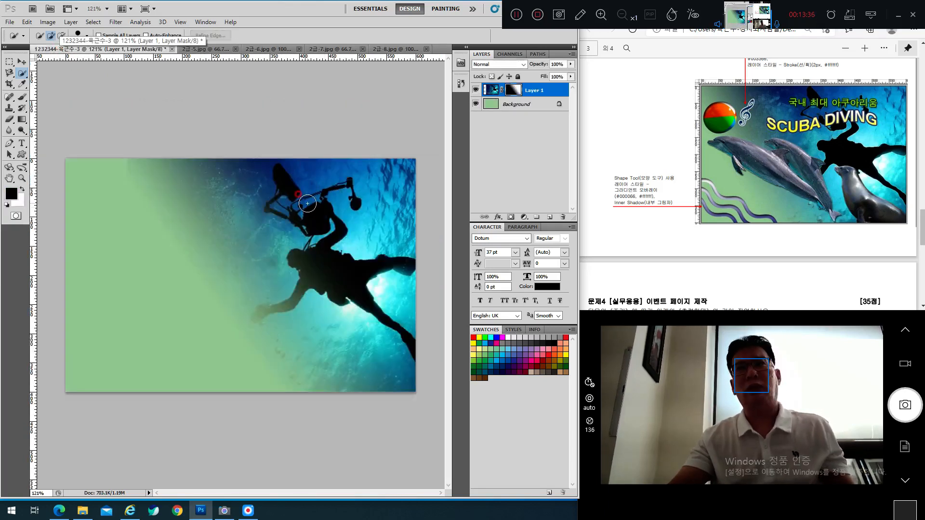
key("ctrl+v")
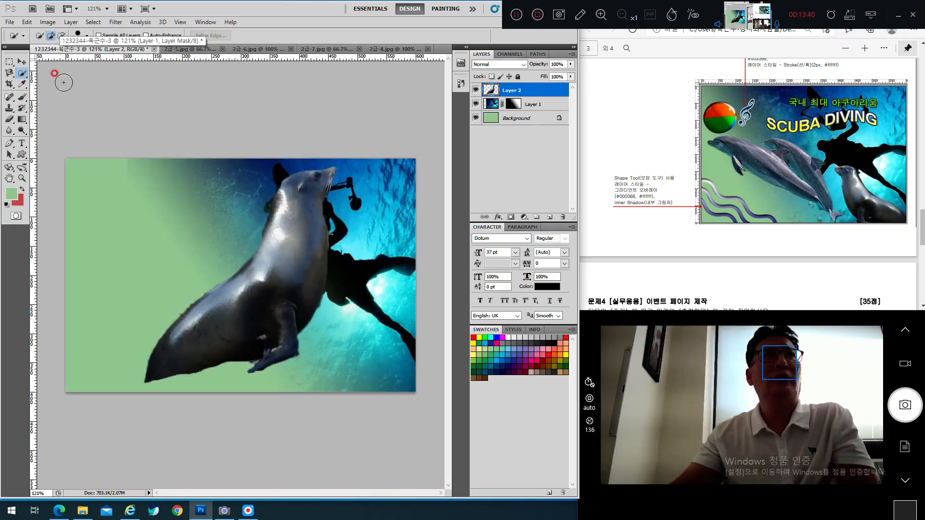
left_click(21, 61)
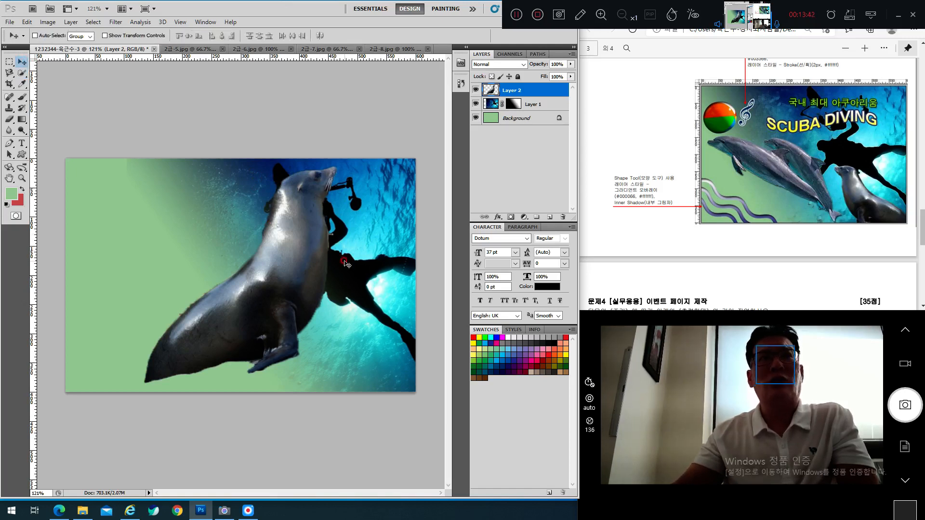
left_click_drag(345, 263, 256, 266)
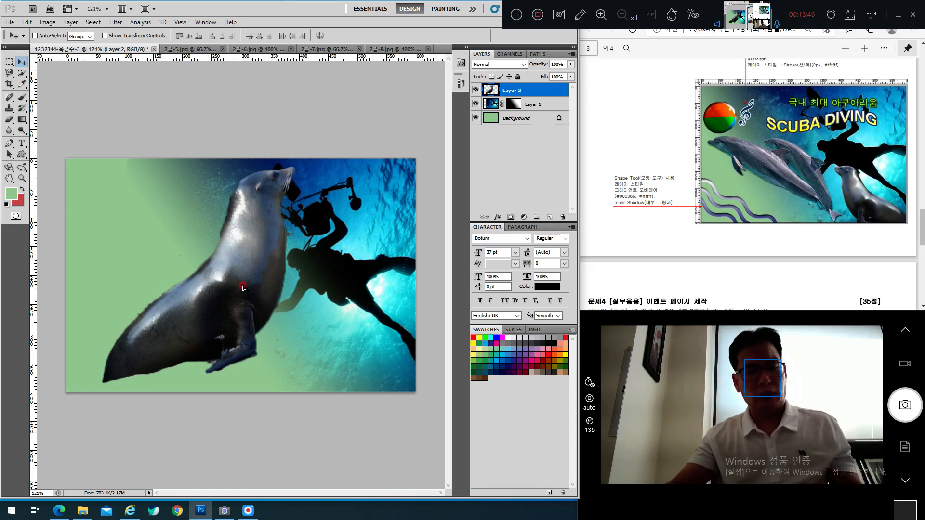
Step: Flip the sea lion horizontally, scale it down and place it in the lower-right corner
key("ctrl+t")
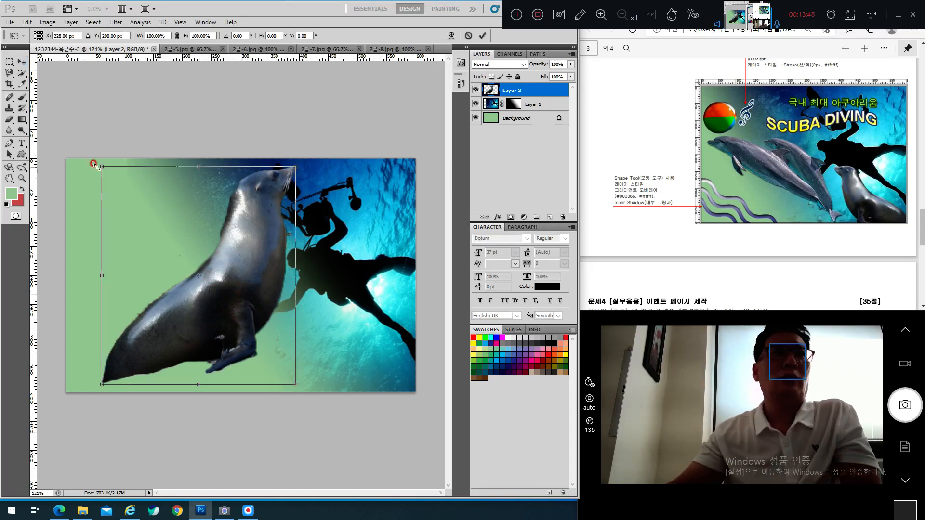
left_click_drag(101, 274, 433, 275)
left_click_drag(297, 276, 280, 295)
right_click(235, 203)
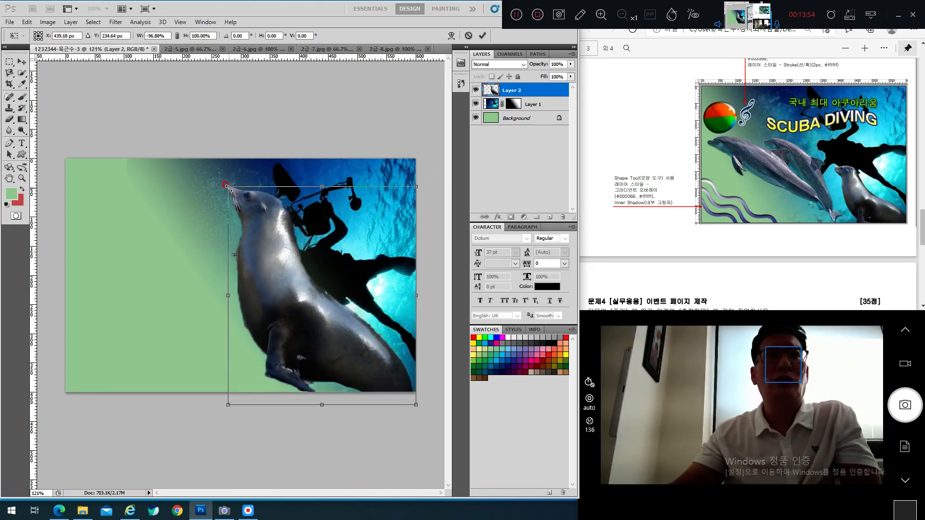
left_click_drag(226, 186, 297, 265)
left_click_drag(318, 321, 306, 340)
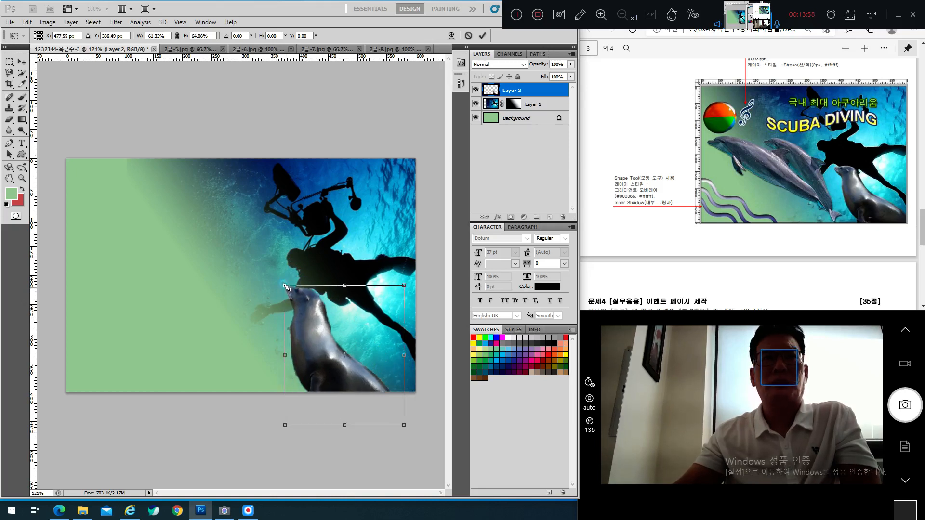
left_click_drag(285, 286, 303, 321)
mouse_move(314, 355)
left_mouse_down()
mouse_move(300, 334)
mouse_move(335, 336)
mouse_move(315, 353)
left_mouse_up()
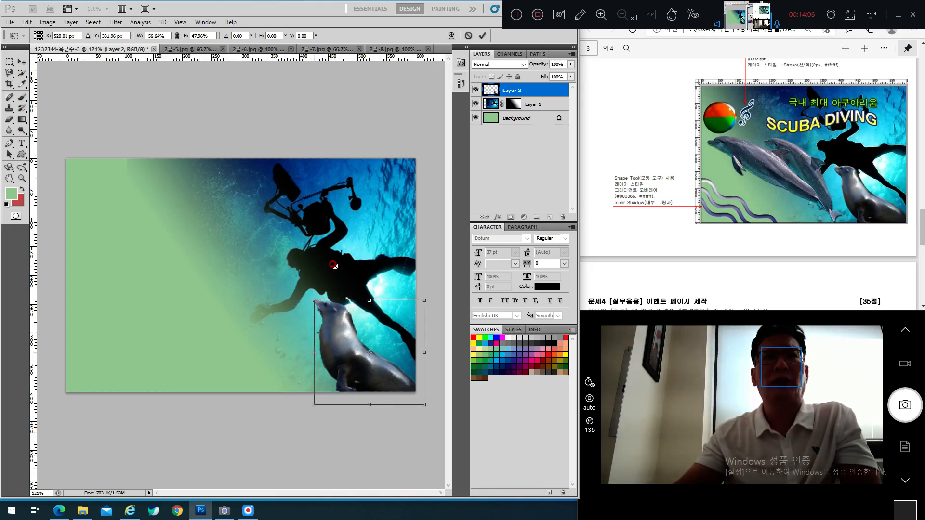
key("Return")
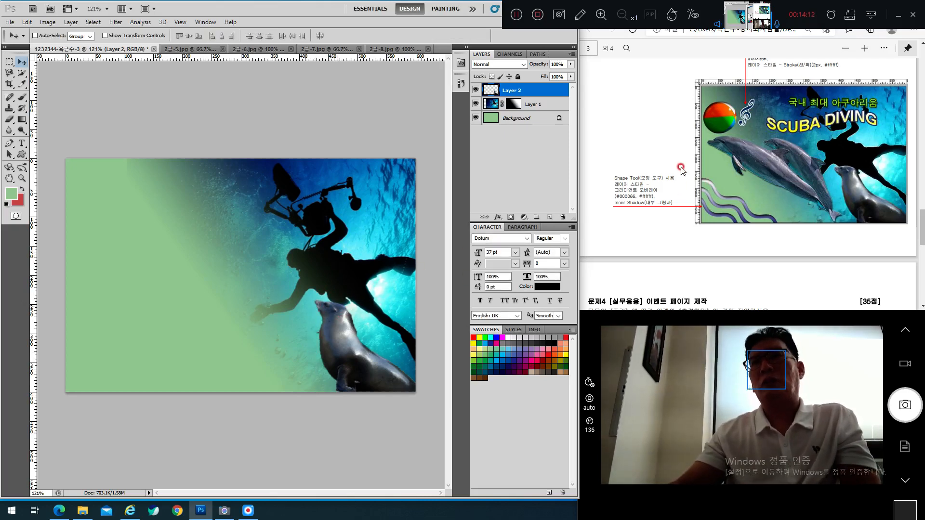
Step: Scroll the PDF to the Problem 3 conditions and highlight the Bevel and Emboss requirement
scroll(681, 169, "up", 10)
left_click_drag(631, 226, 801, 230)
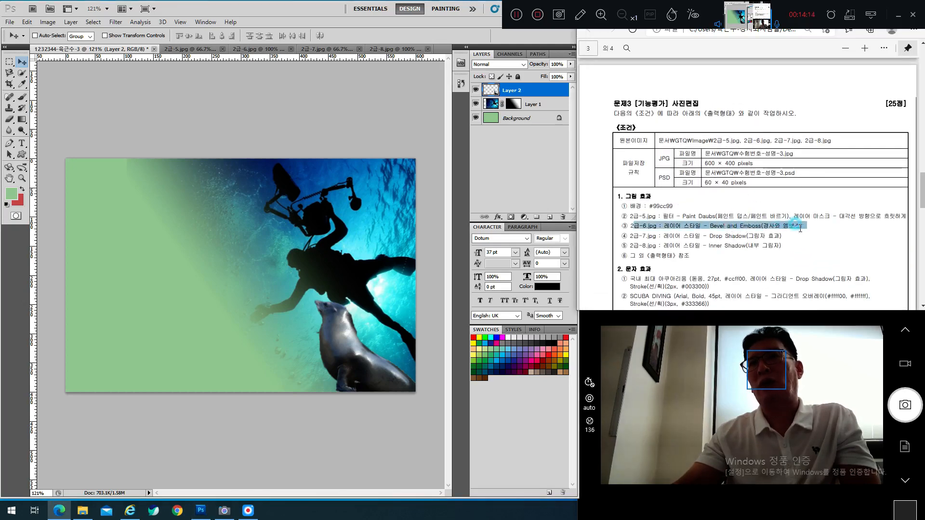
left_click_drag(734, 226, 800, 226)
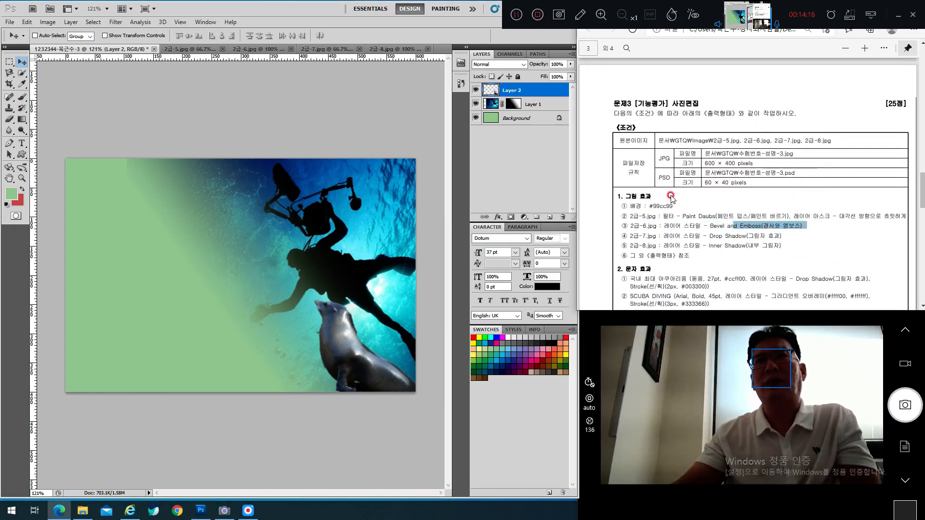
scroll(671, 198, "down", 1)
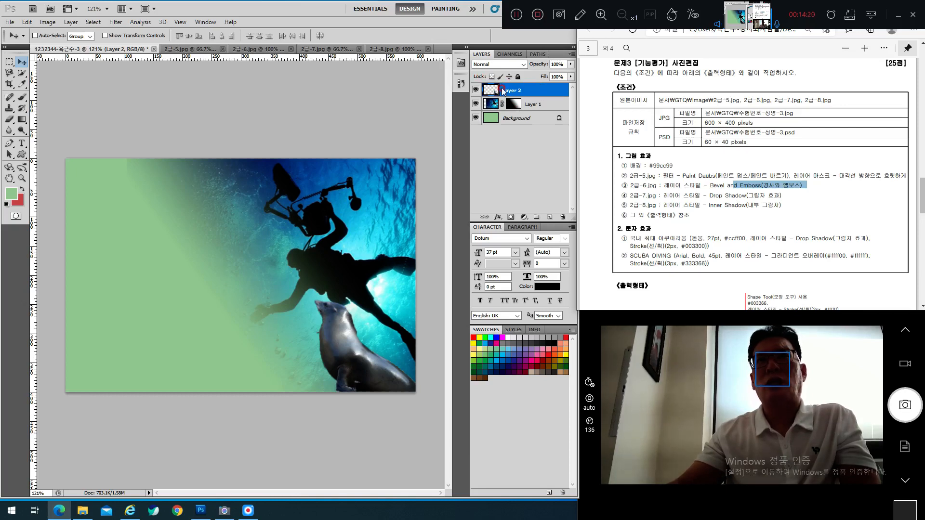
left_click(548, 91)
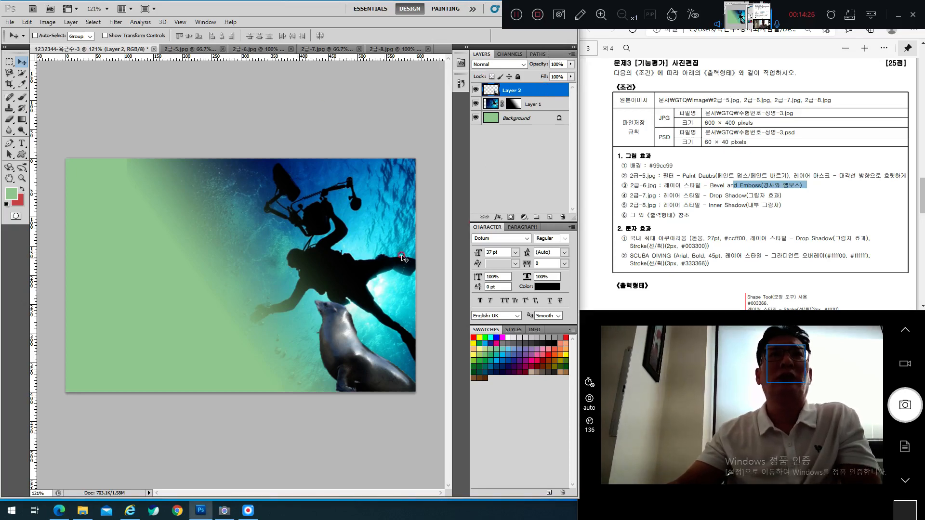
Step: Apply a Bevel and Emboss layer style to Layer 2 and clear the reference-sheet highlight
double_click(537, 89)
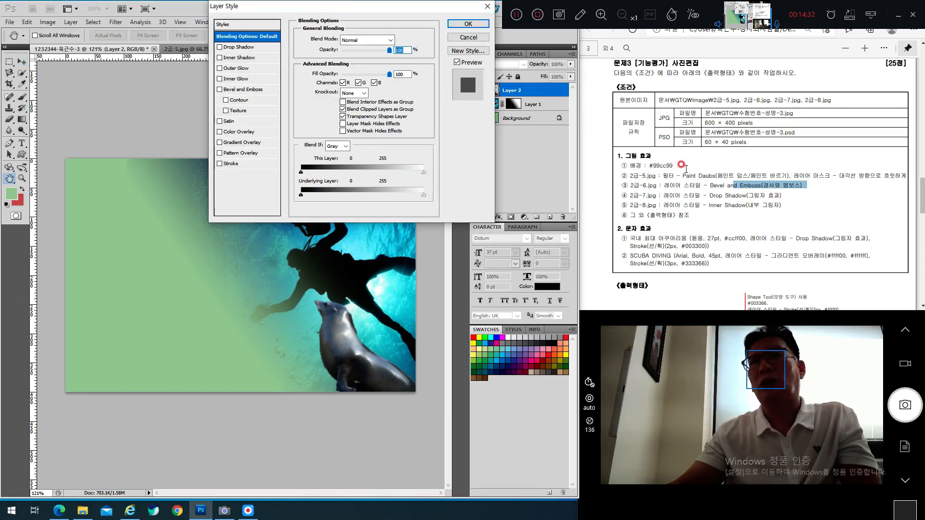
left_click(238, 90)
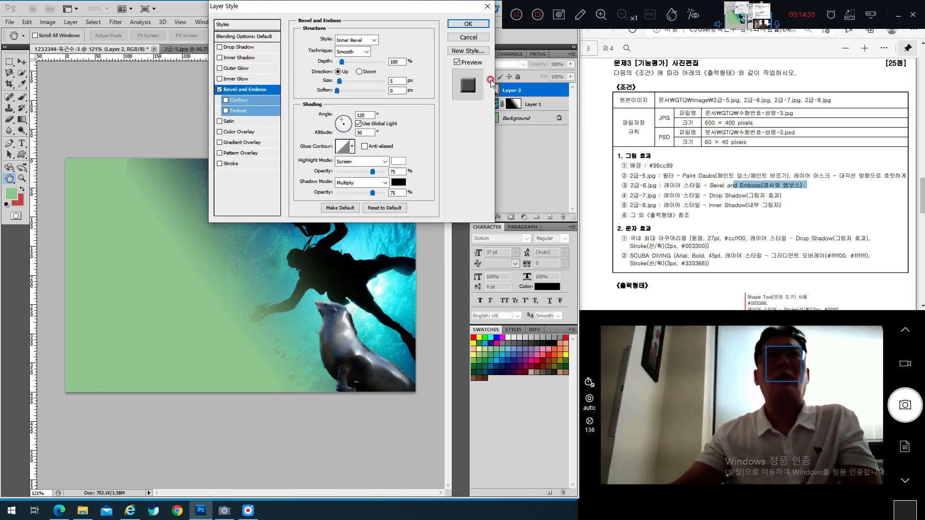
left_click(469, 24)
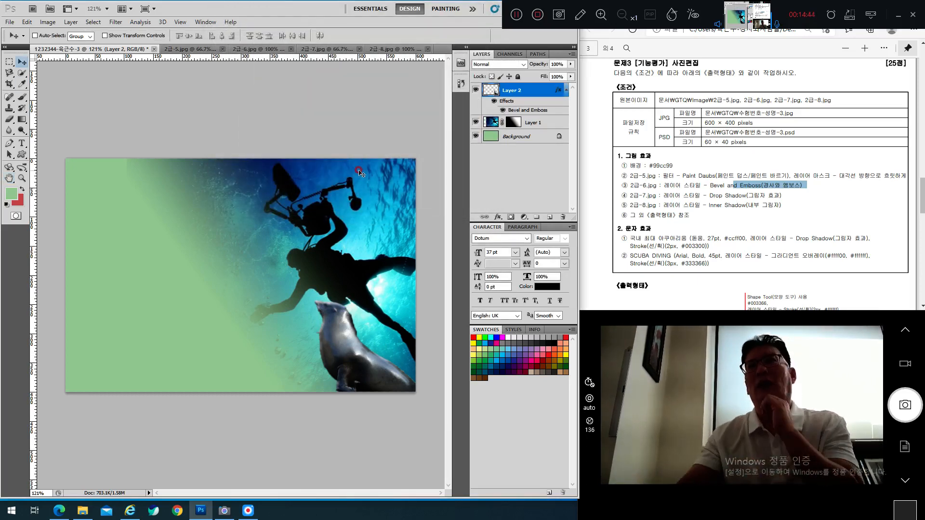
left_click(666, 74)
left_click(686, 179)
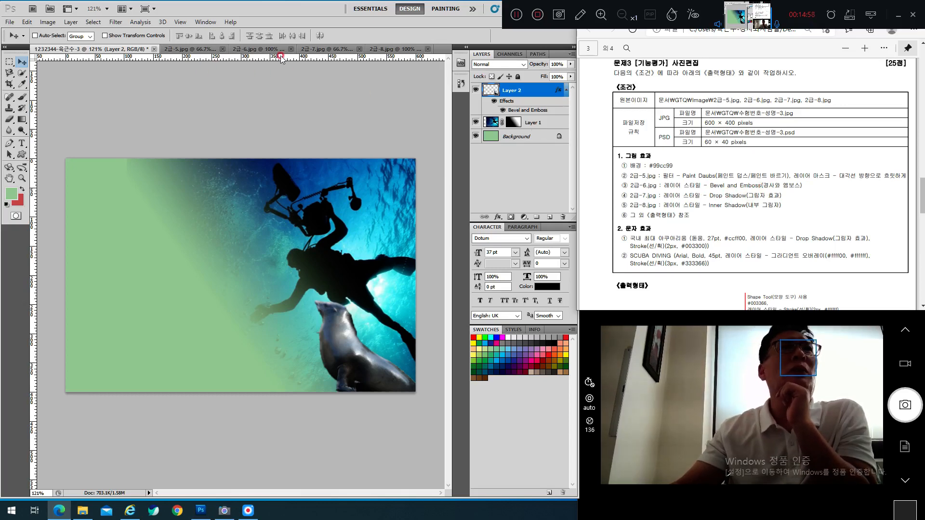
Step: Switch to the dolphin photo 2급-7.jpg and scroll to view the dolphins
left_click(318, 50)
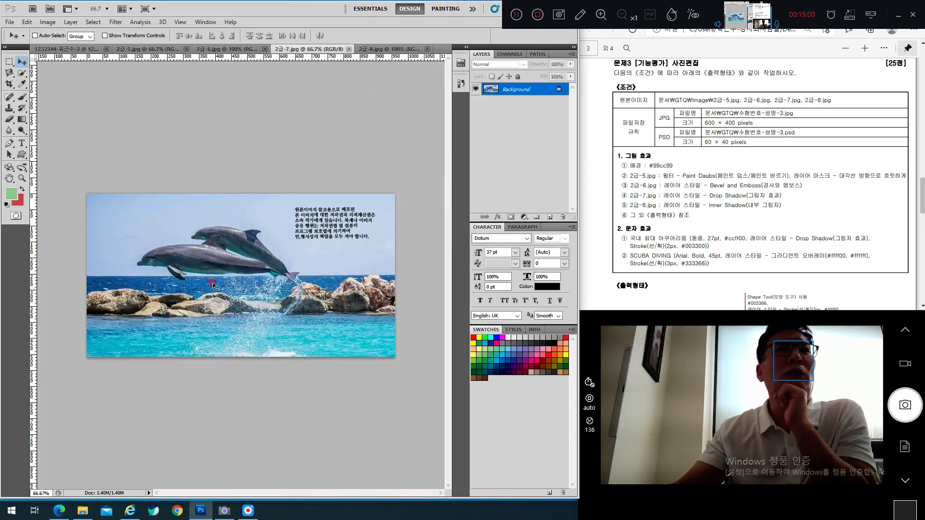
left_click(264, 240)
scroll(750, 195, "down", 5)
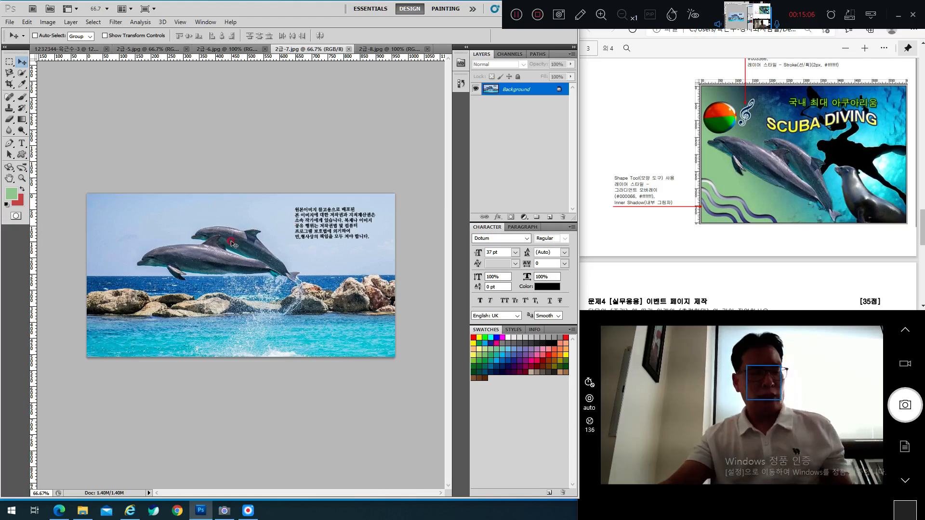
scroll(205, 248, "up", 3)
scroll(205, 248, "up", 2)
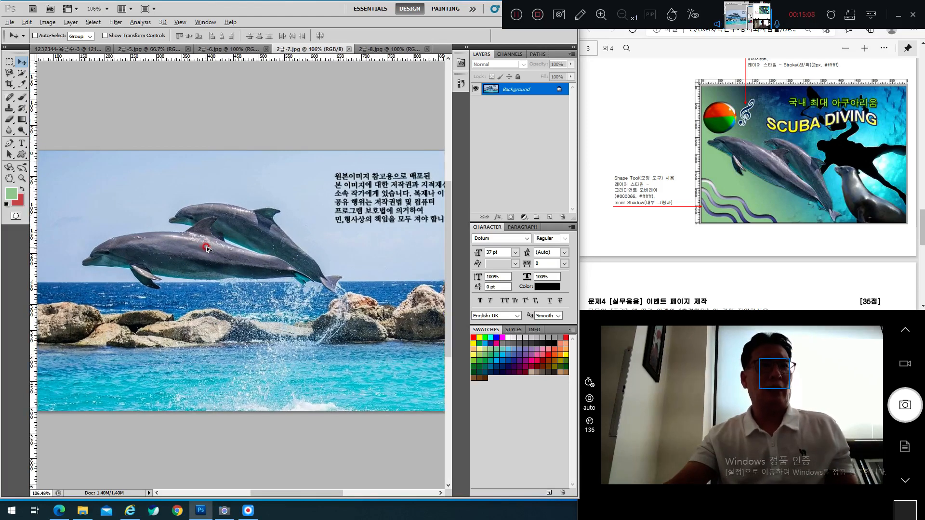
scroll(215, 244, "up", 1)
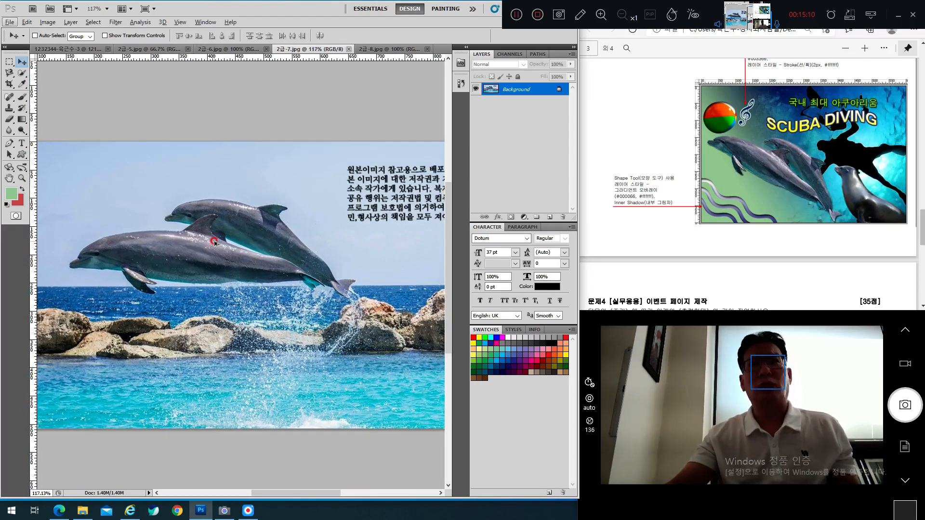
Step: Quick-select both jumping dolphins, removing the gap between them from the selection
left_click(22, 73)
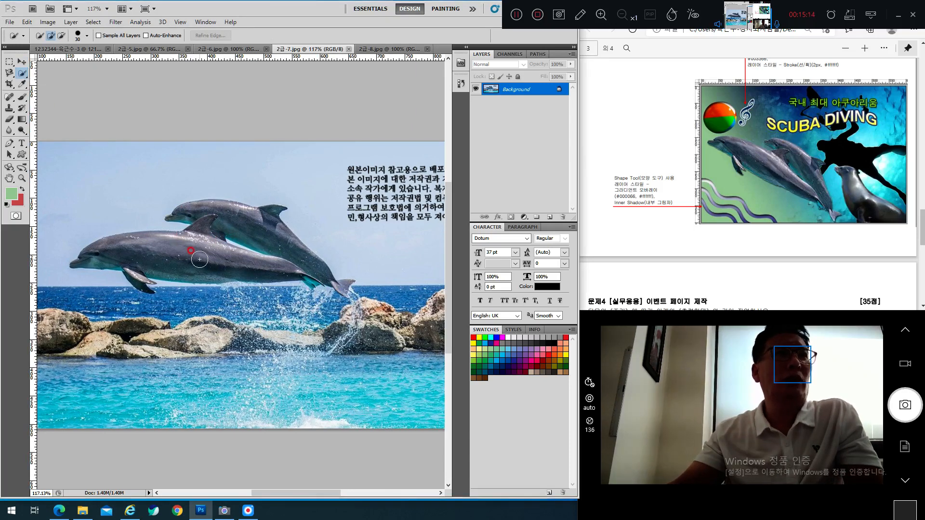
left_click_drag(142, 255, 135, 273)
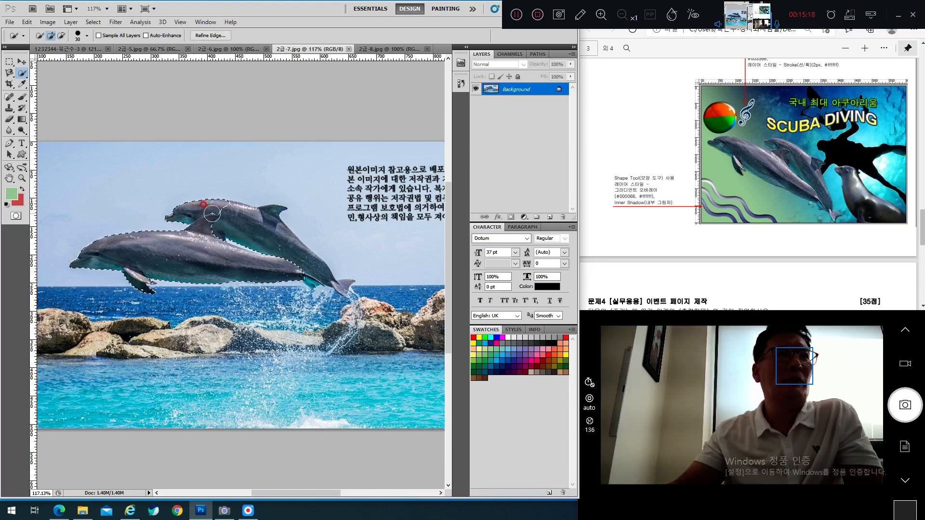
left_click(340, 285)
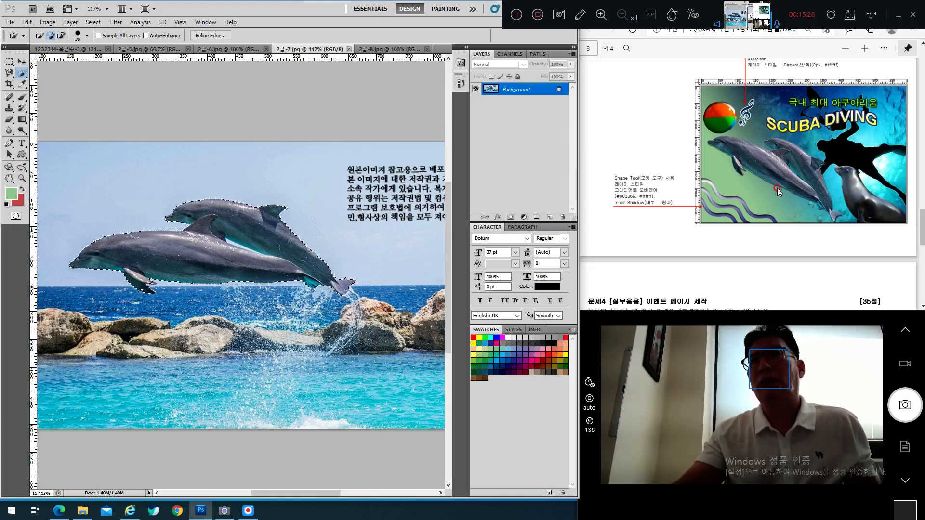
left_click(236, 243, "alt")
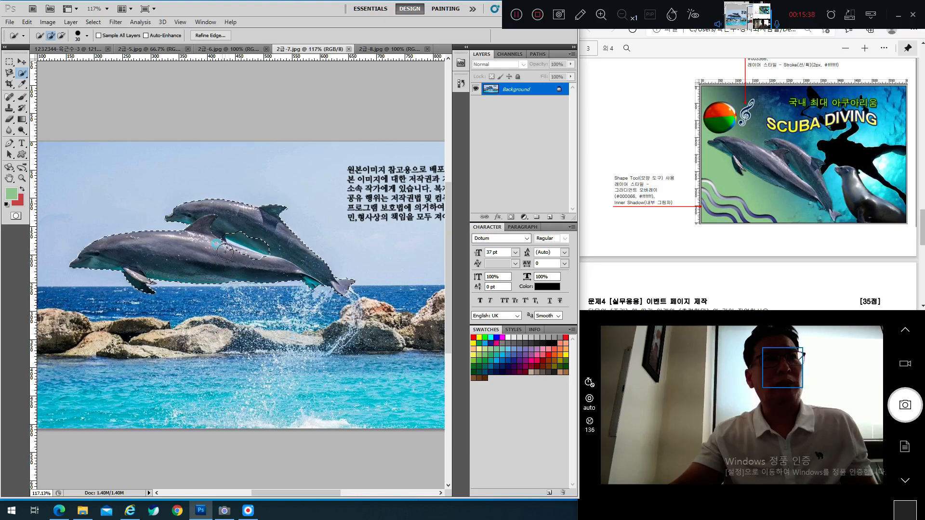
left_click(234, 256)
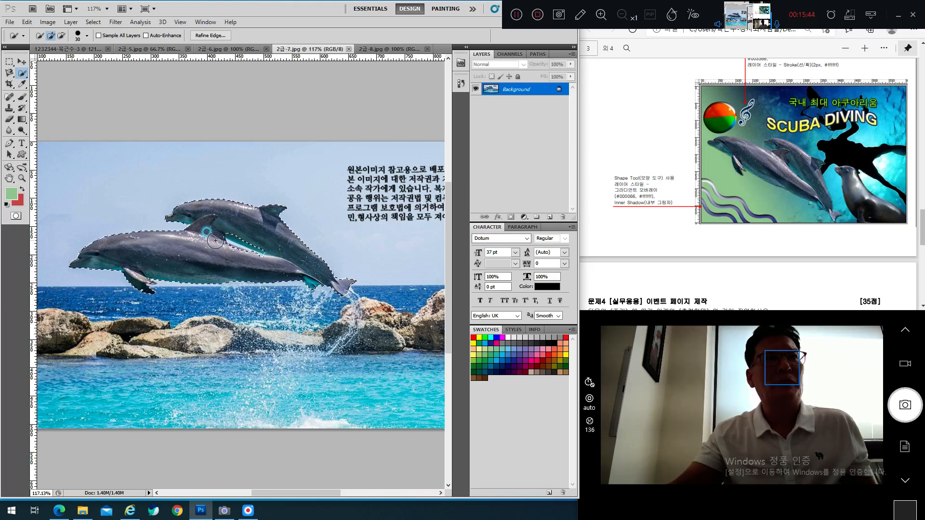
left_click_drag(268, 270, 208, 256)
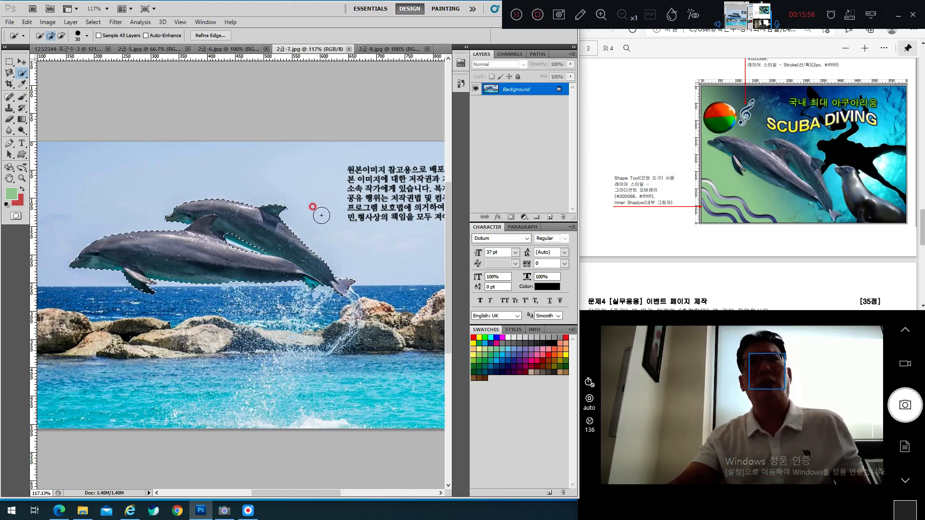
left_click(74, 50)
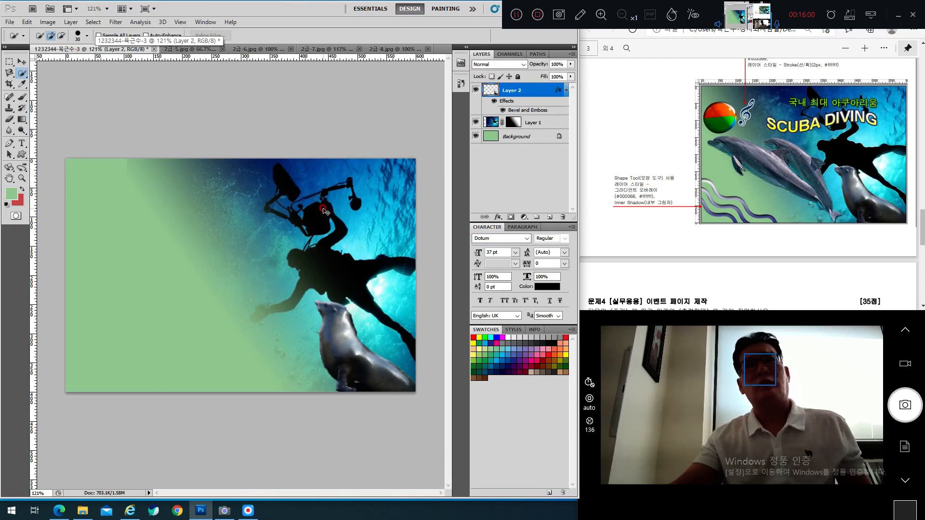
Step: Drag the selected dolphins into the diver composite as Layer 3 and choose the Move tool
left_click_drag(324, 211, 316, 207)
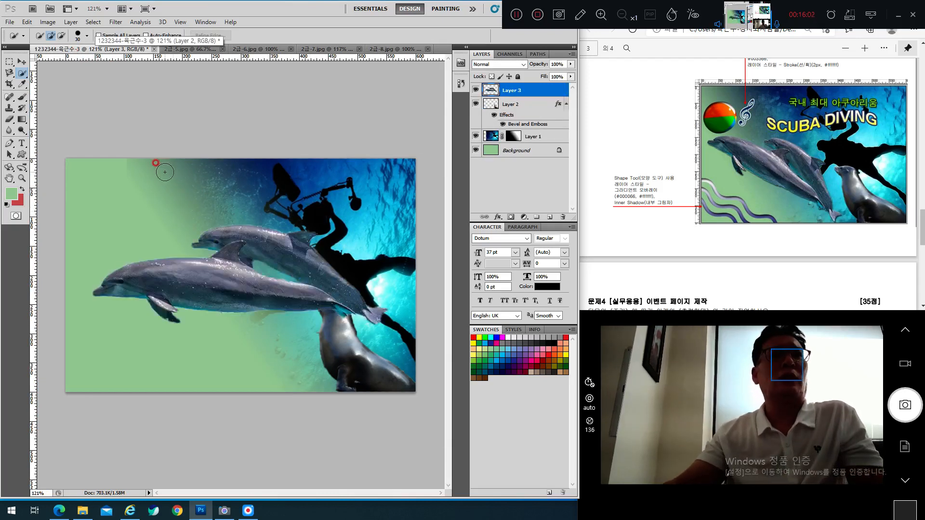
left_click(22, 61)
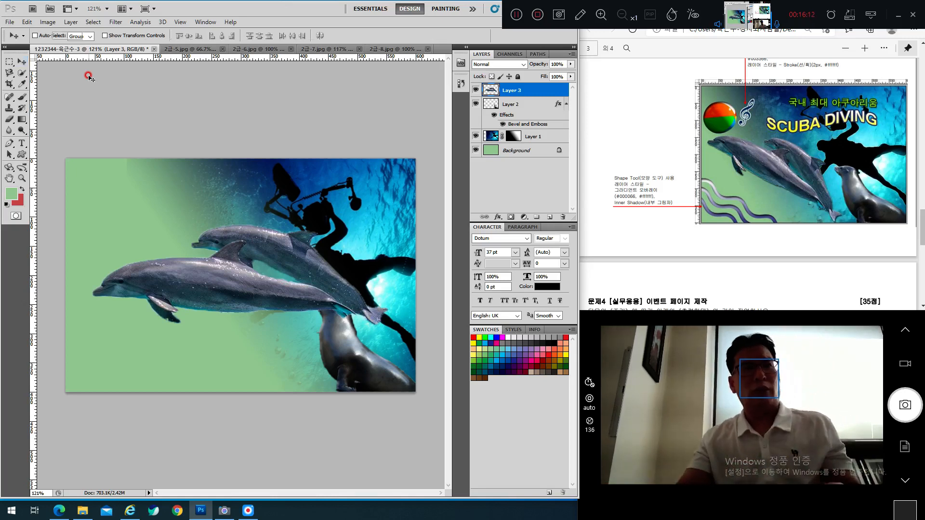
Step: Free-transform the Layer 3 dolphins to about 90% size and 20° tilt across the left side
key("ctrl+t")
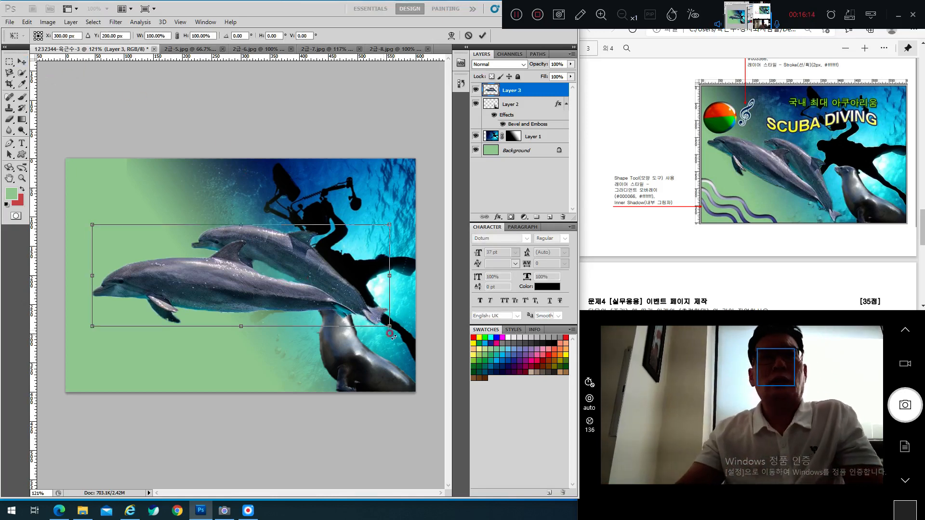
left_click_drag(388, 326, 299, 300)
left_click_drag(303, 219, 312, 256)
left_click_drag(224, 271, 263, 298)
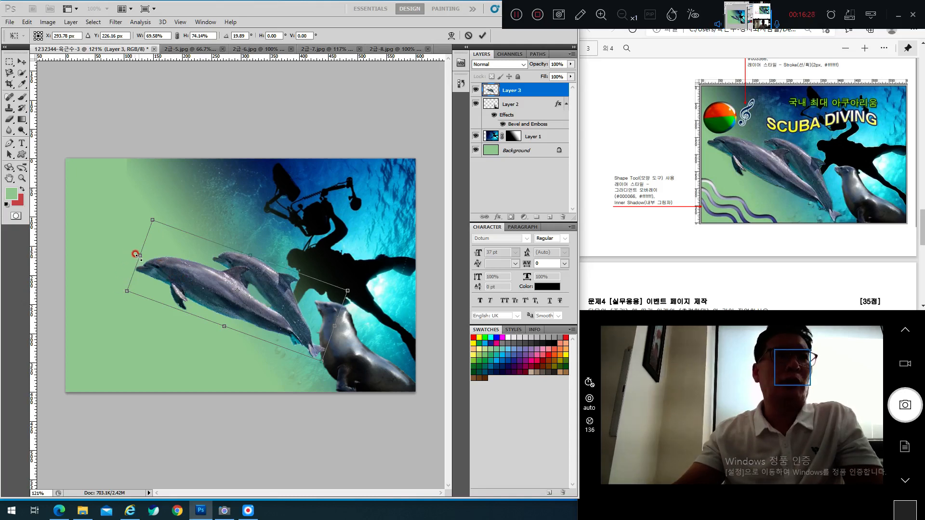
left_click_drag(137, 255, 125, 245)
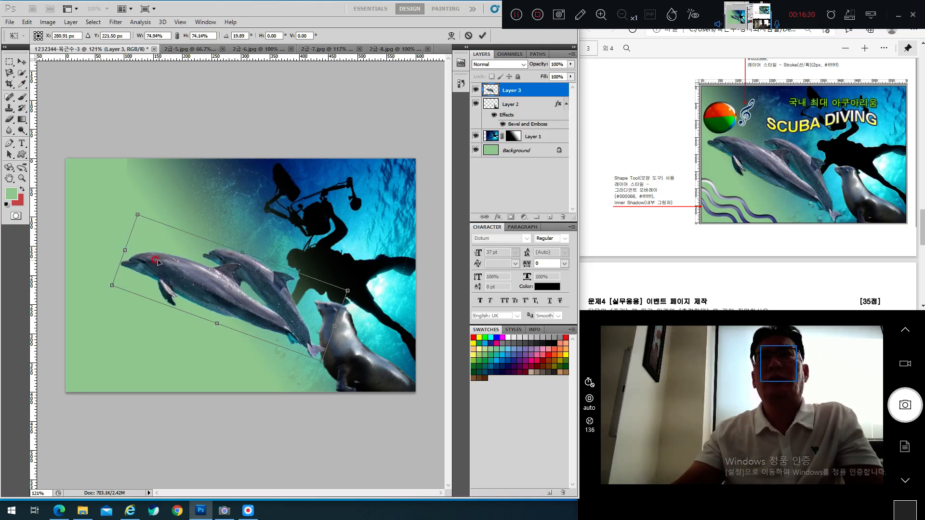
left_click_drag(107, 287, 64, 287)
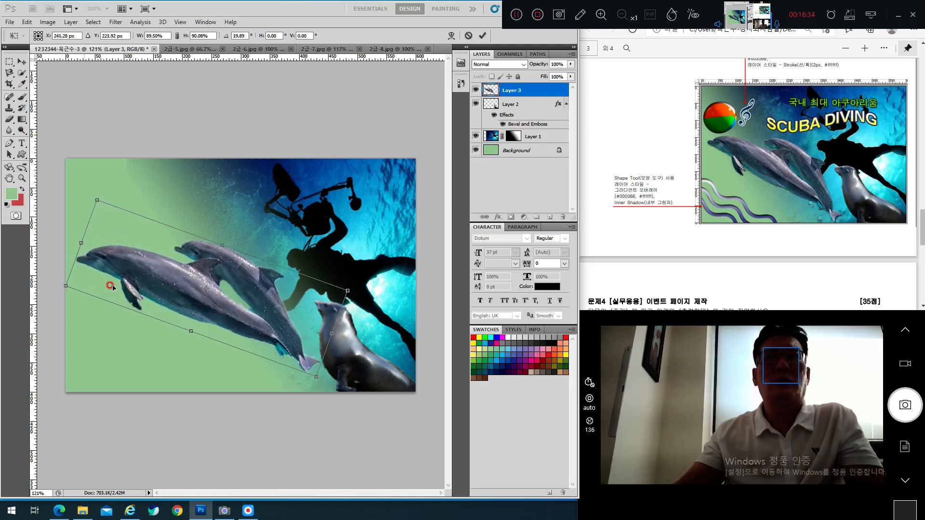
left_click_drag(149, 294, 156, 297)
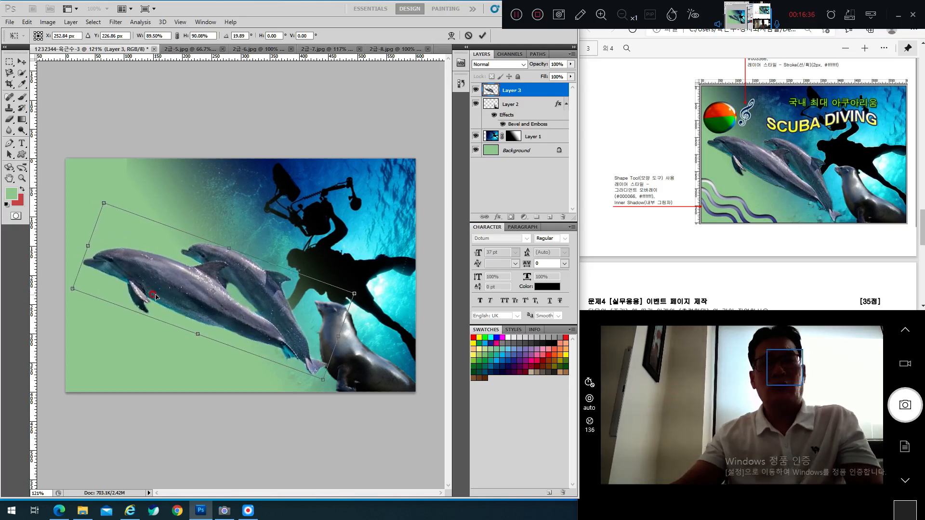
key("Return")
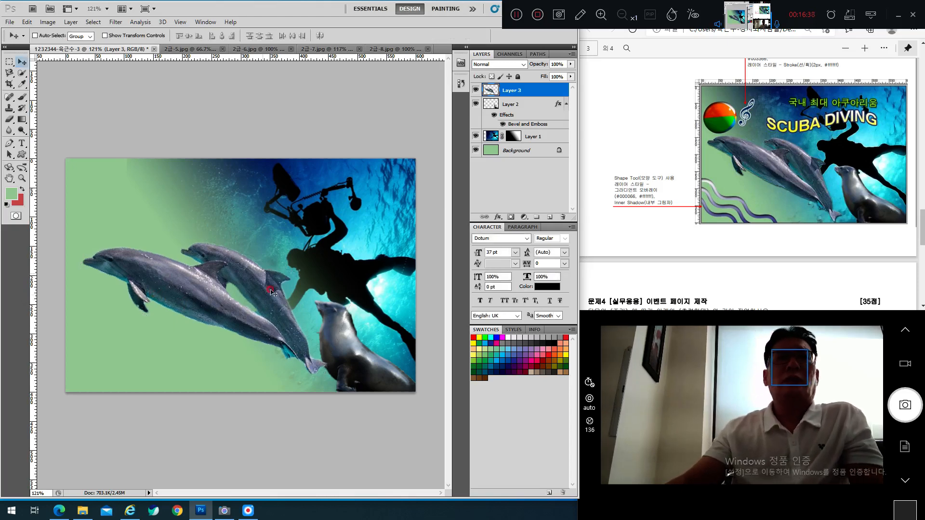
left_click(664, 146)
scroll(664, 146, "up", 5)
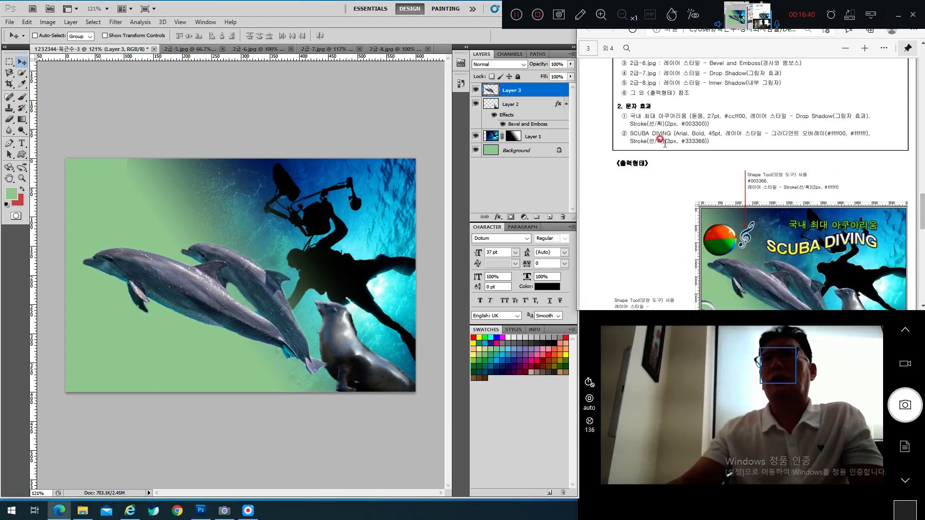
triple_click(712, 154)
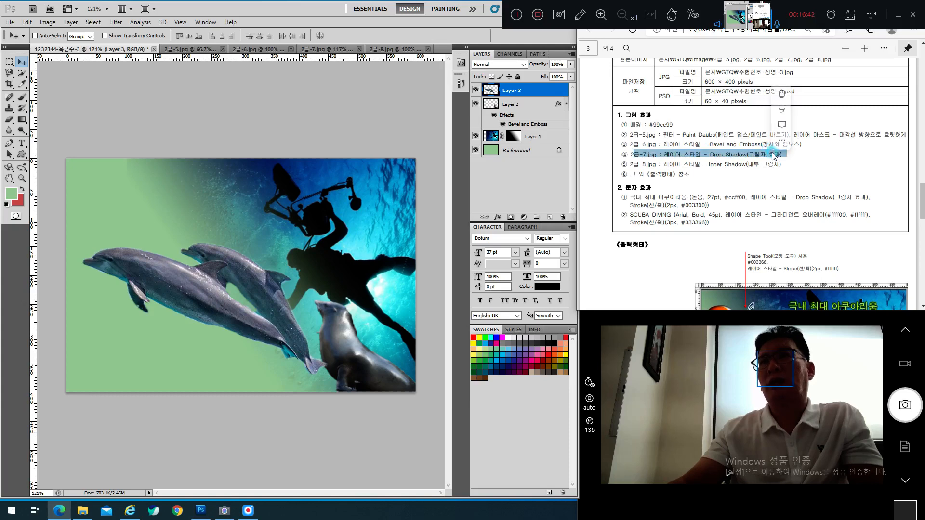
scroll(779, 196, "down", 4)
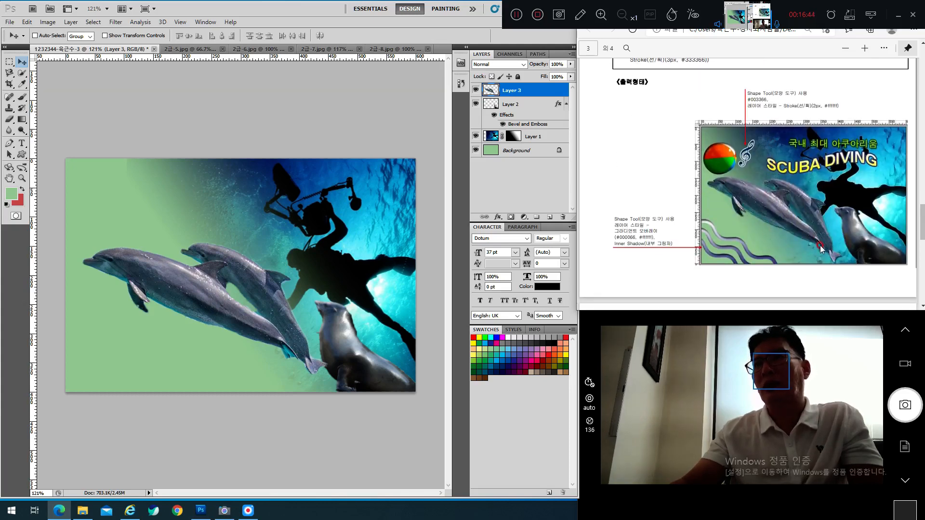
scroll(820, 246, "down", 1)
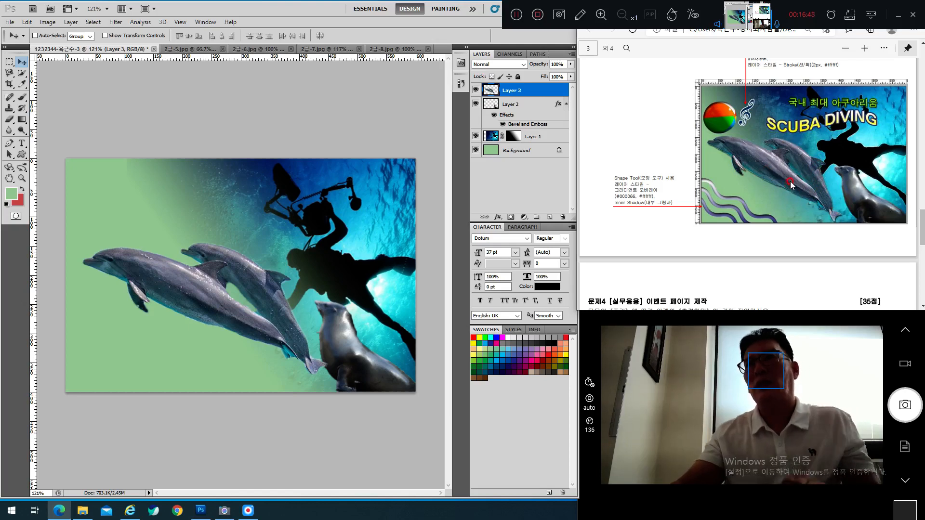
scroll(789, 187, "up", 3)
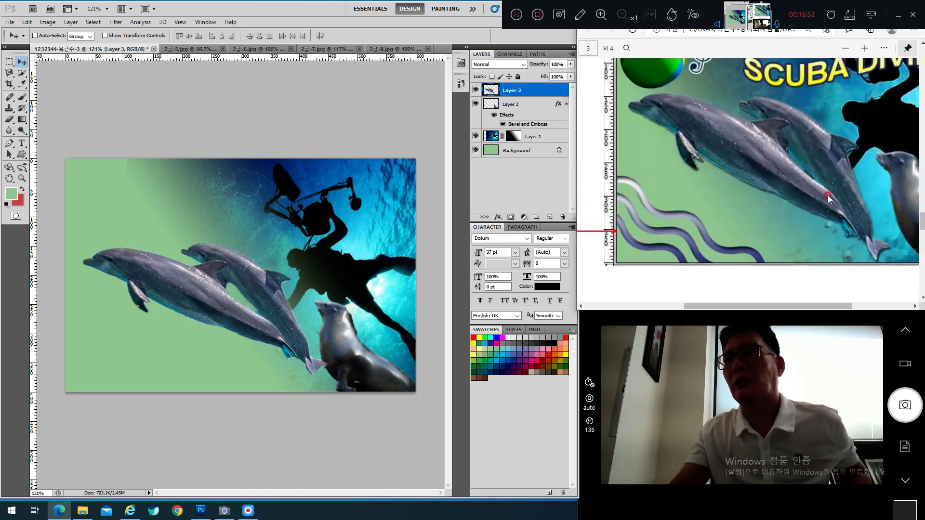
scroll(828, 198, "down", 3)
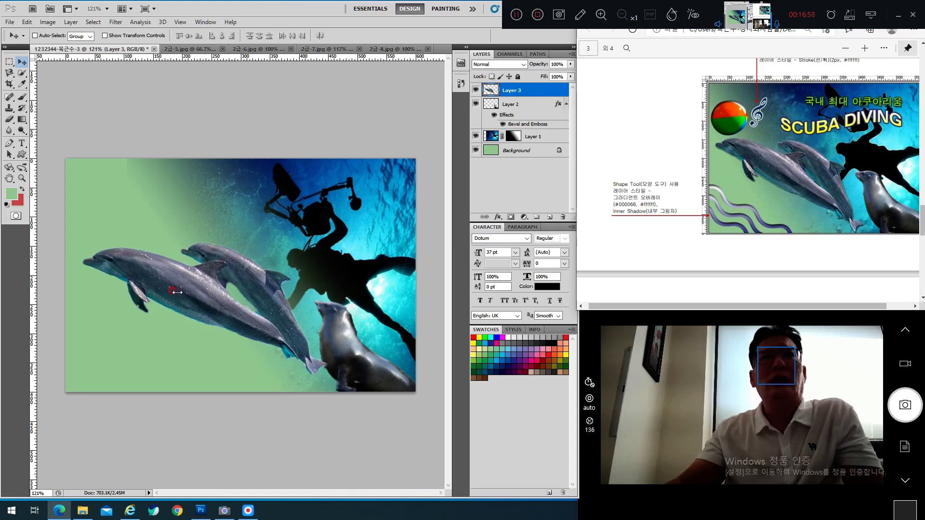
left_click(539, 91)
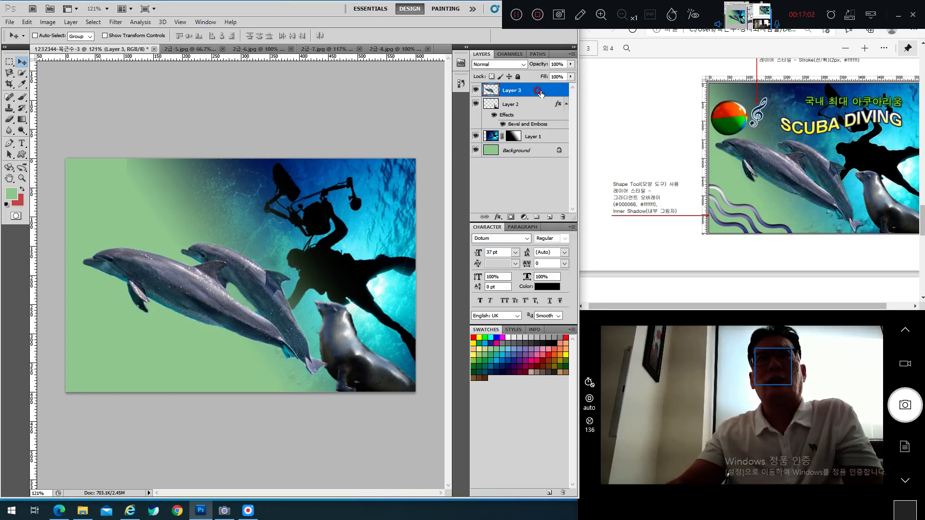
Step: Add a Drop Shadow layer style to the dolphins' Layer 3
double_click(540, 92)
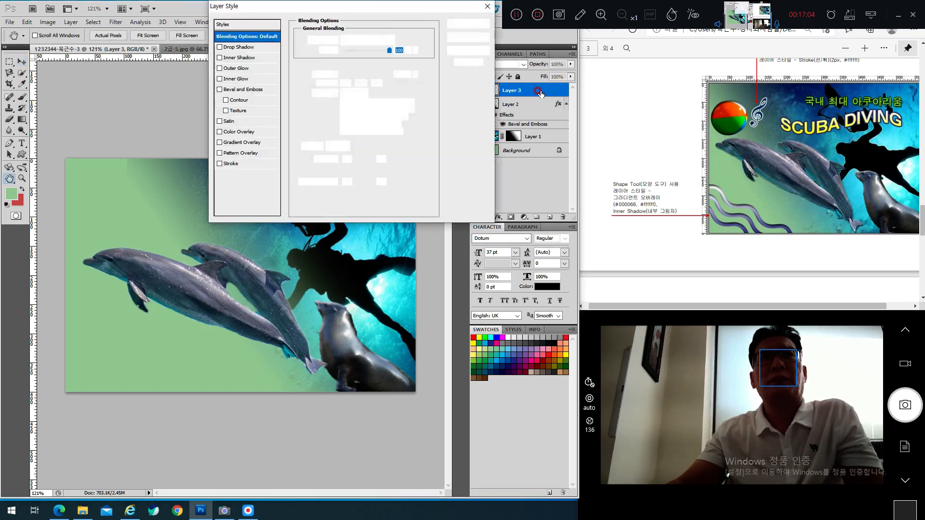
left_click(230, 47)
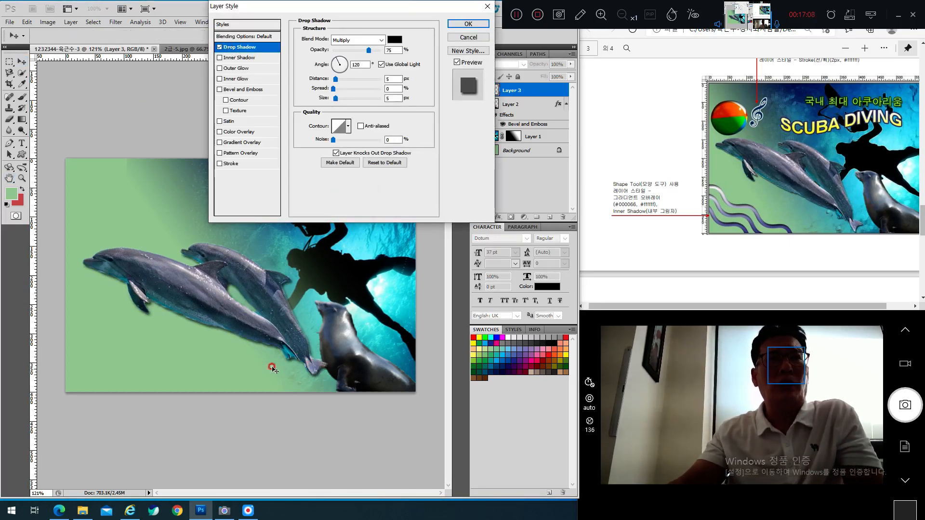
left_click(464, 24)
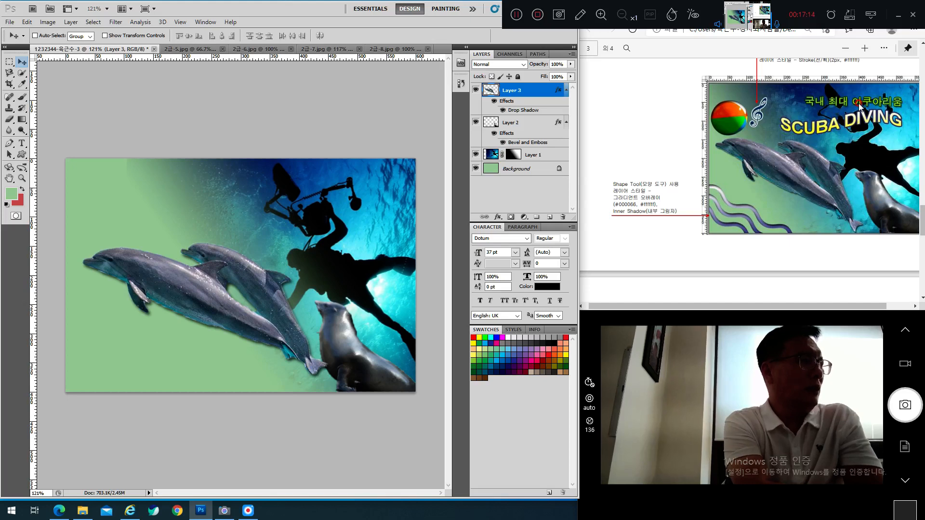
Step: Scroll the PDF task sheet to the inner shadow instruction for 2급-8.jpg
scroll(705, 185, "up", 6)
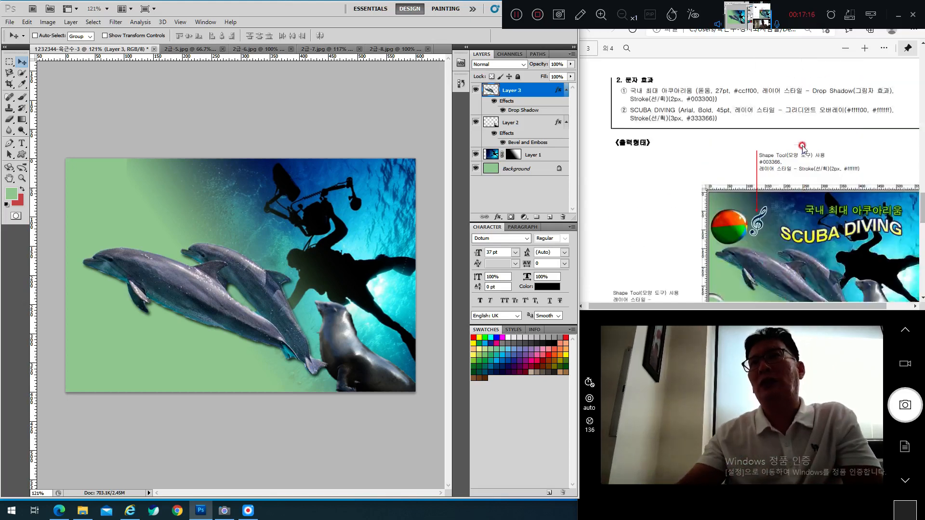
scroll(705, 186, "down", 1)
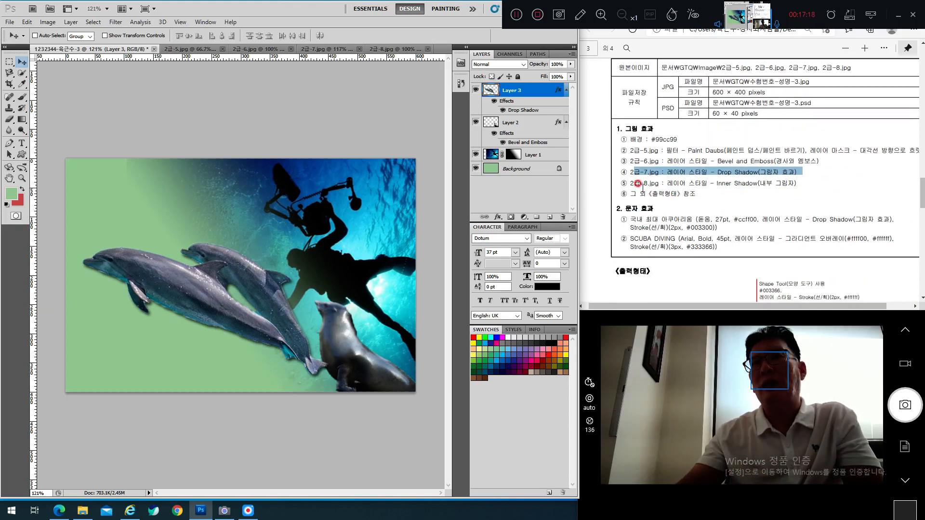
left_click_drag(637, 184, 734, 186)
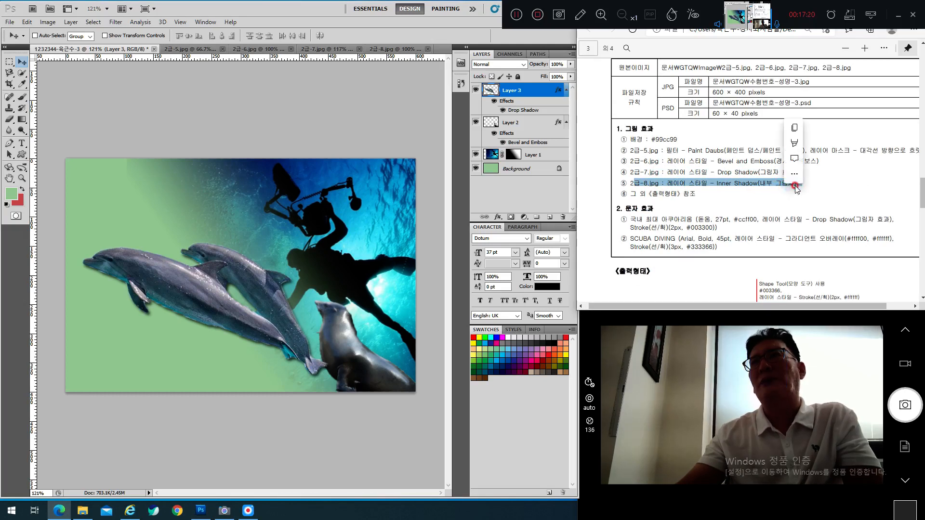
left_click(751, 204)
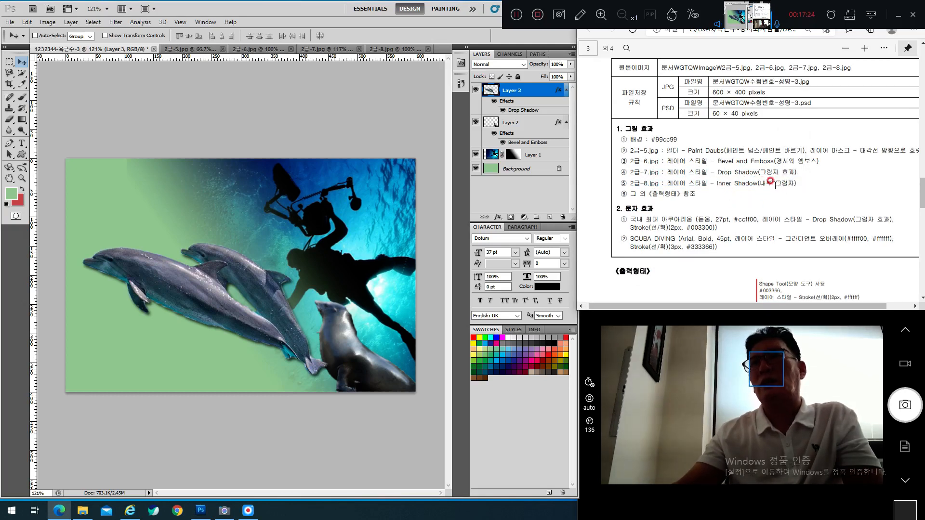
scroll(779, 185, "down", 5)
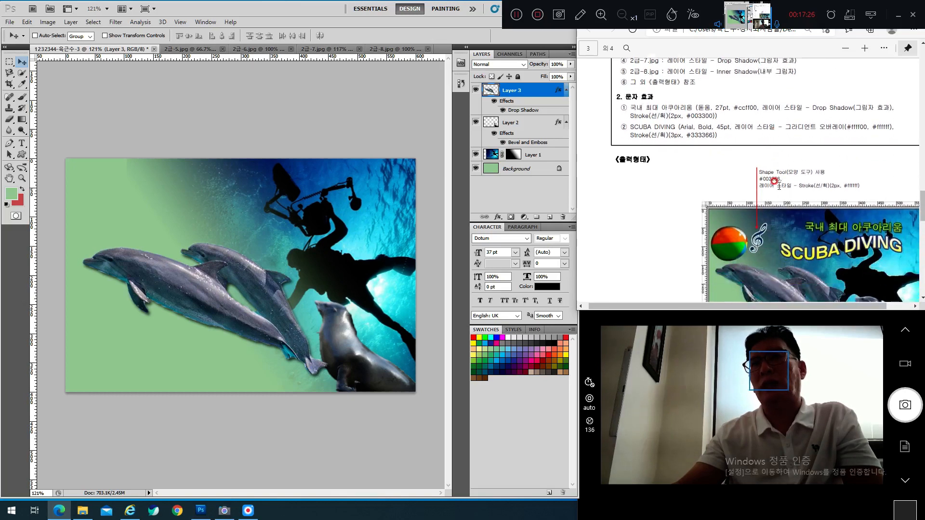
Step: Bring up the 2급-8.jpg beach-ball photo and choose the Elliptical Marquee Tool
left_click(387, 49)
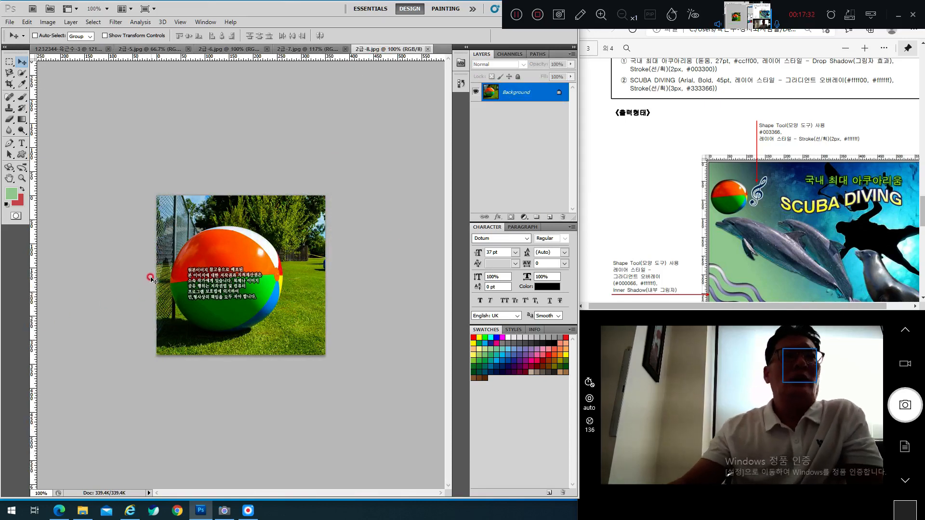
left_click(11, 62)
left_click(50, 75)
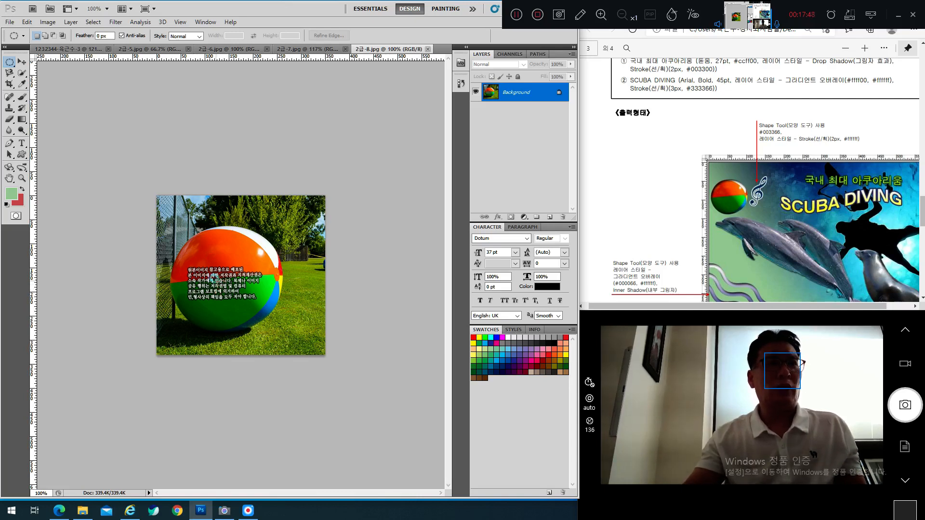
Step: Draw an ellipse around the beach ball, nudge it to fit, and copy it
left_click_drag(258, 310, 310, 356)
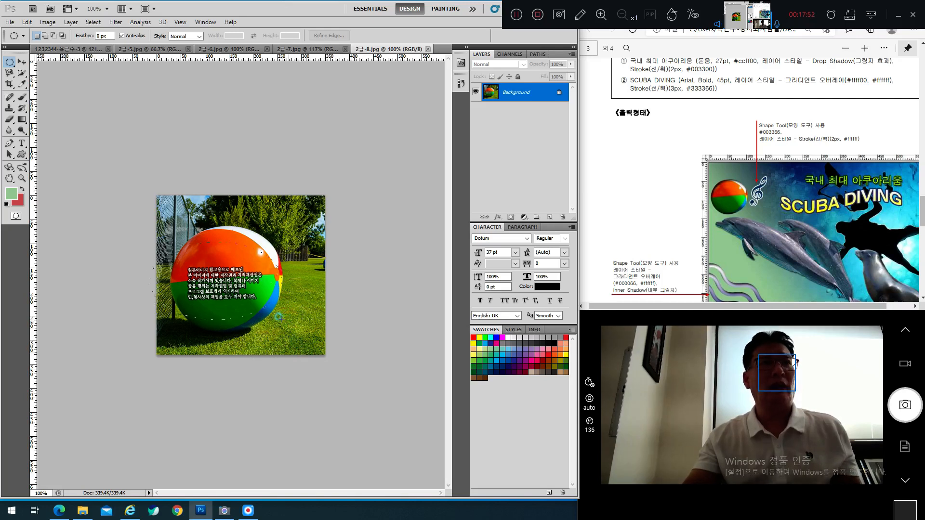
left_click_drag(273, 328, 265, 329)
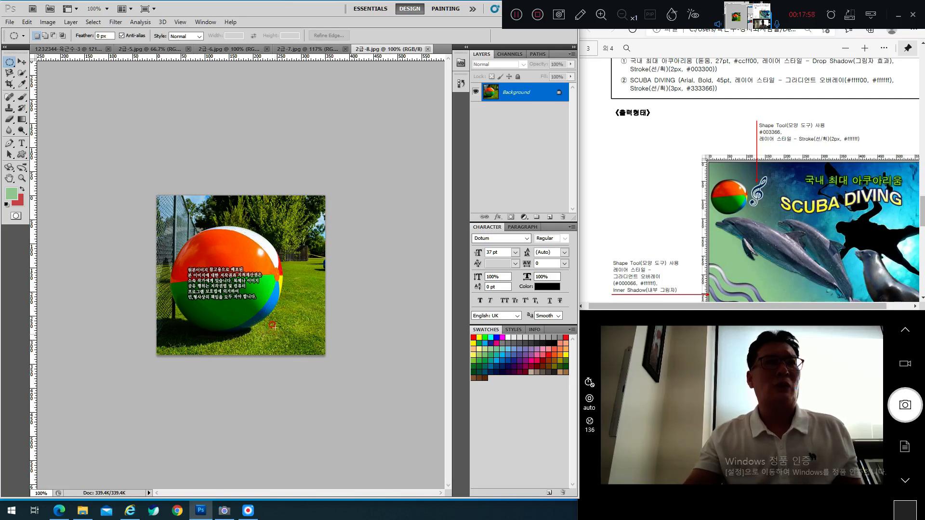
left_click_drag(275, 328, 276, 335)
left_click(7, 63)
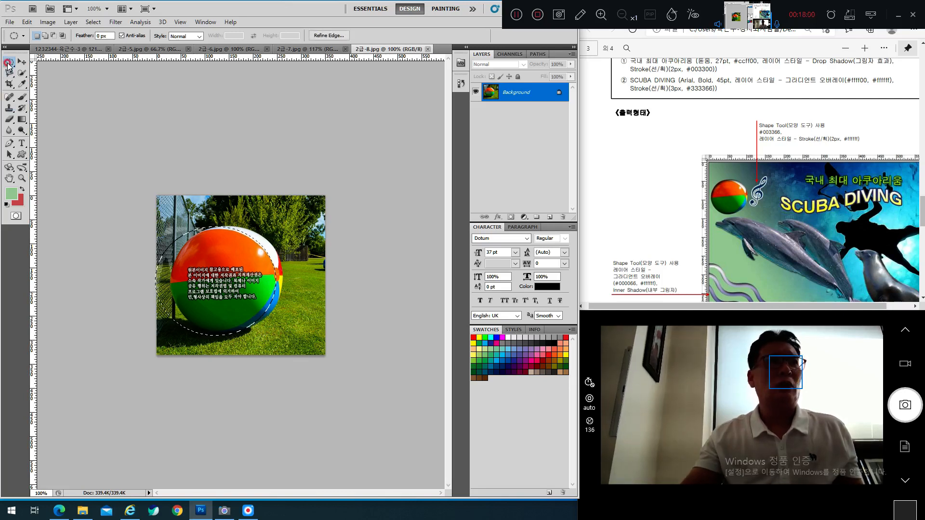
left_click_drag(238, 235, 244, 234)
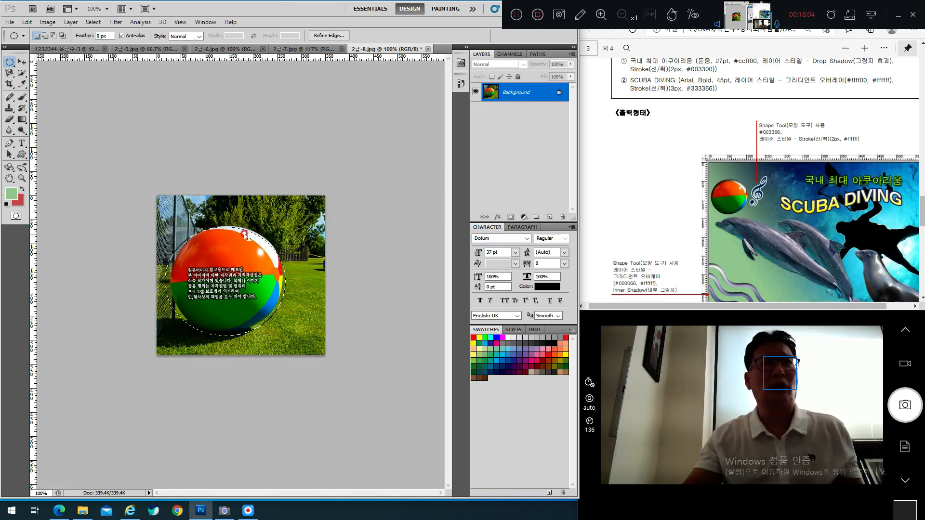
right_click(247, 236)
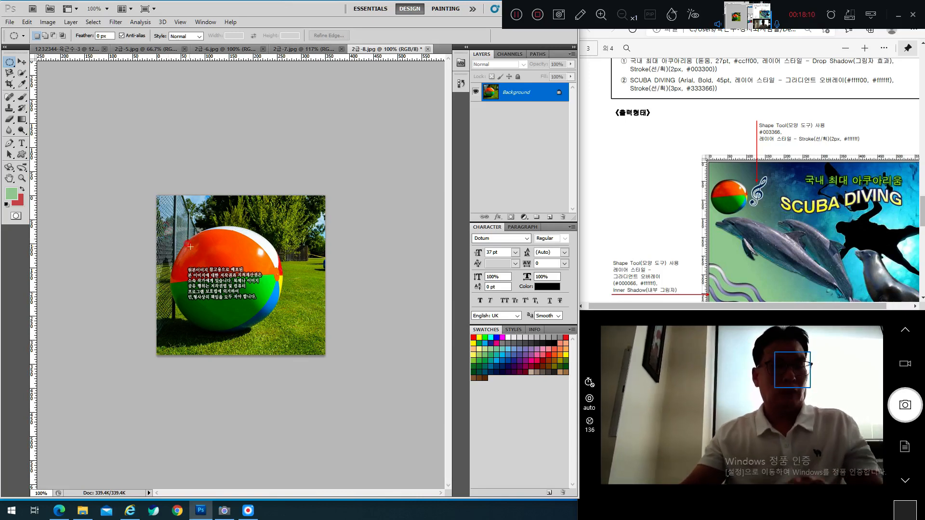
key("alt")
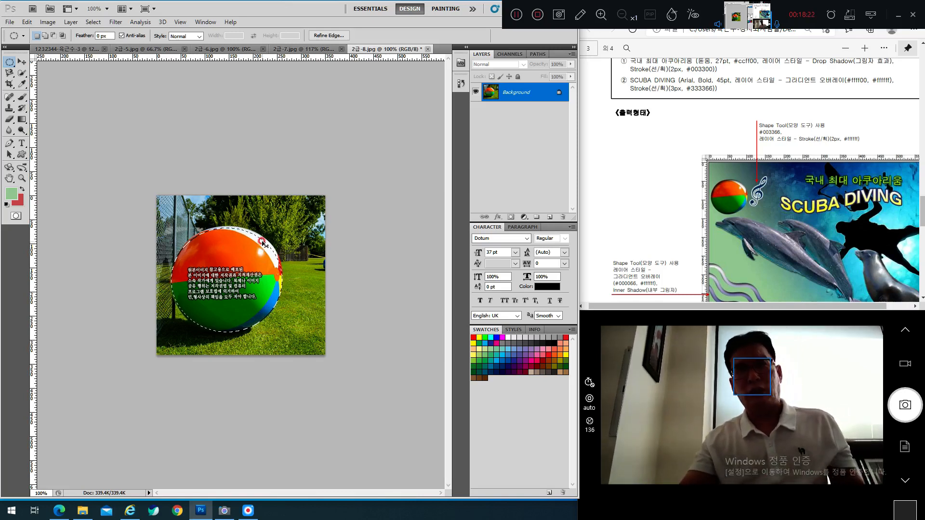
Step: Paste the beach ball into the composite as Layer 4, shrink it, and place it upper left
left_click(63, 50)
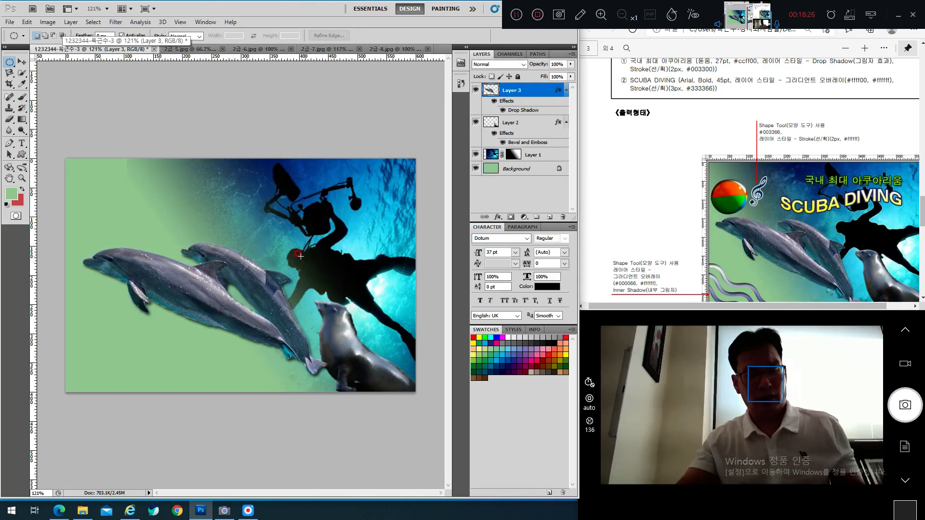
key("ctrl+v")
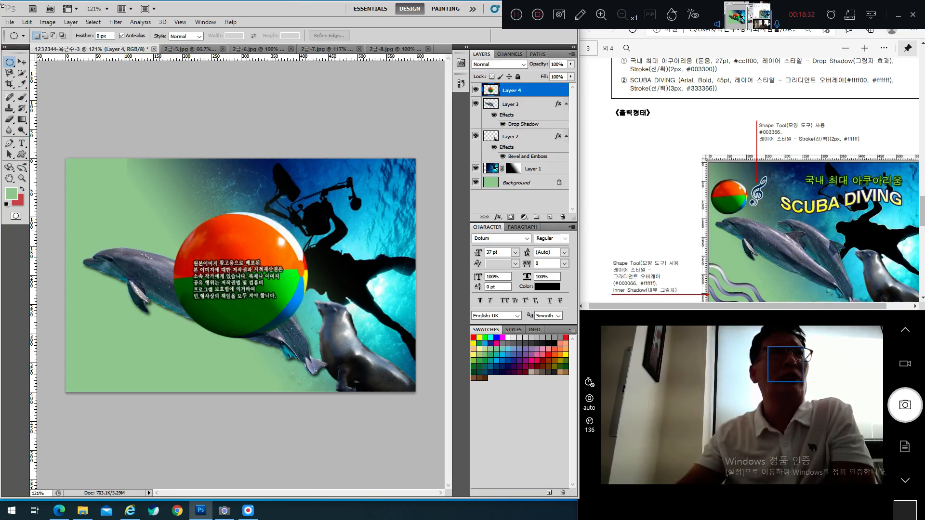
left_click(23, 62)
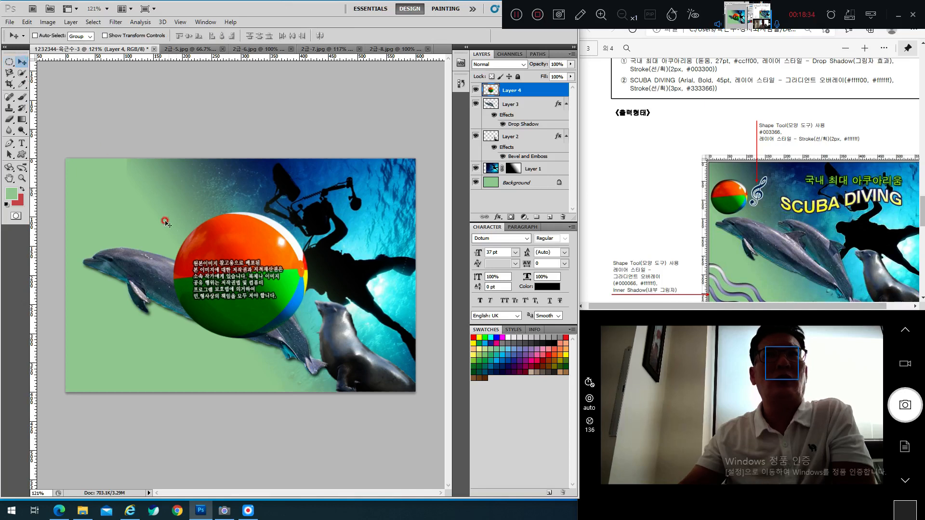
left_click_drag(264, 276, 202, 238)
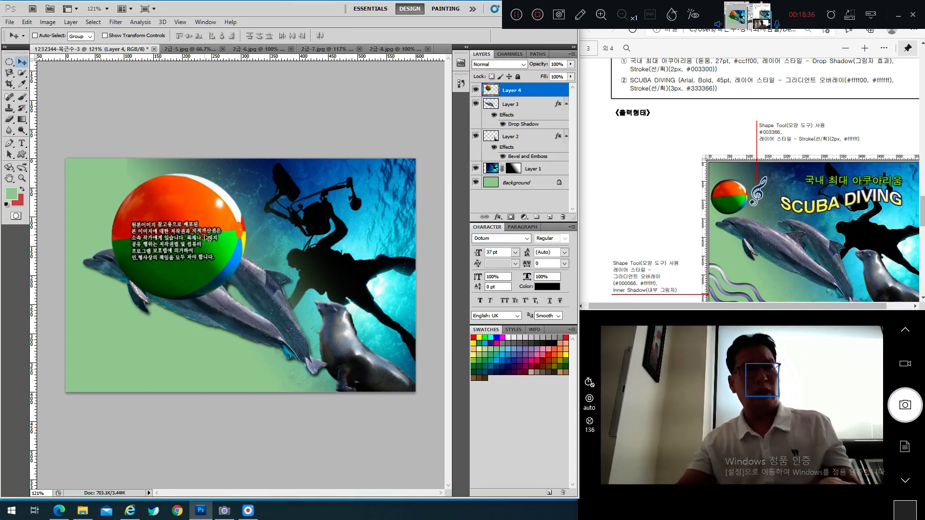
key("ctrl+t")
left_click_drag(239, 299, 110, 222)
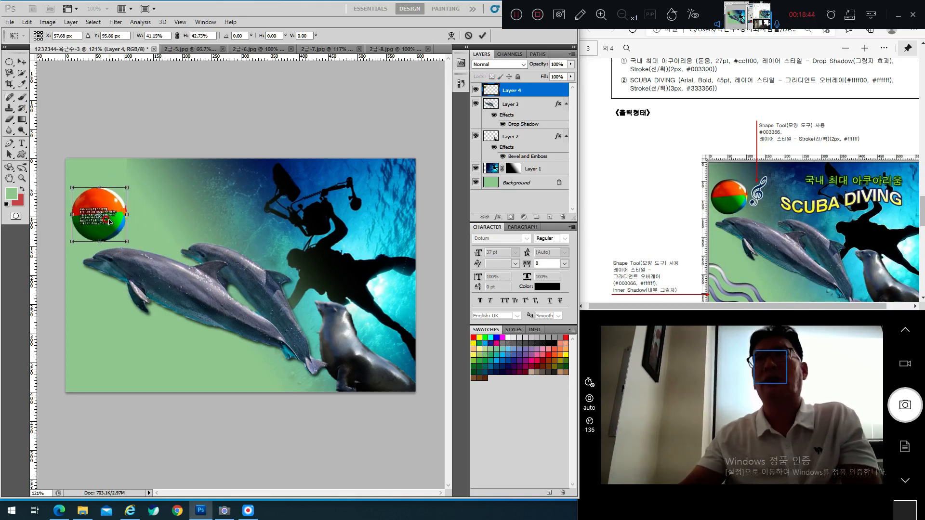
key("Return")
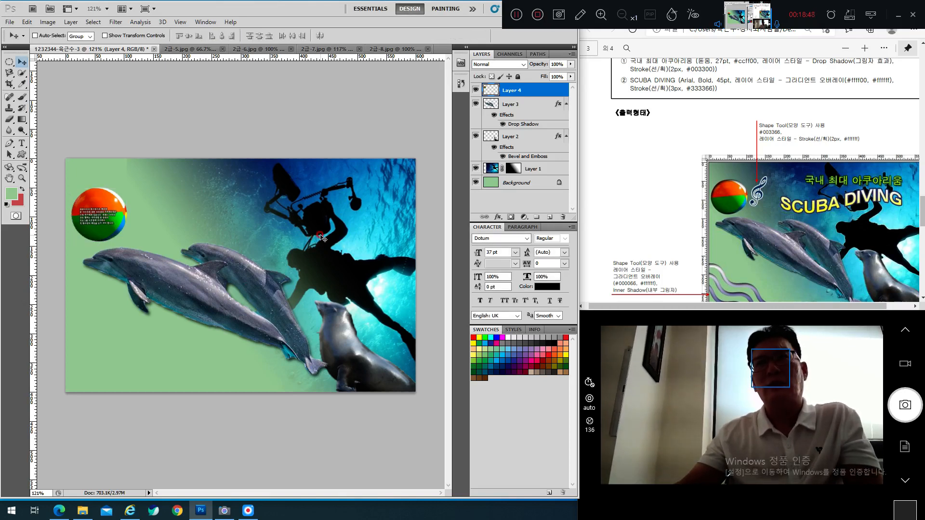
scroll(675, 145, "up", 3)
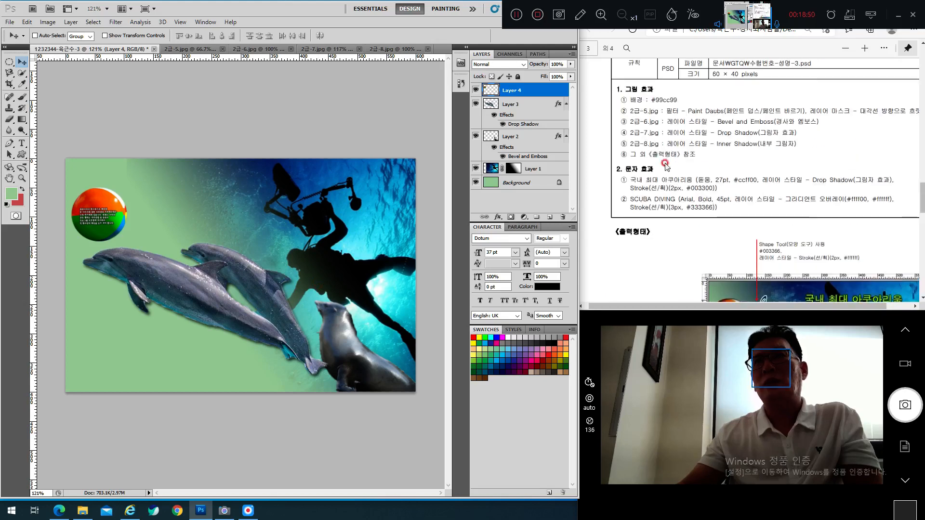
scroll(688, 130, "down", 3)
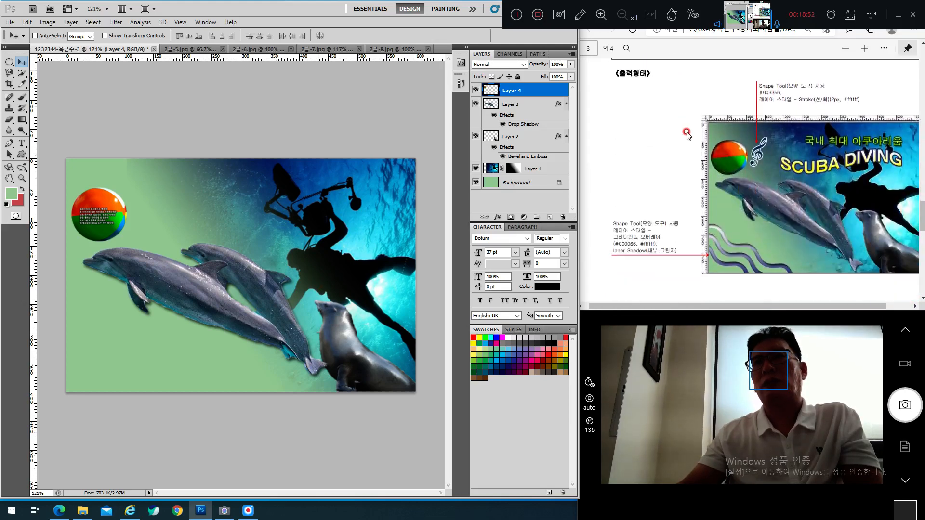
scroll(697, 134, "down", 2)
scroll(718, 135, "up", 3)
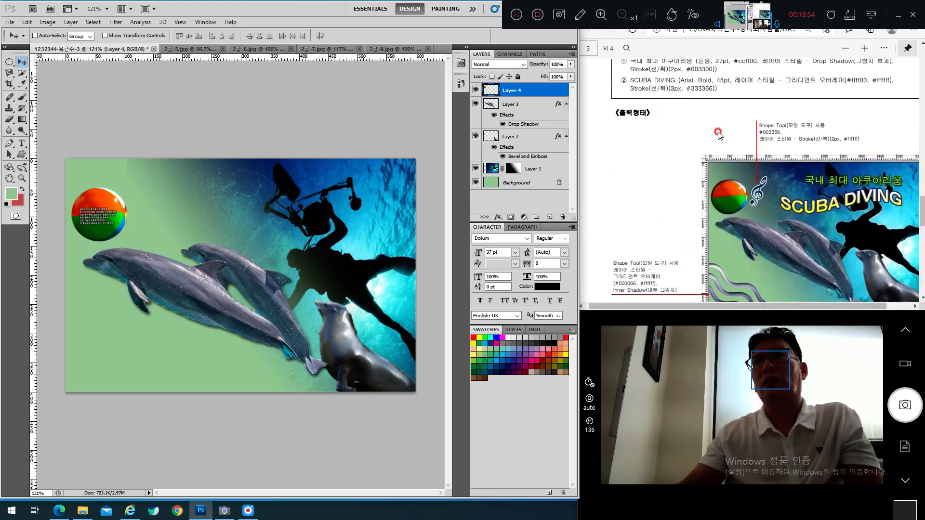
scroll(718, 133, "up", 4)
scroll(752, 184, "down", 5)
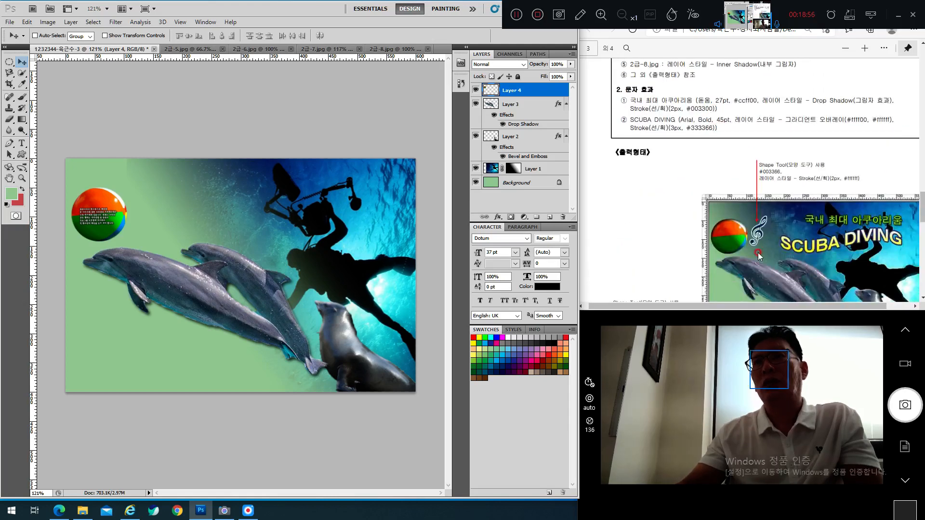
scroll(777, 207, "up", 5)
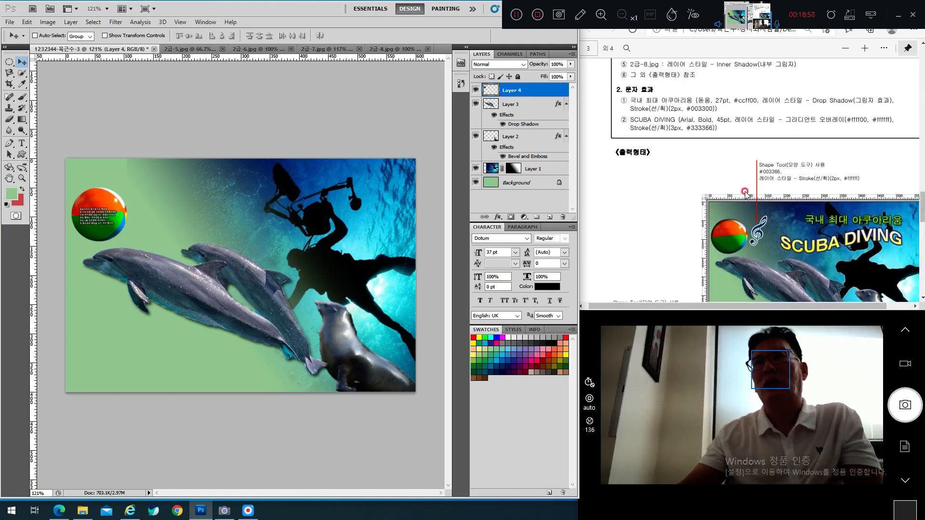
scroll(745, 198, "down", 1)
scroll(745, 197, "up", 1)
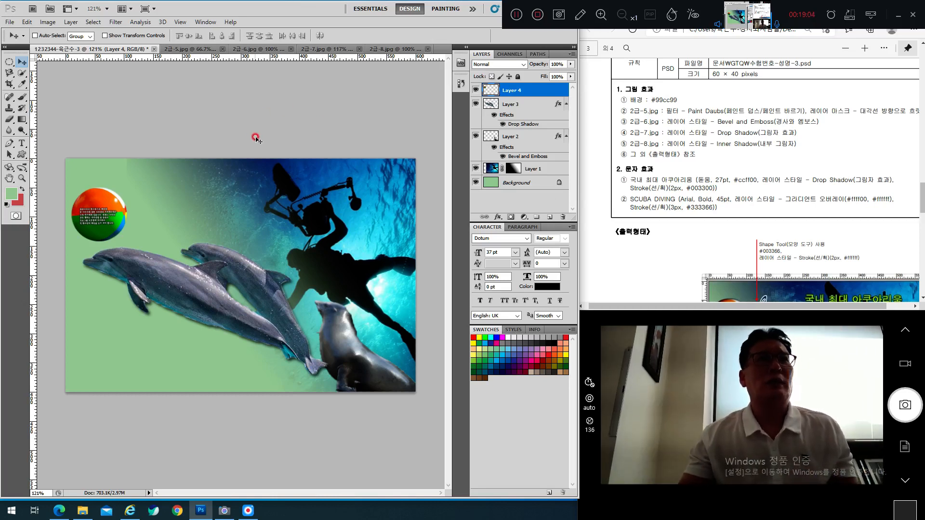
Step: Return to 2급-7.jpg, zoom in, deselect, and choose the Quick Selection Tool
left_click(253, 51)
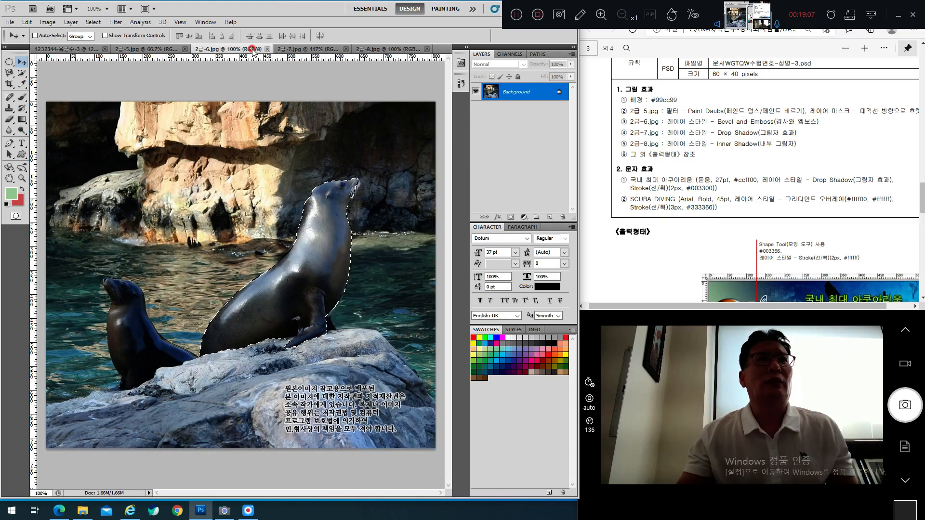
left_click(325, 50)
scroll(222, 247, "up", 1)
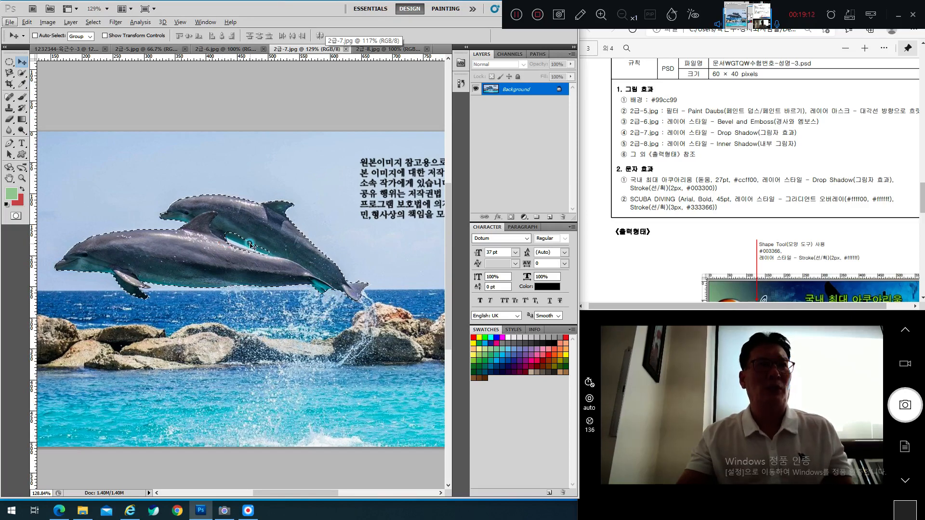
key("ctrl+d")
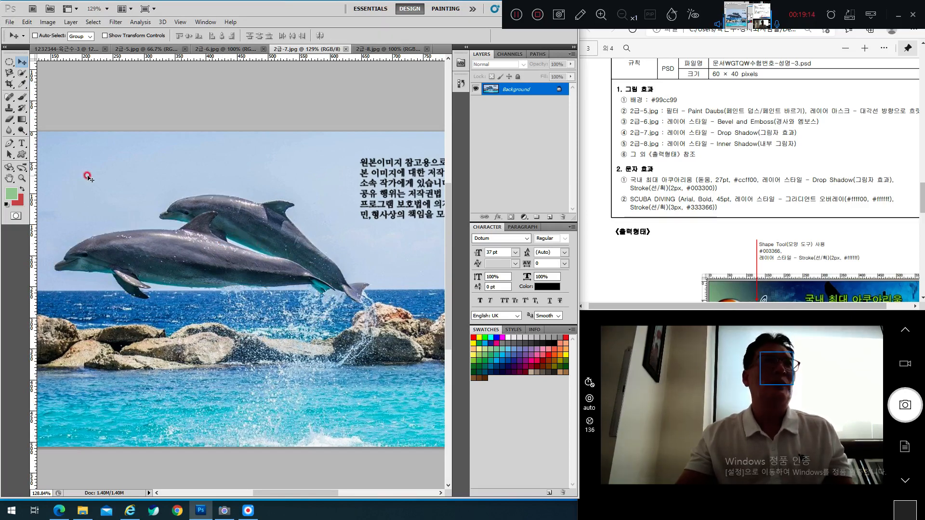
left_click(23, 75)
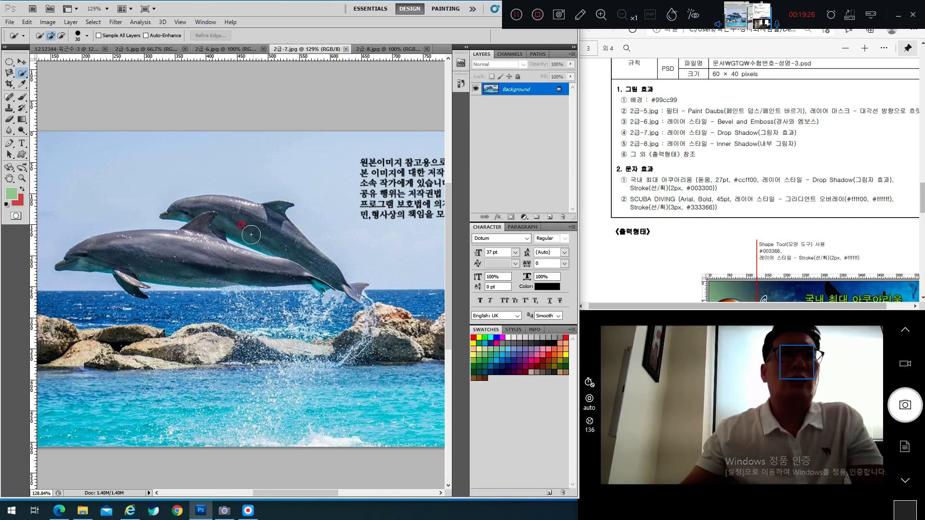
Step: Try a quick selection of both dolphins, then deselect to start over
mouse_move(252, 235)
left_mouse_down()
mouse_move(303, 231)
mouse_move(296, 260)
mouse_move(200, 261)
left_mouse_up()
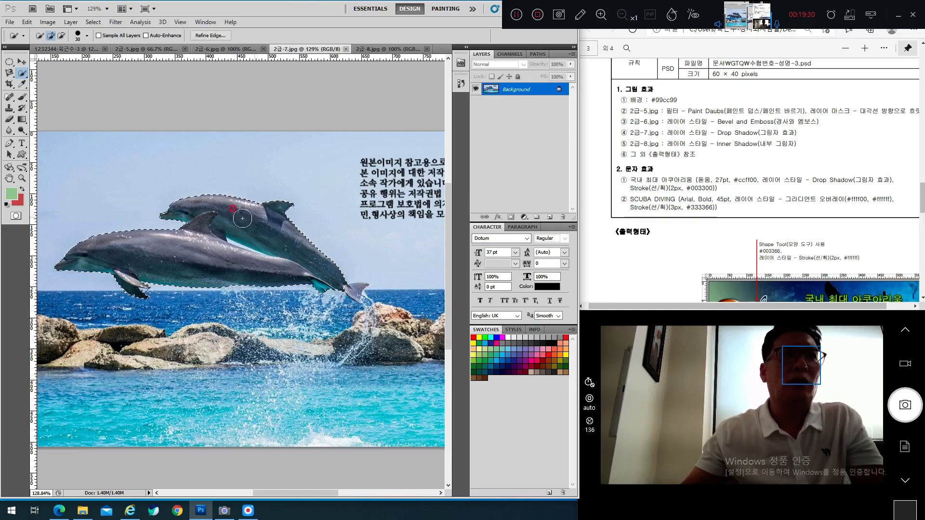
left_click(352, 289)
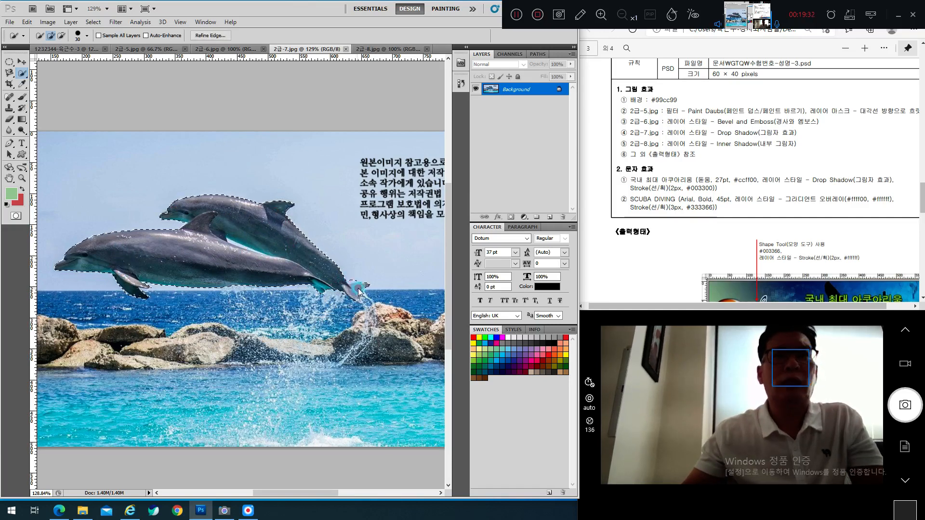
left_click(304, 216)
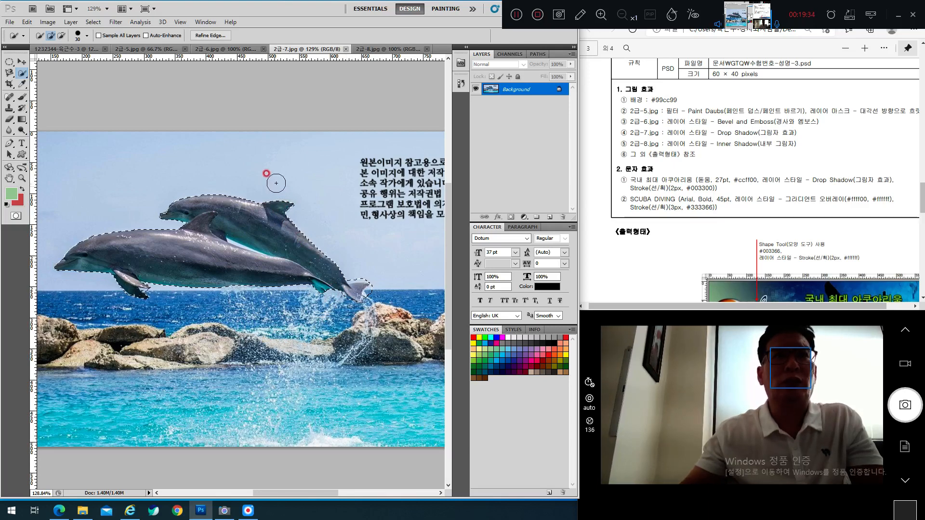
key("ctrl+d")
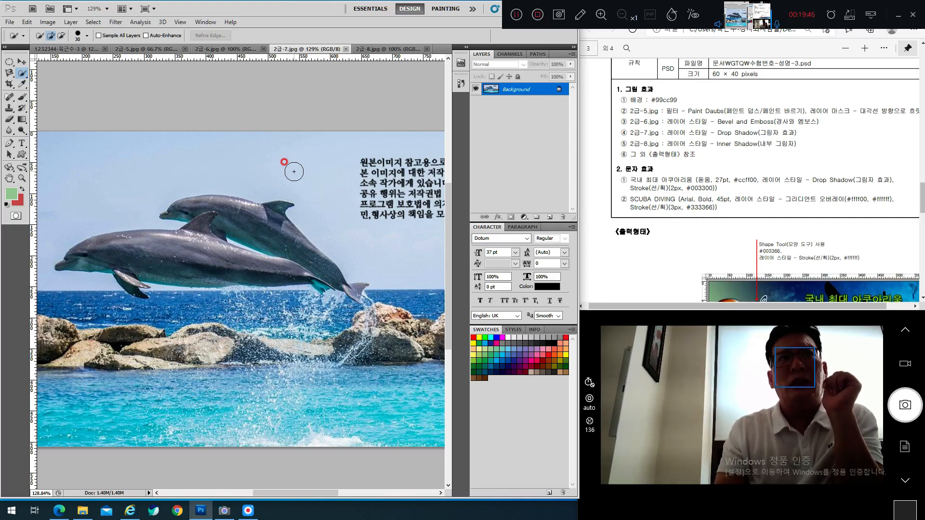
Step: Adjust the Quick Selection brush size, ending at 15 px
key("bracketleft")
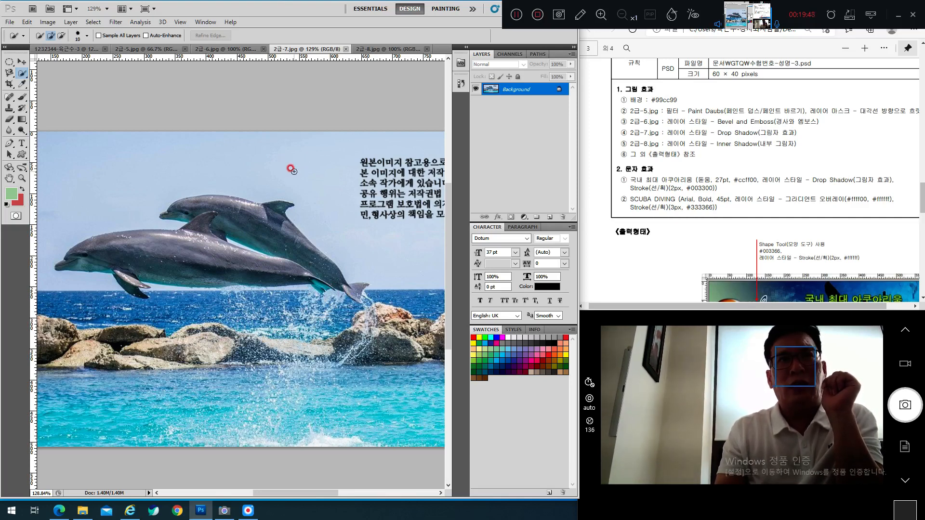
key("bracketright")
key("bracketright")
key("bracketright")
key("bracketright")
key("bracketright")
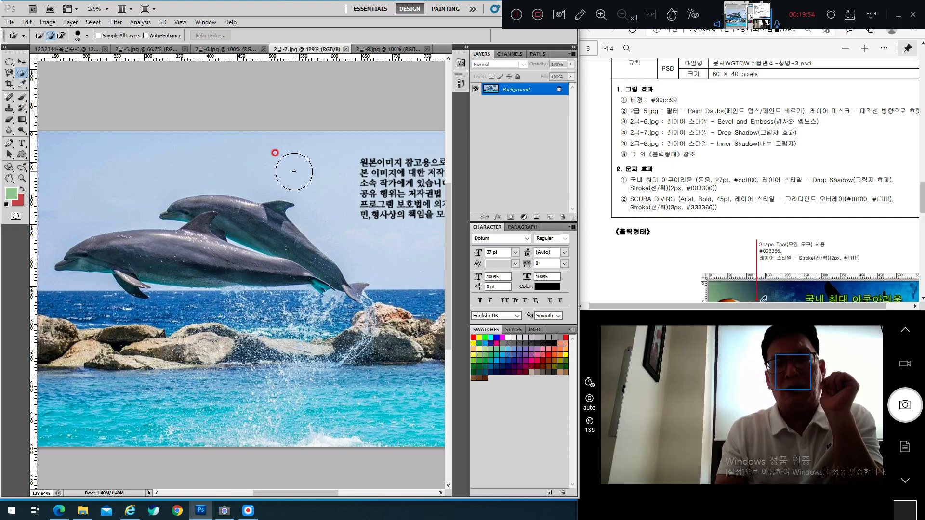
key("bracketleft")
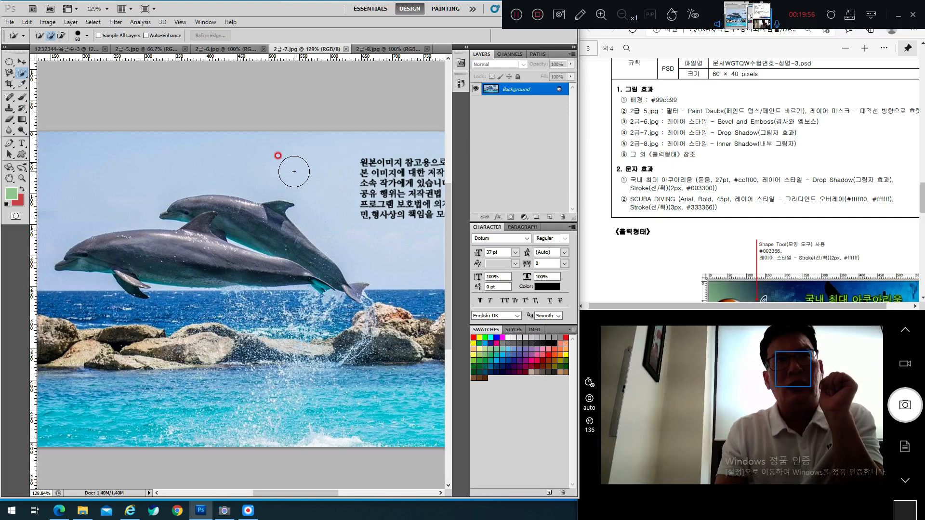
key("bracketright")
key("bracketright")
key("bracketright")
key("bracketright")
key("bracketright")
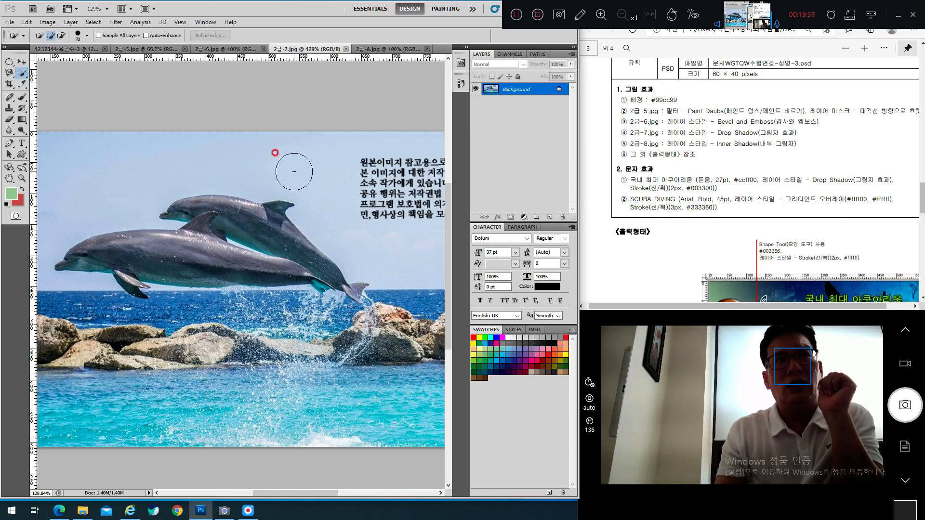
key("bracketleft")
key("bracketleft")
key("bracketleft")
key("bracketright")
key("bracketright")
key("bracketright")
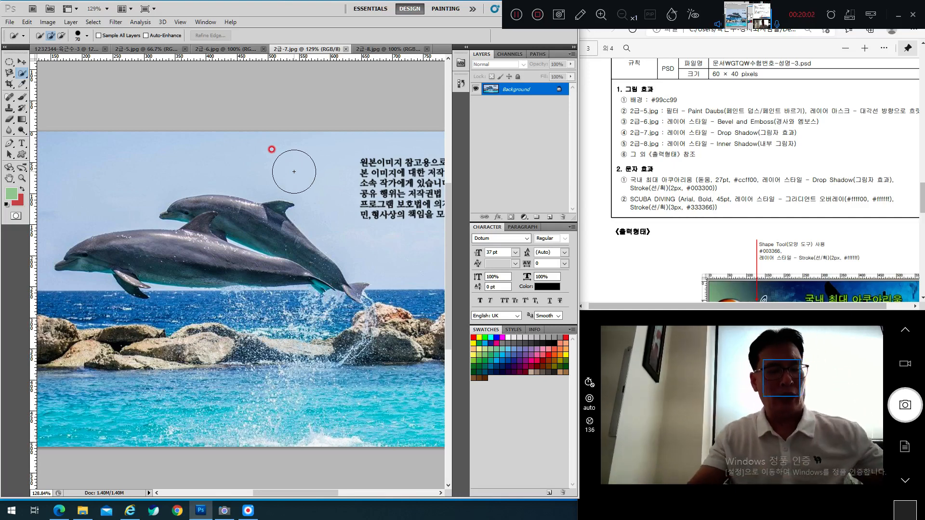
key("Caps_Lock")
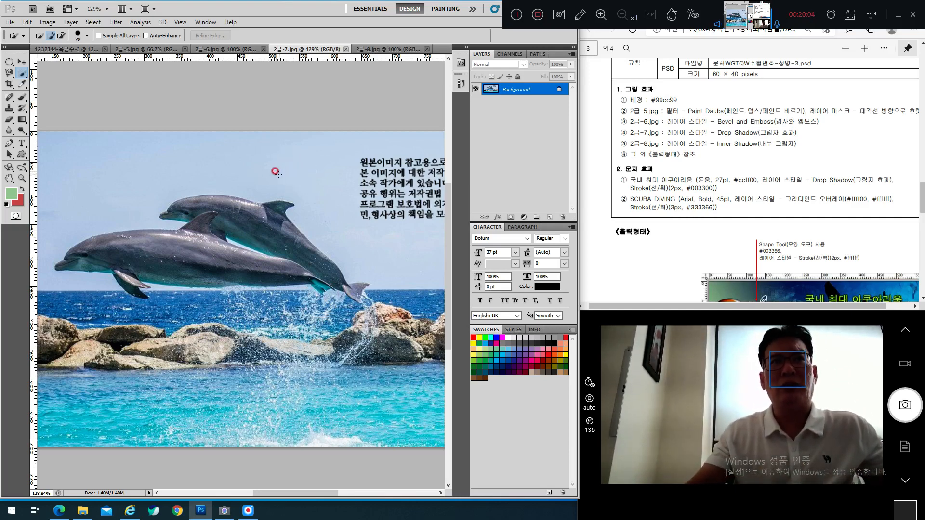
key("Caps_Lock")
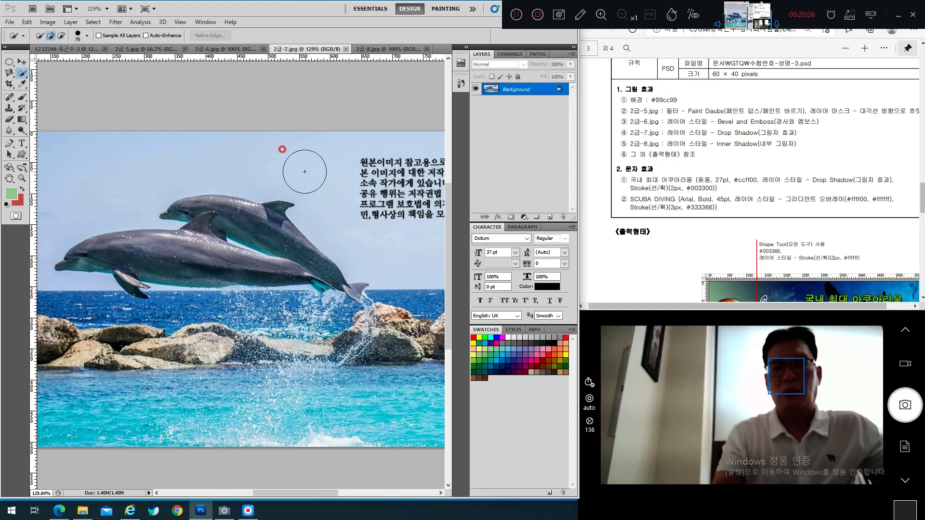
key("bracketleft")
key("bracketleft")
key("bracketleft")
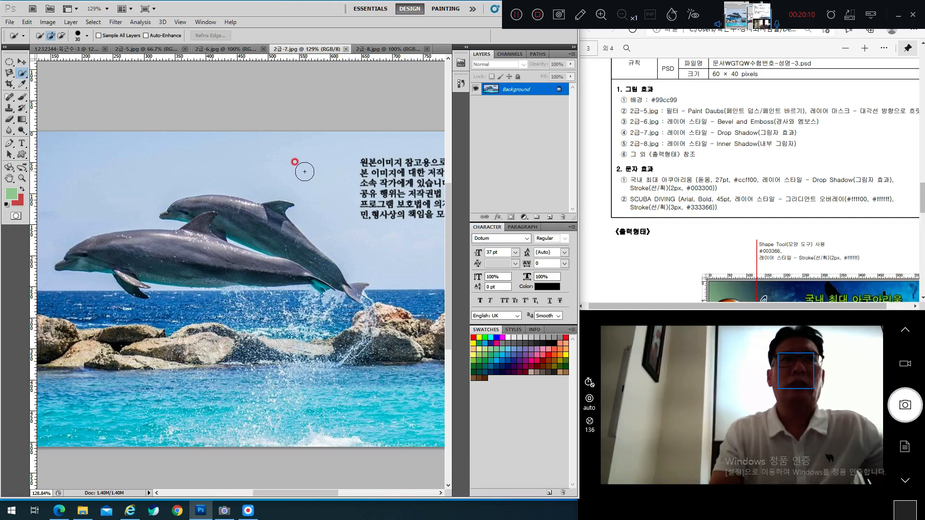
key("bracketleft")
key("bracketleft")
key("bracketleft")
key("bracketleft")
key("bracketleft")
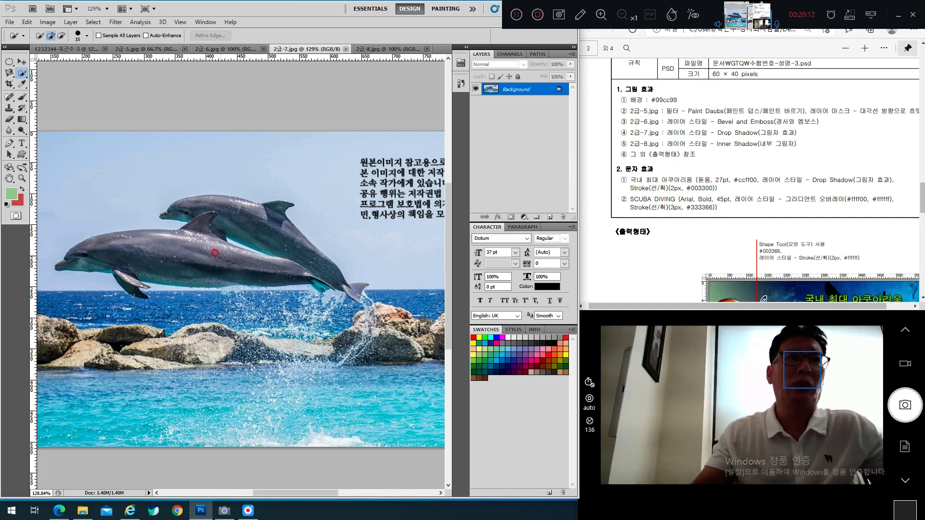
Step: Select both dolphins, refining between them and along the lower dolphin's back with an 8 px brush
left_click_drag(138, 260, 130, 279)
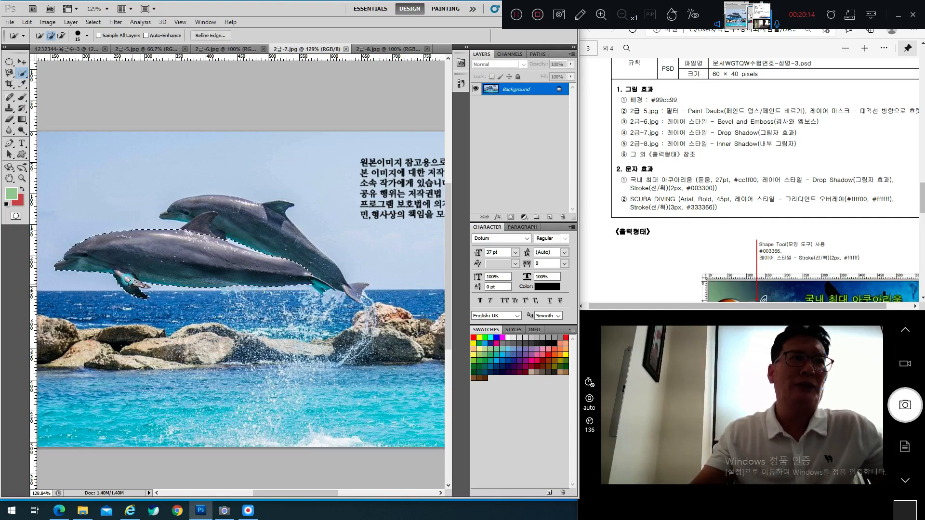
mouse_move(196, 208)
left_mouse_down()
mouse_move(169, 214)
mouse_move(231, 209)
mouse_move(224, 207)
mouse_move(283, 232)
left_mouse_up()
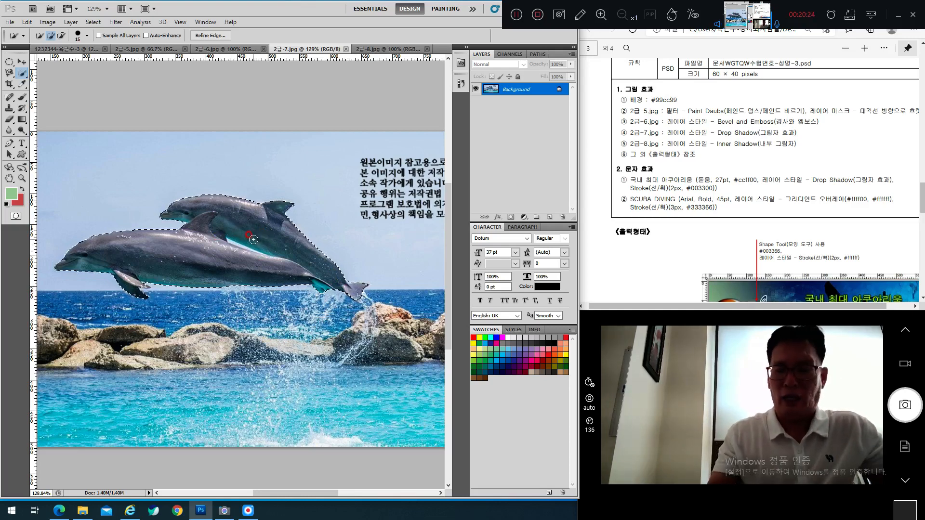
key("bracketleft")
key("bracketleft")
key("bracketleft")
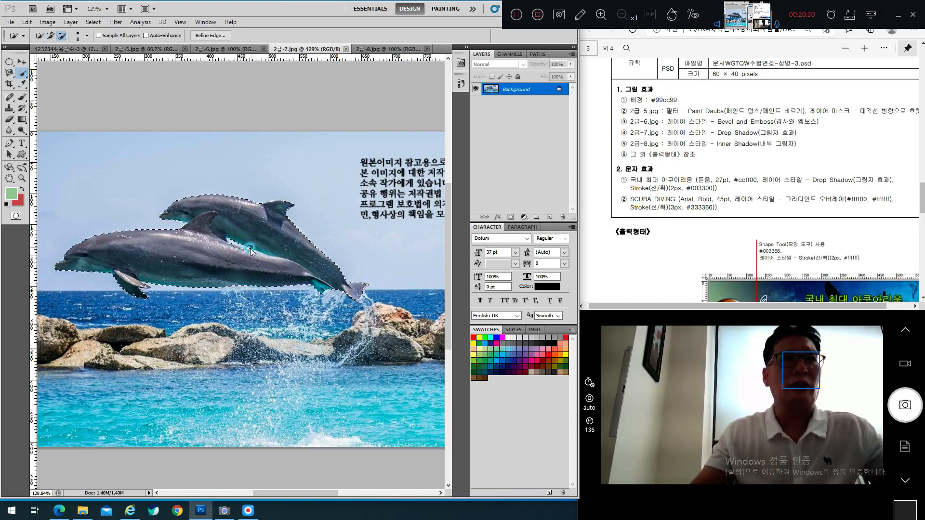
left_click(255, 248)
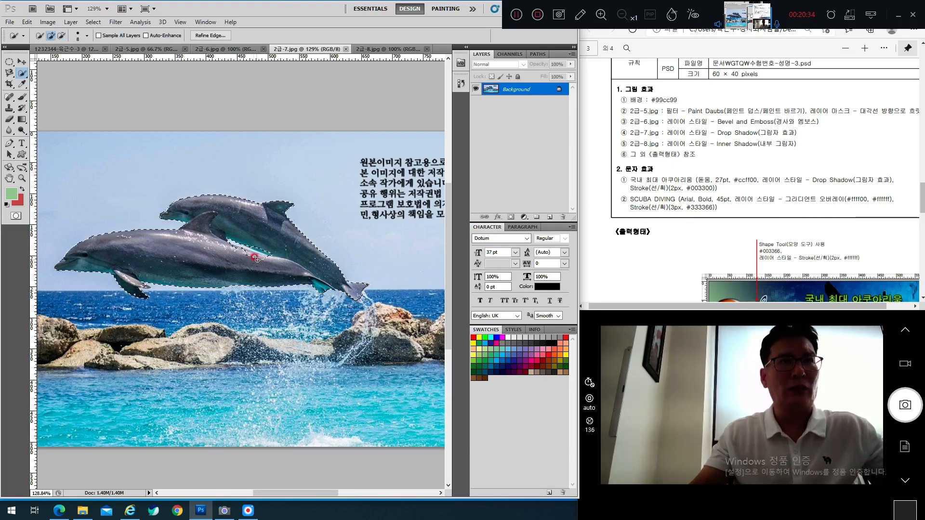
left_click_drag(257, 259, 240, 254)
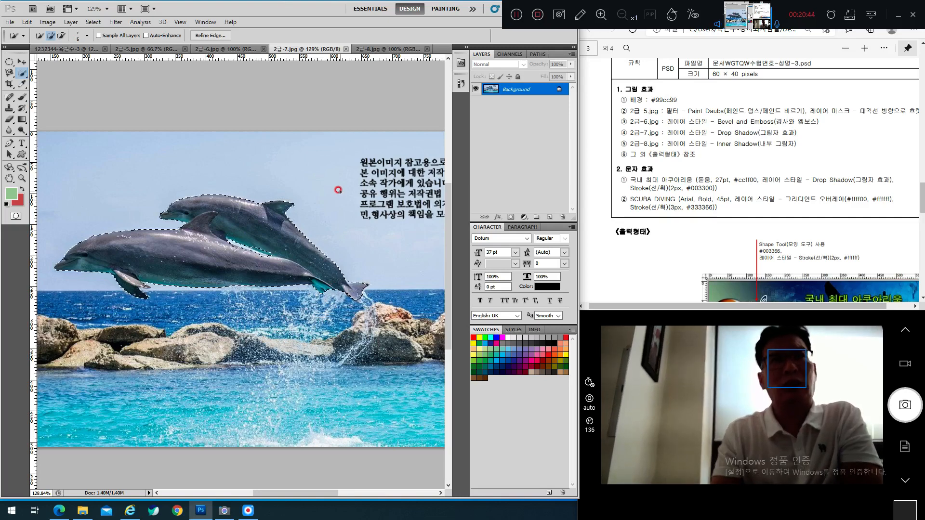
key("bracketright")
key("bracketright")
key("bracketright")
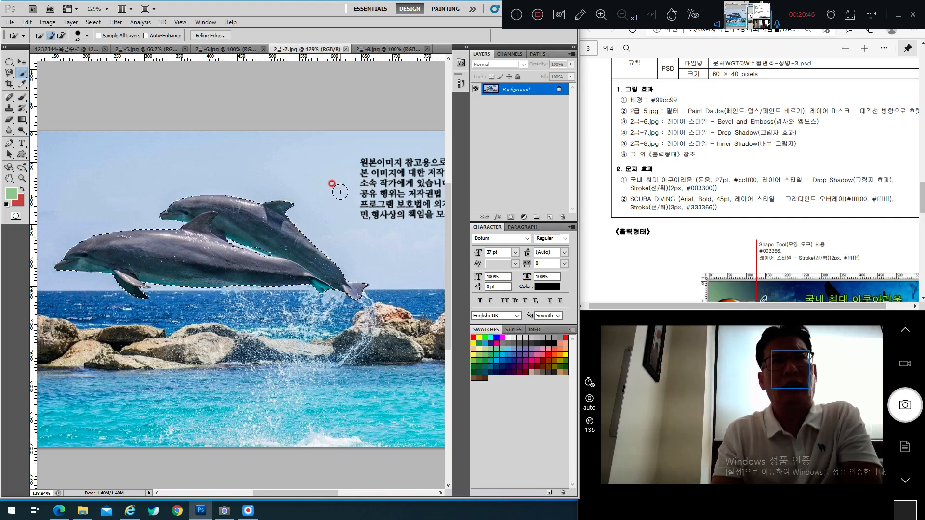
key("bracketright")
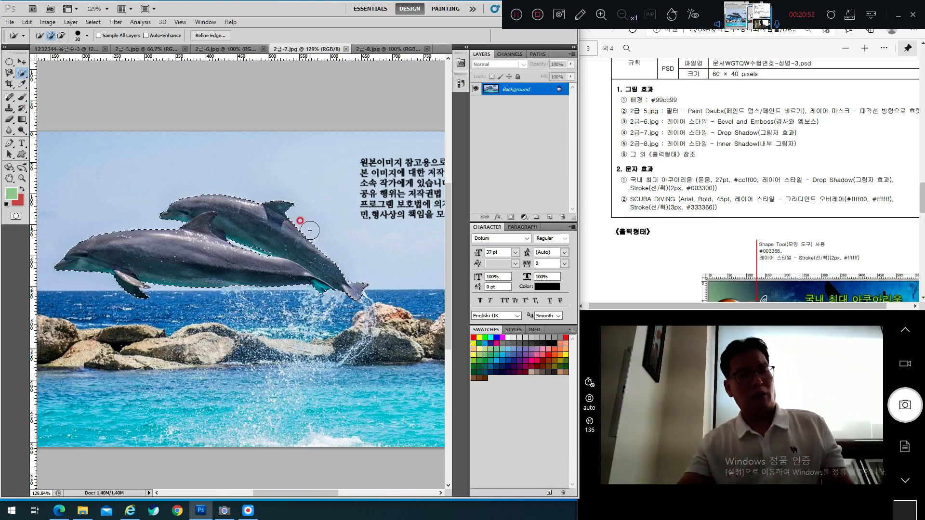
Step: Check the composite, 2급-5.jpg and 2급-6.jpg, then return to 2급-7.jpg with the Magnetic Lasso Tool
left_click(61, 49)
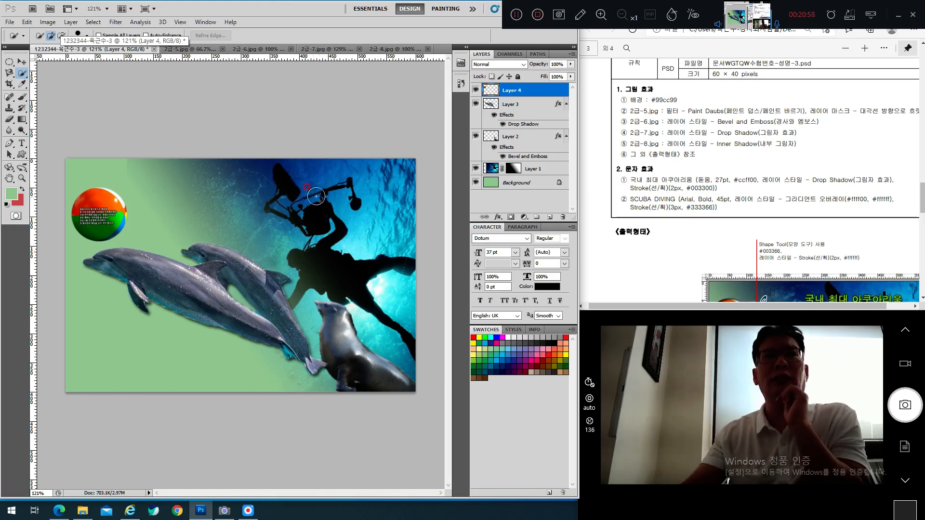
left_click(182, 50)
left_click(239, 49)
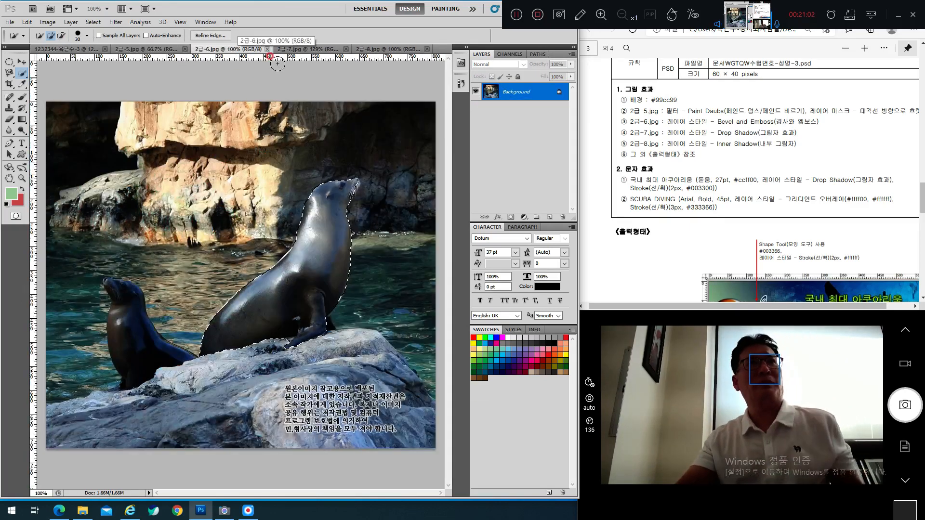
left_click(299, 49)
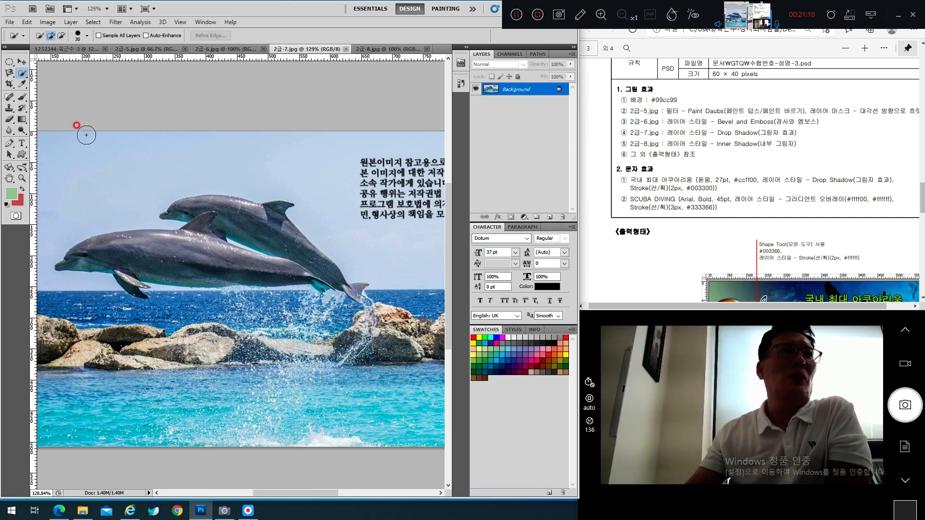
left_click(10, 74)
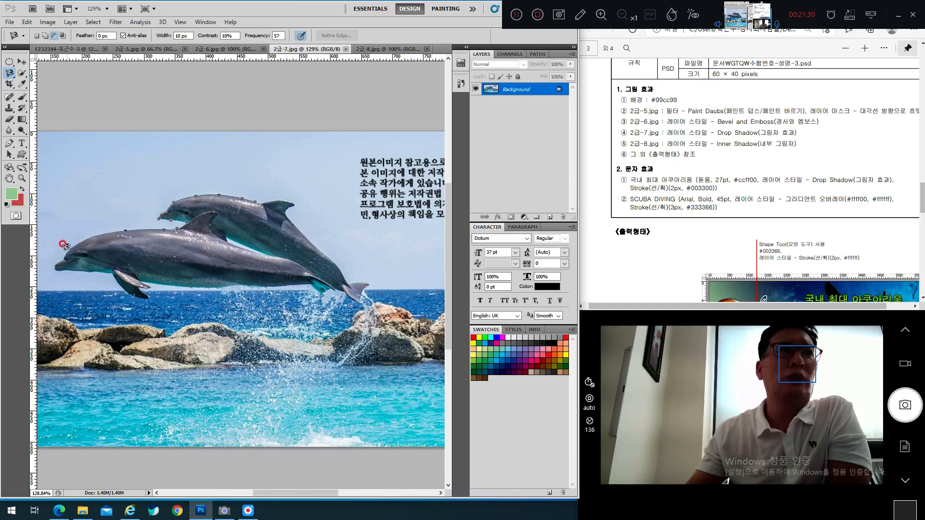
Step: Remove misplaced lasso anchor points, cancel the dolphin outline, and zoom back out
left_click(60, 268)
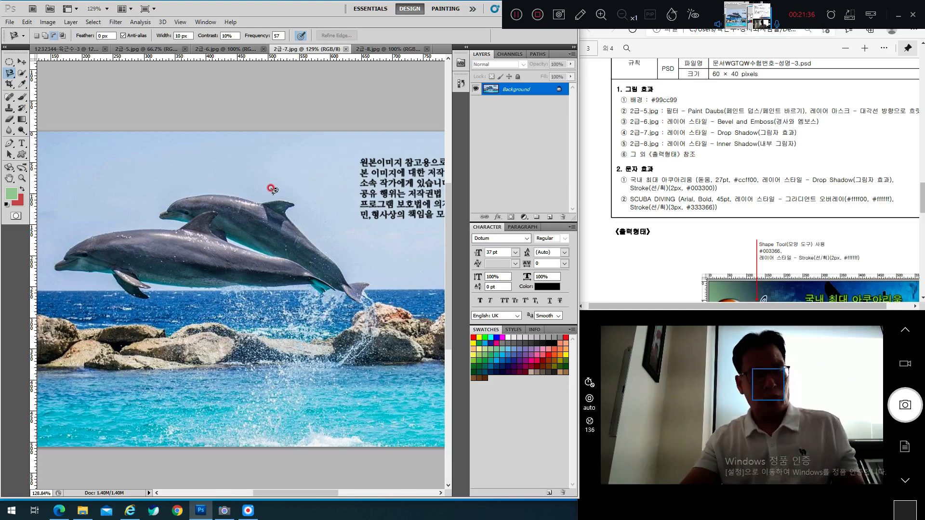
scroll(265, 200, "up", 5)
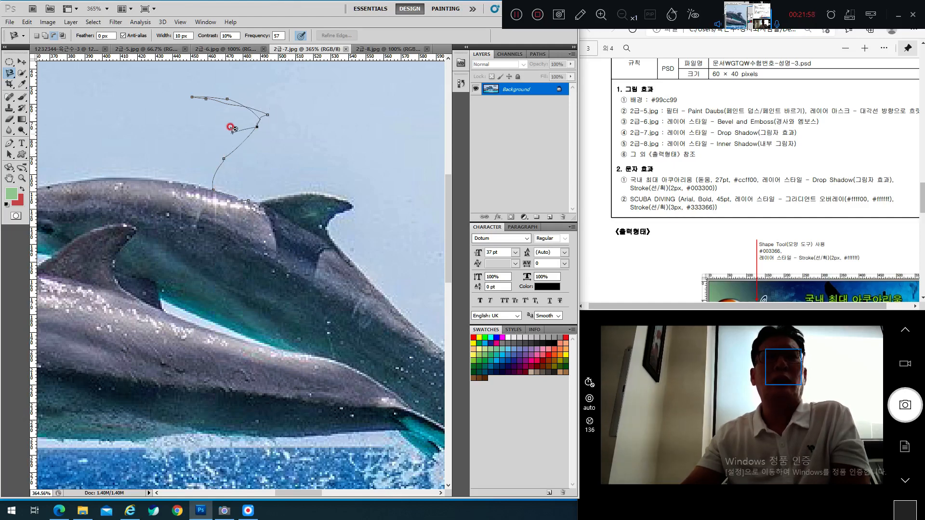
key("Delete")
key("Delete")
key("Delete")
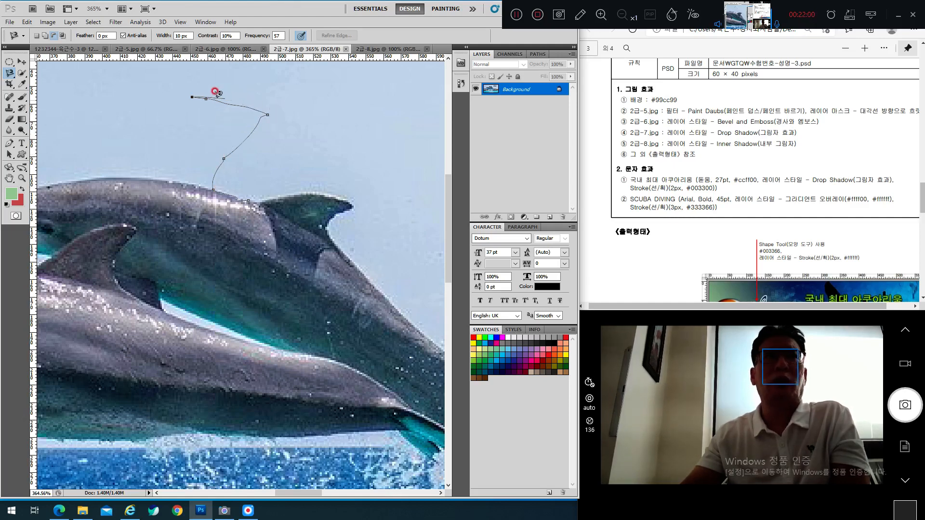
key("Delete")
key("Delete")
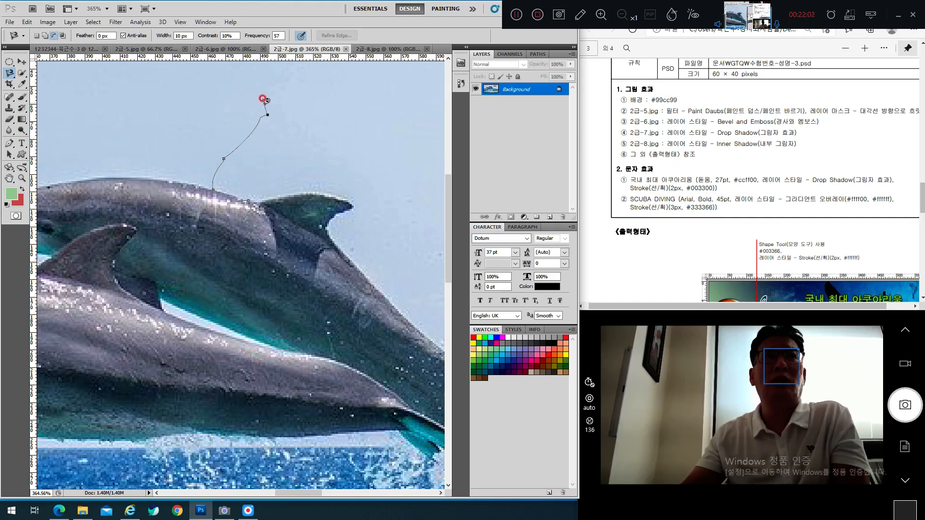
key("Delete")
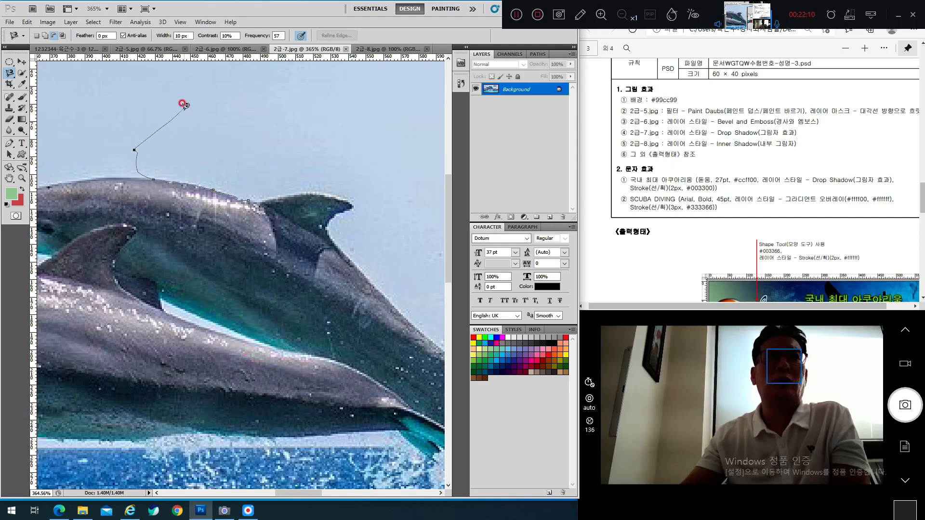
key("BackSpace")
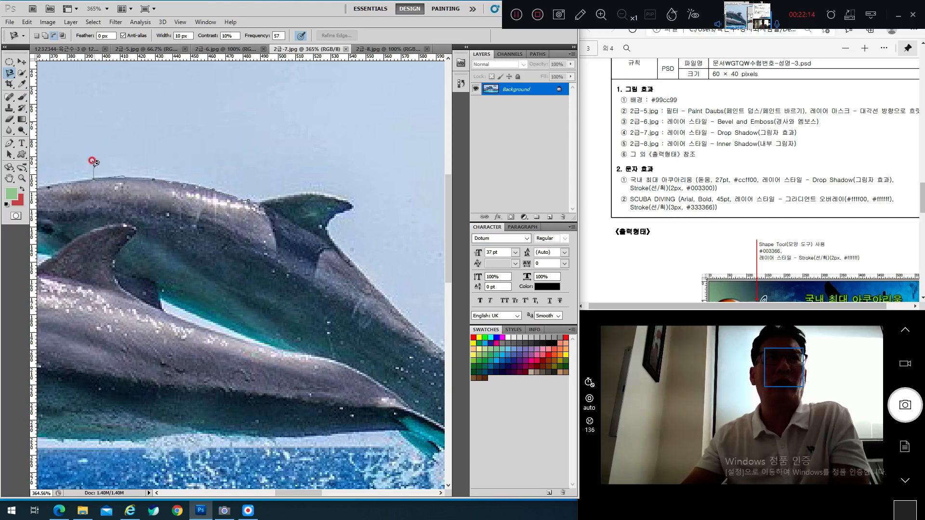
key("Escape")
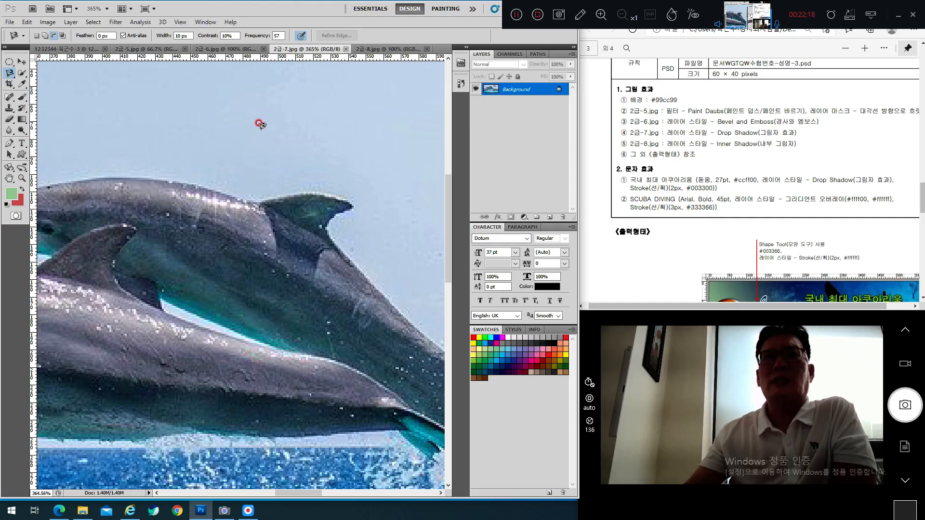
scroll(261, 132, "down", 1)
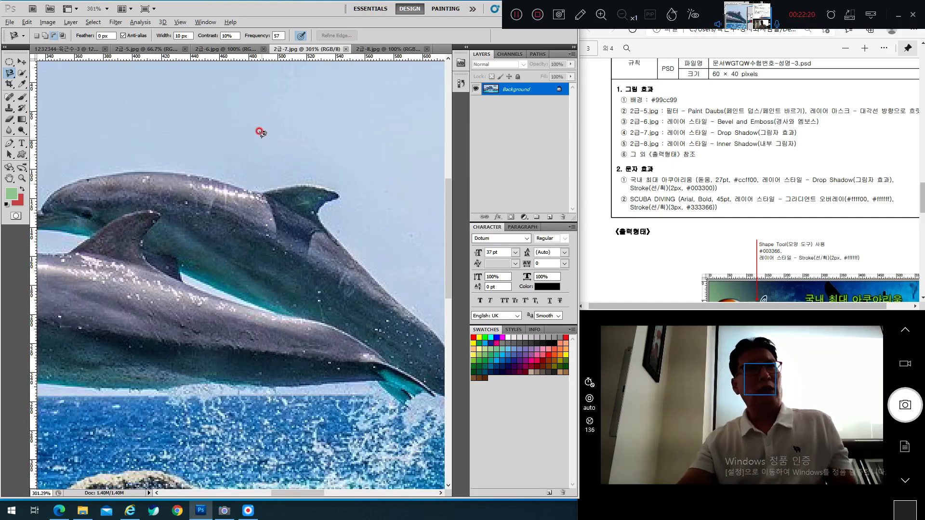
scroll(255, 129, "down", 4)
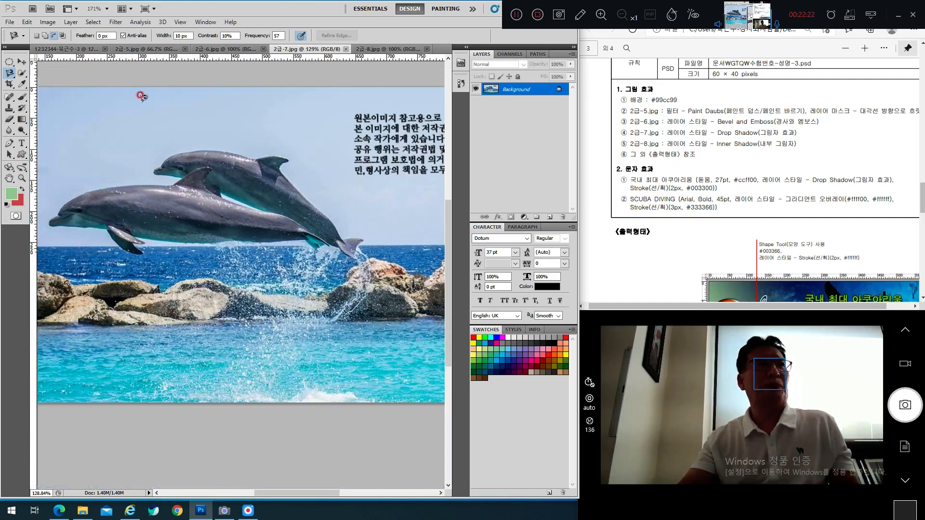
Step: Bring up the GTQ composite and scroll the task sheet to the 출력형태 example
left_click(77, 49)
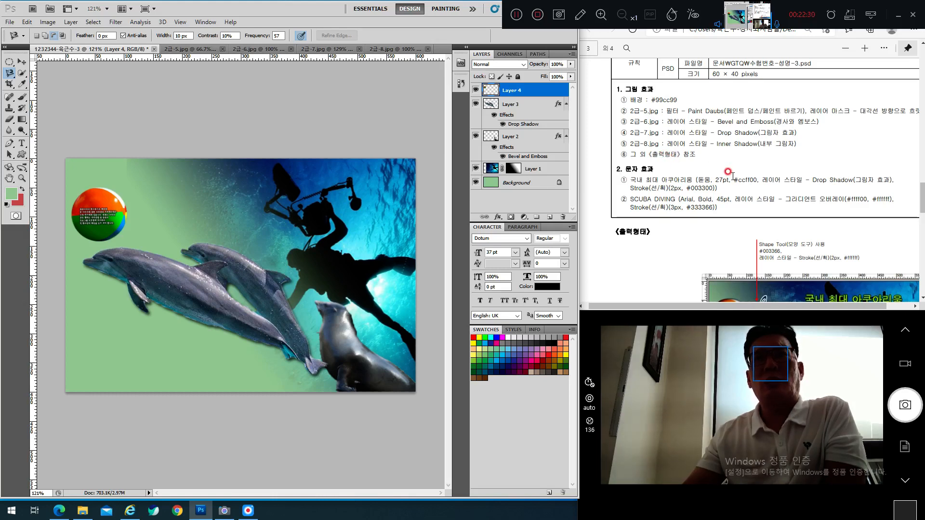
scroll(729, 172, "down", 3)
scroll(728, 173, "up", 4)
scroll(729, 178, "down", 2)
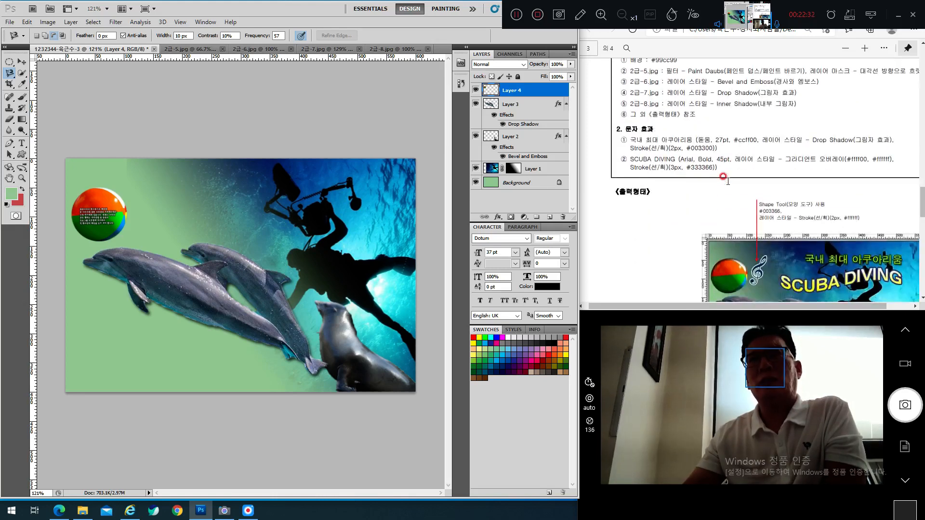